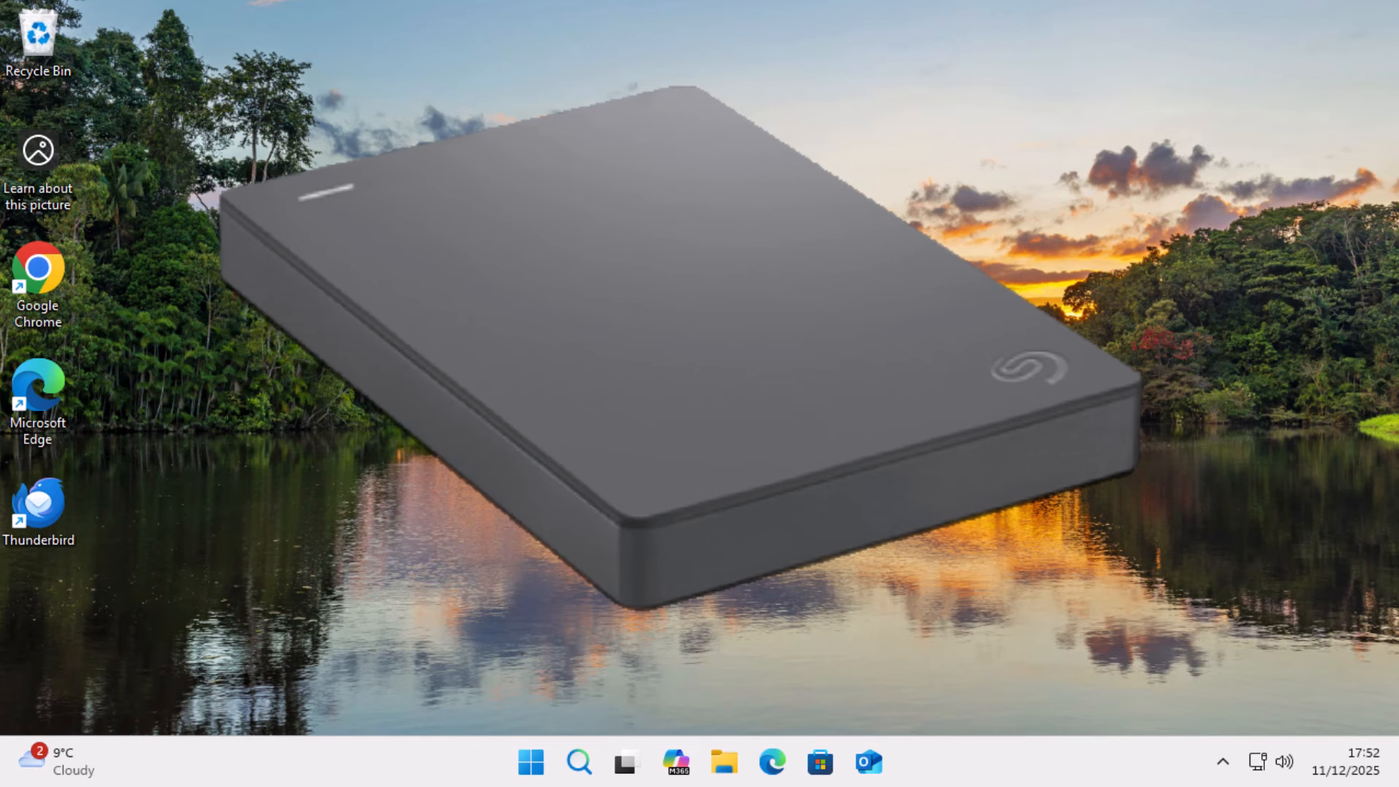
- Open File Explorer at This PC and check which drives are listed and the free space on drive C
{"action": "left_click", "coordinate": [731, 759]}
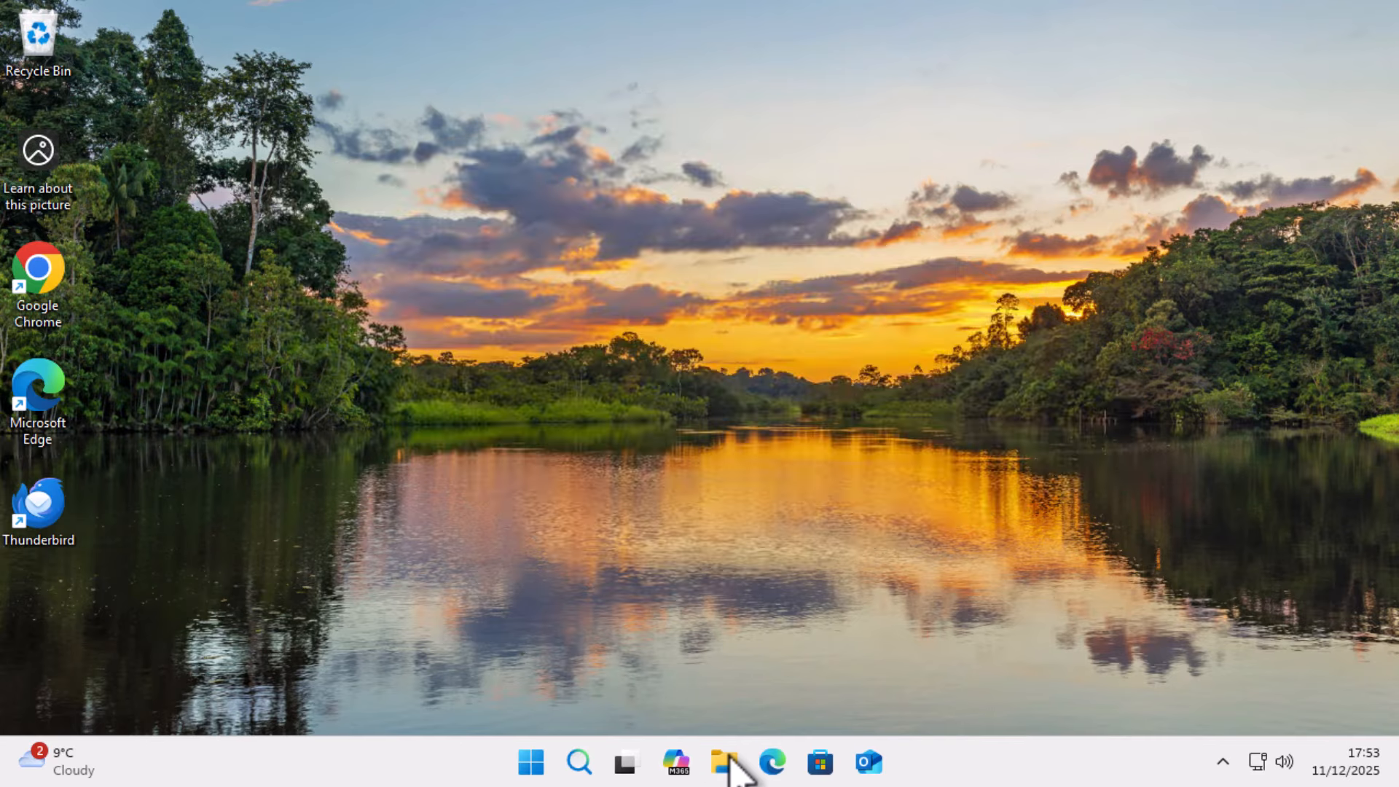
{"action": "left_click", "coordinate": [362, 607]}
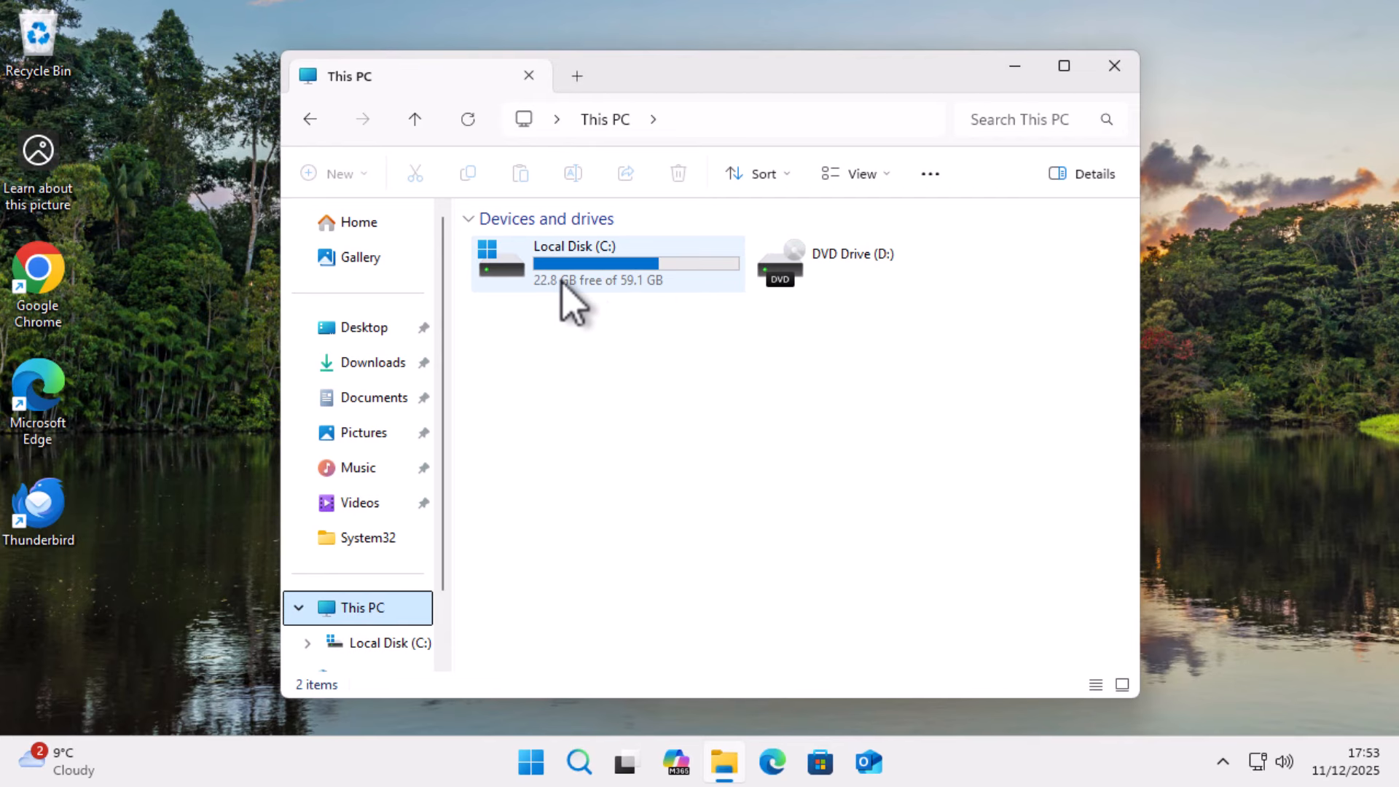
{"action": "mouse_move", "coordinate": [649, 275]}
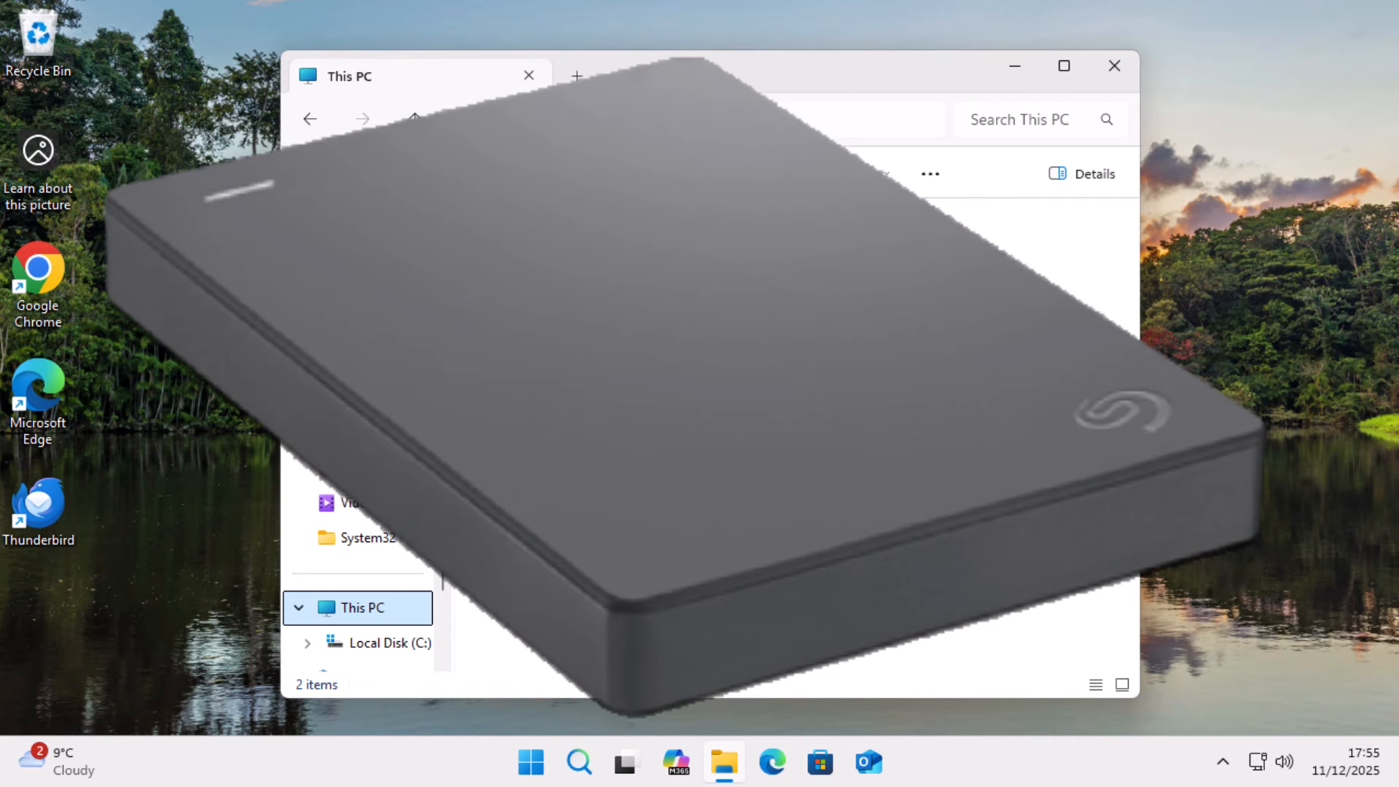
- Close File Explorer and reopen it at This PC to look for the connected external drive
{"action": "left_click", "coordinate": [1116, 66]}
{"action": "left_click", "coordinate": [724, 763]}
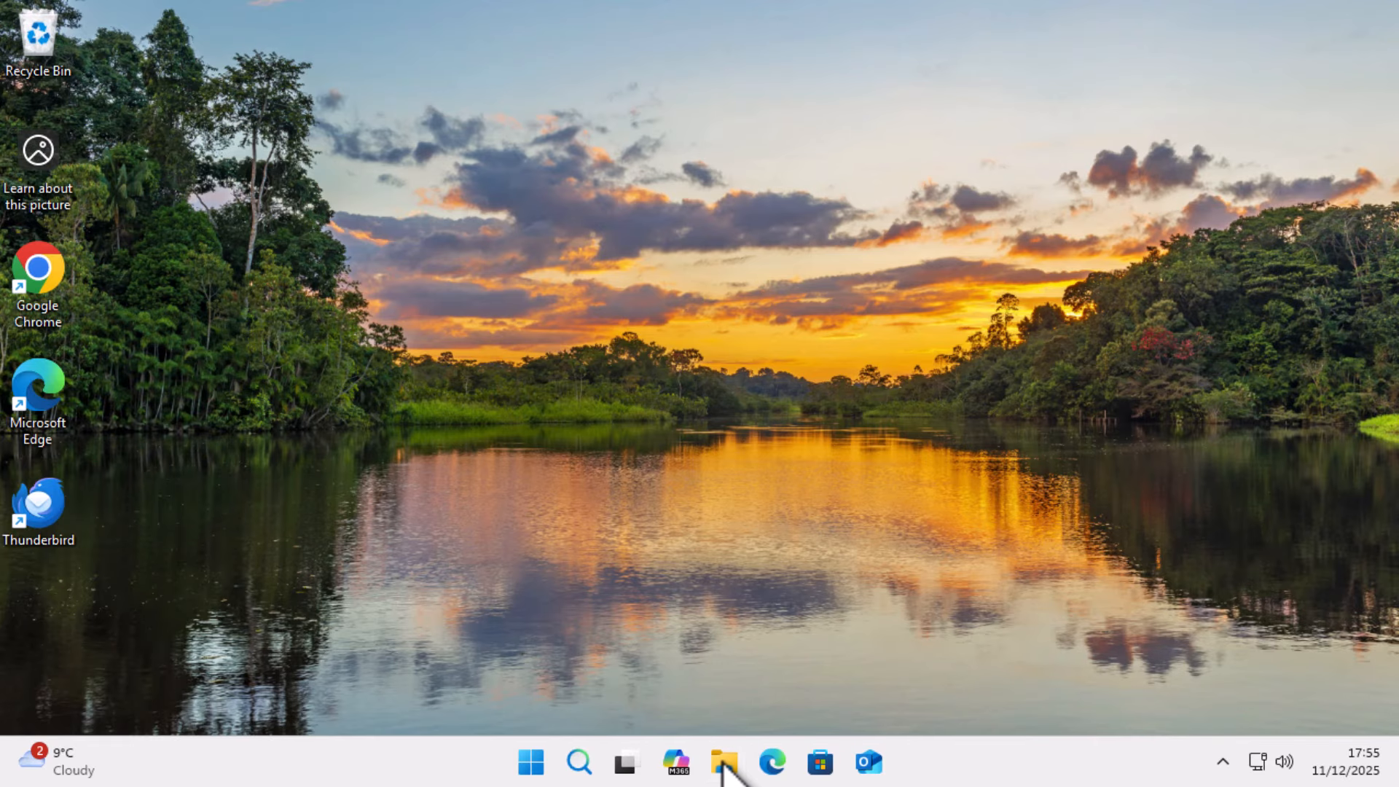
{"action": "left_click", "coordinate": [365, 609]}
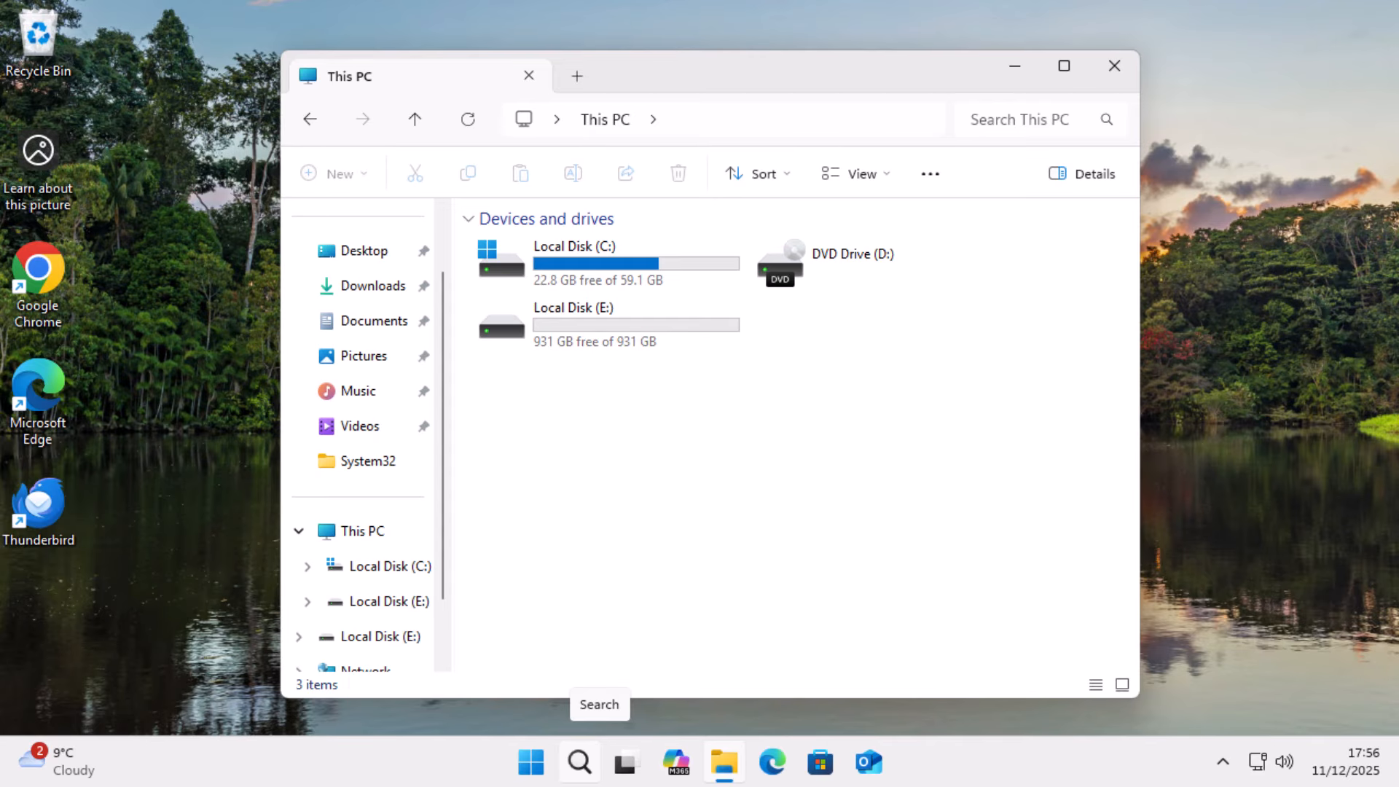
- Find Computer Management, run it as administrator and open Disk Management under Storage
{"action": "left_click", "coordinate": [528, 767]}
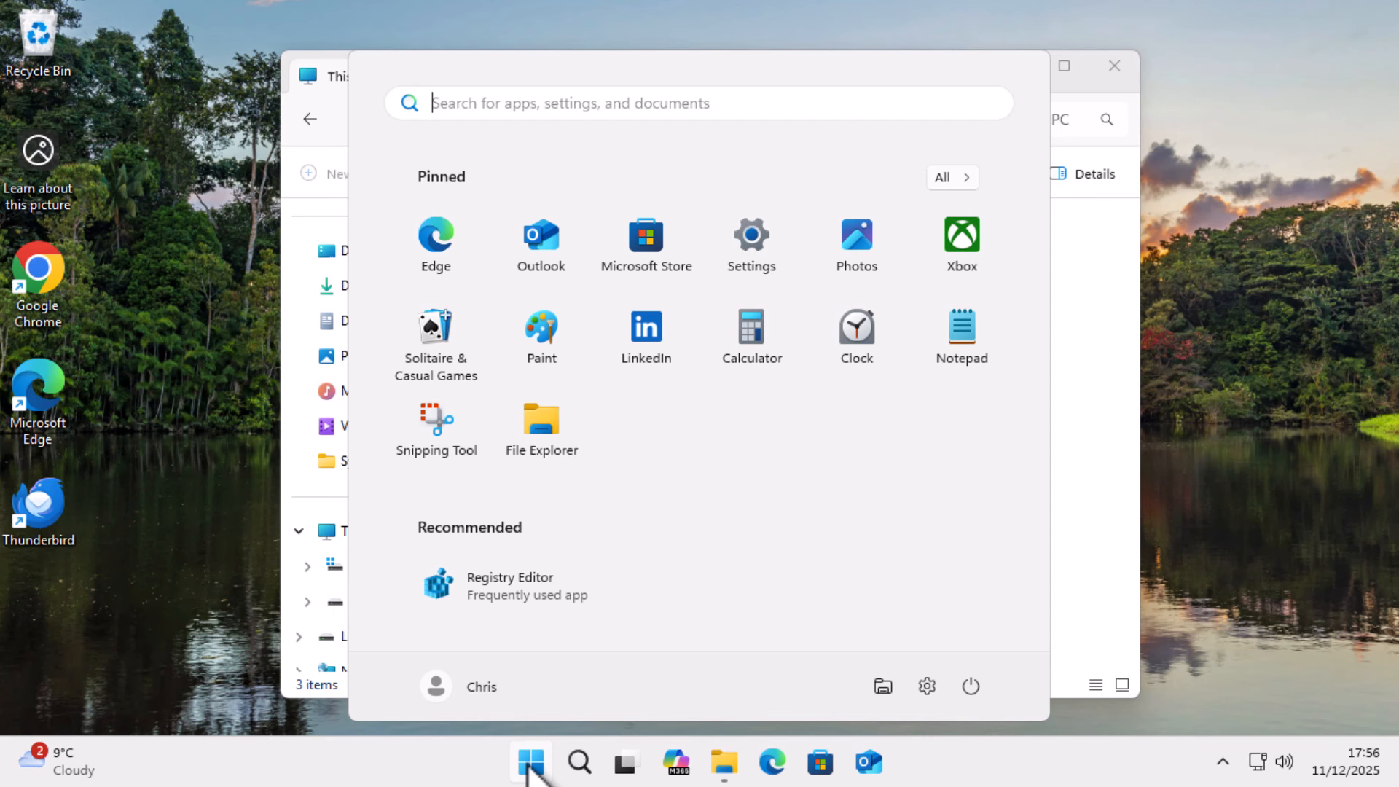
{"action": "type", "text": "computer "}
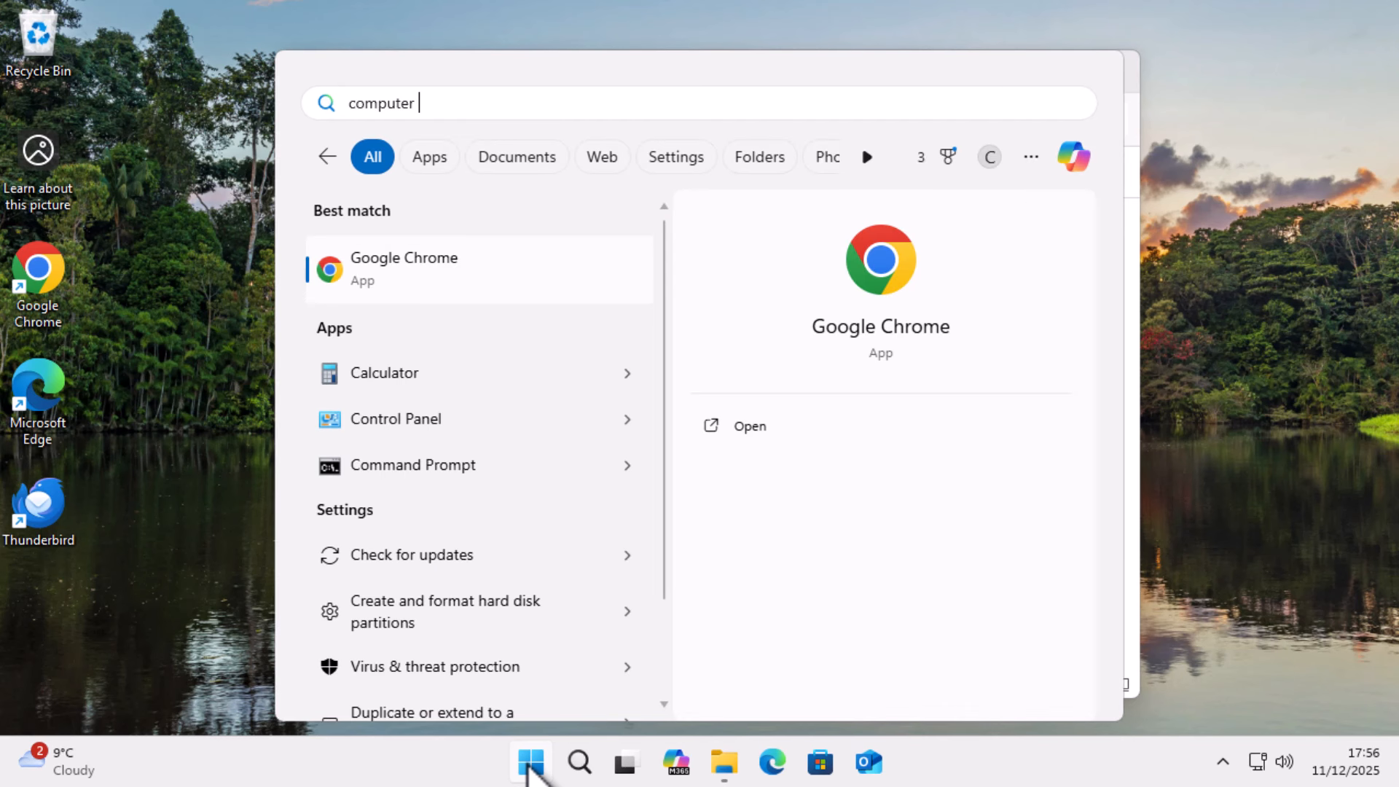
{"action": "type", "text": "mana"}
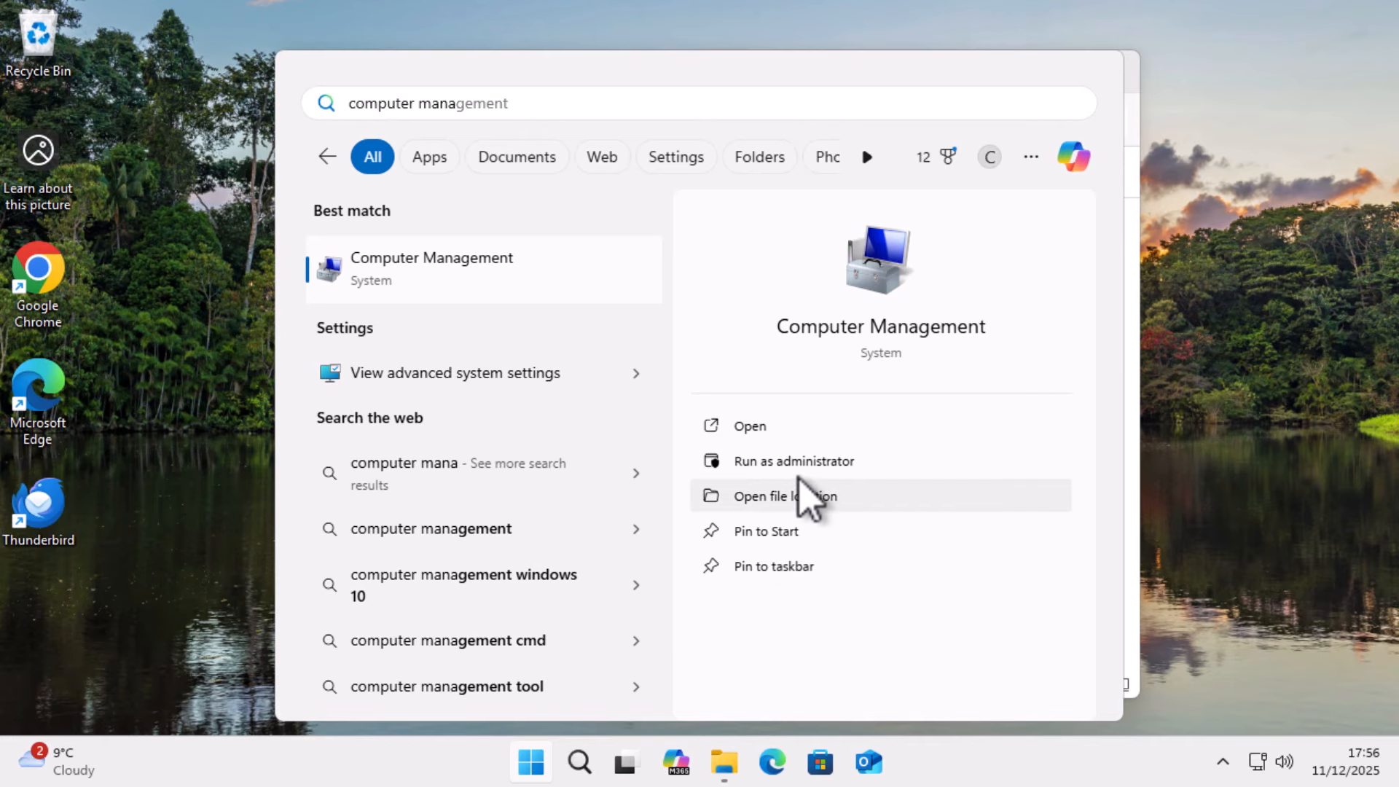
{"action": "left_click", "coordinate": [861, 461]}
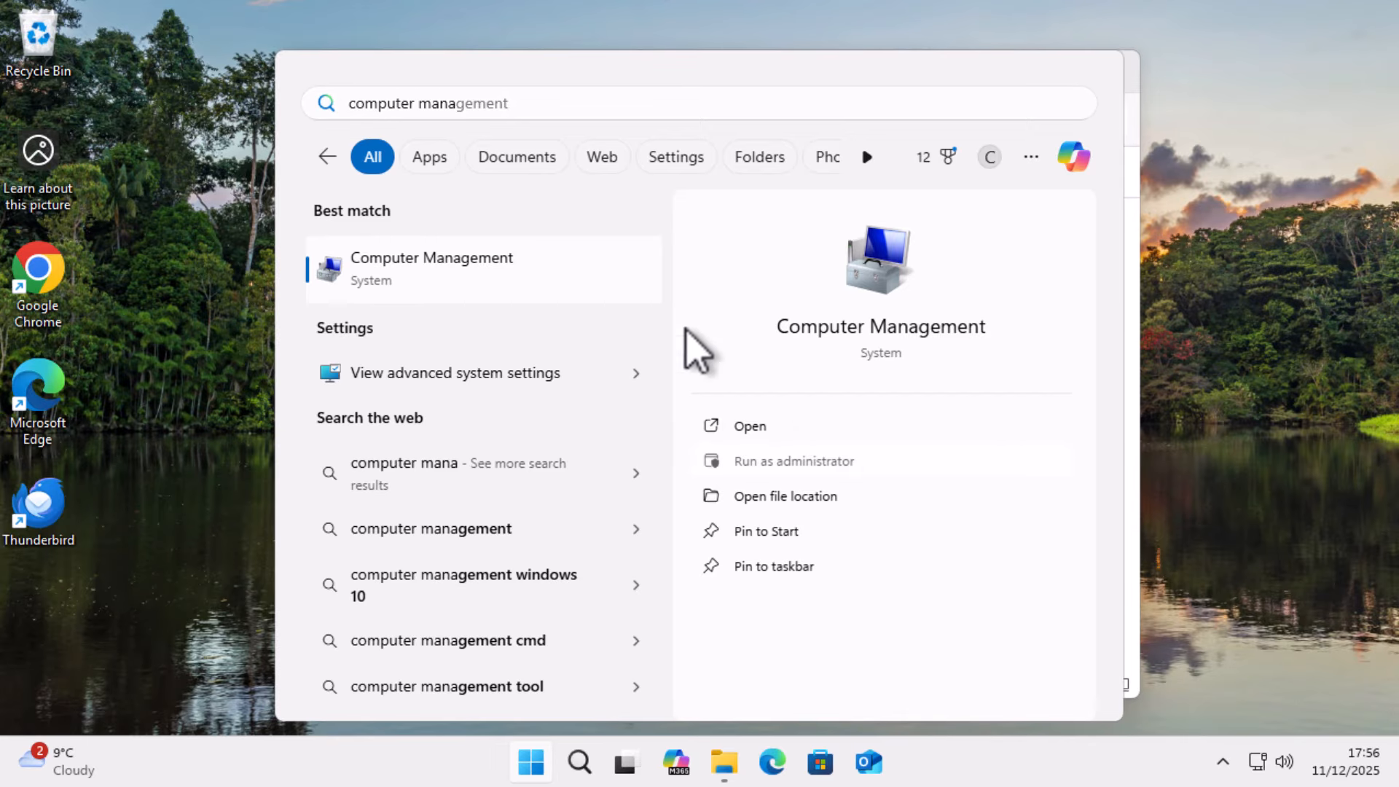
{"action": "double_click", "coordinate": [283, 151]}
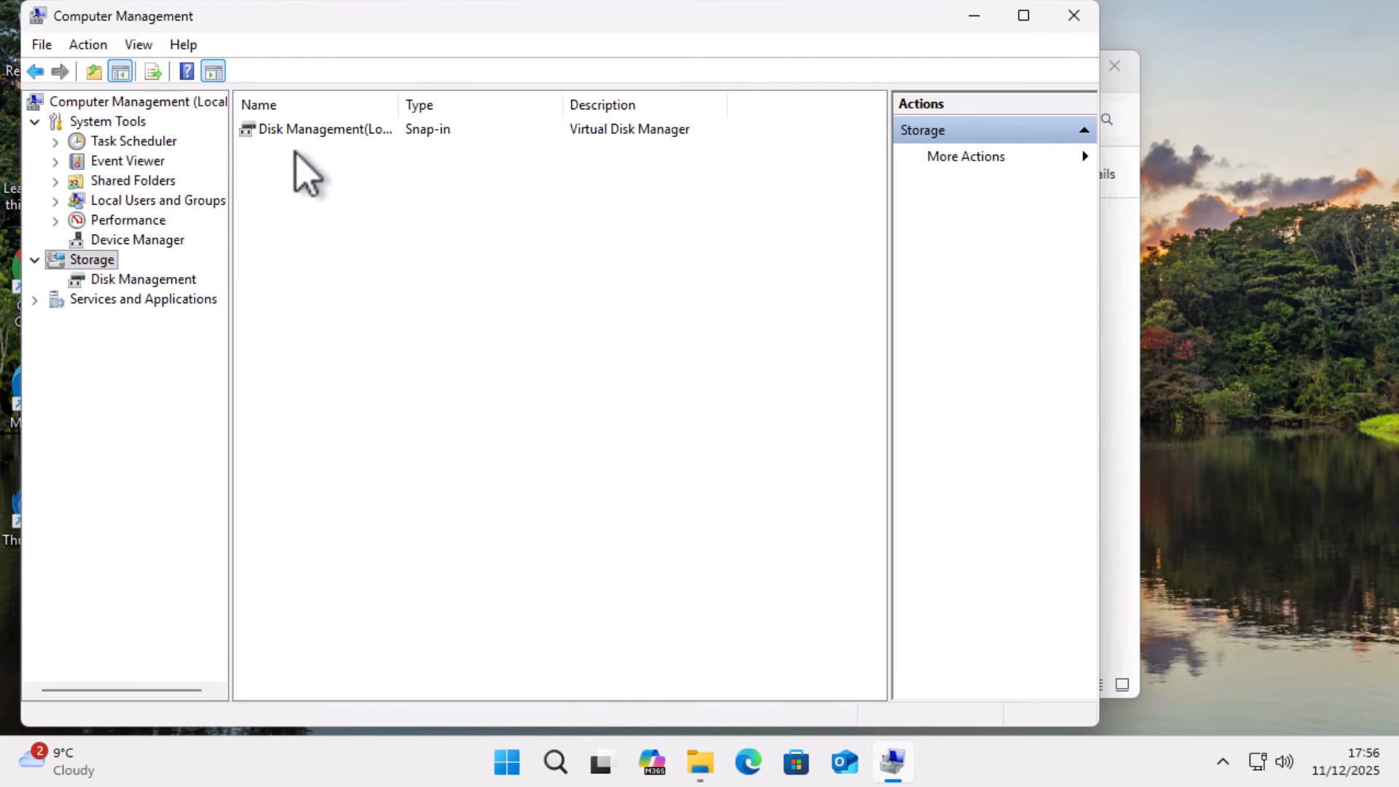
{"action": "left_click", "coordinate": [360, 129]}
{"action": "double_click", "coordinate": [360, 129]}
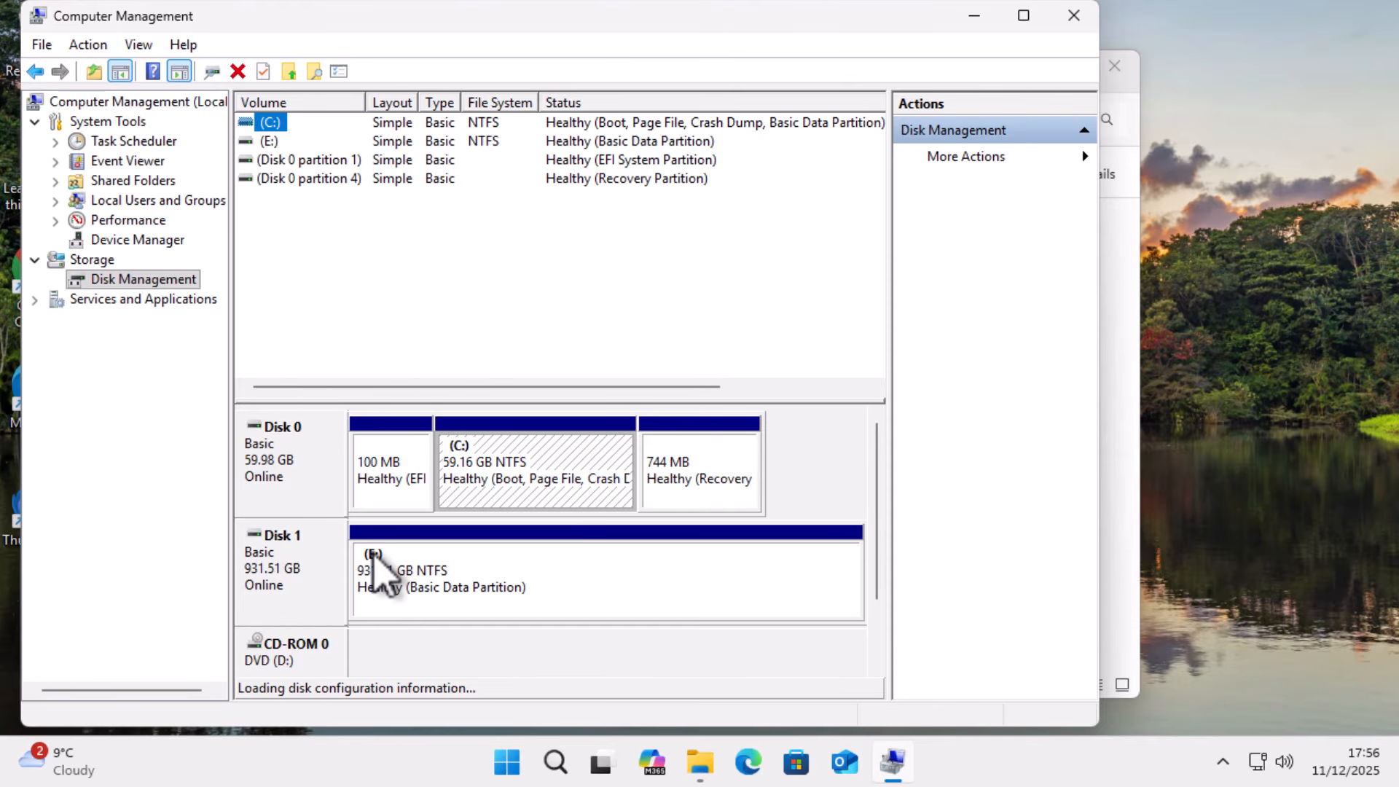
- Change the drive letter of the Disk 1 volume to U, accept the change, and close Computer Management and File Explorer
{"action": "right_click", "coordinate": [372, 552]}
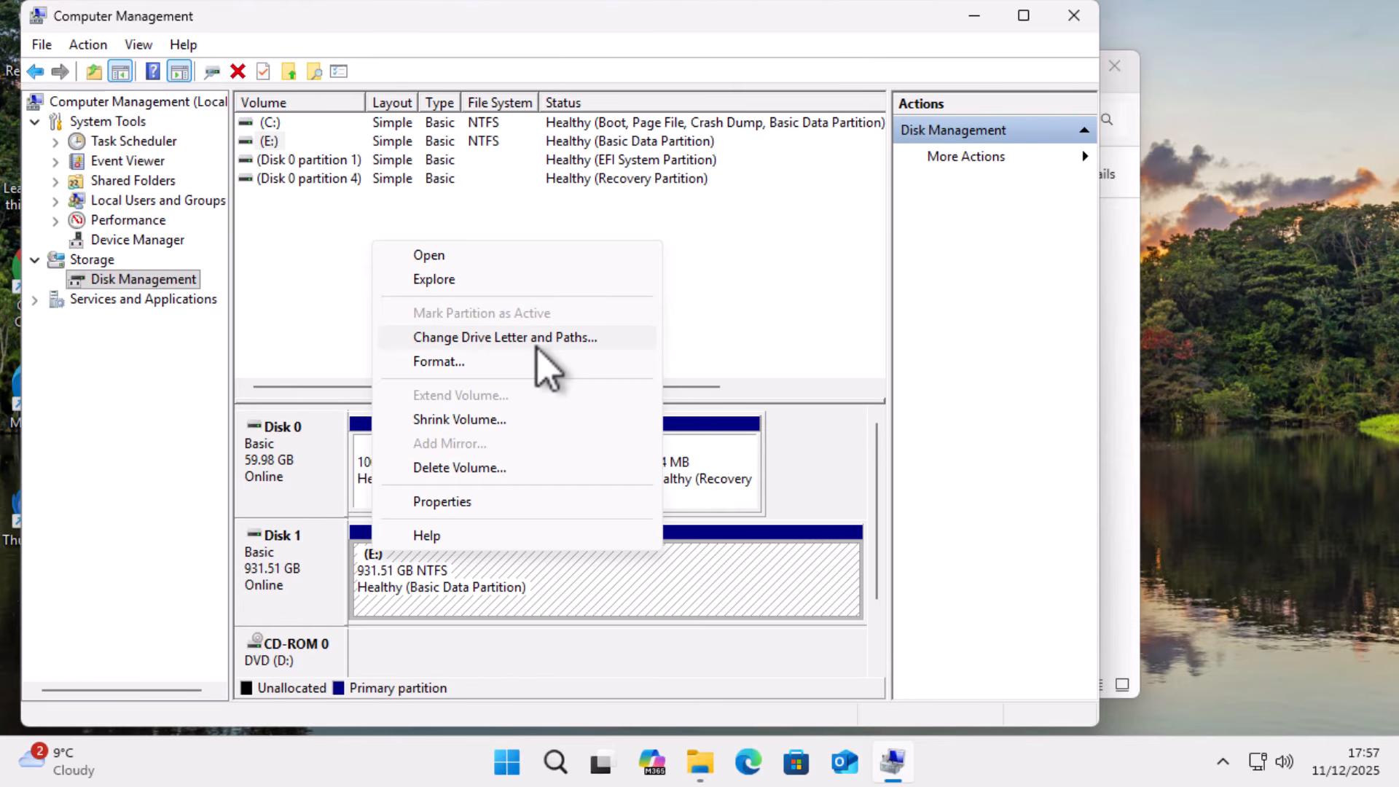
{"action": "left_click", "coordinate": [611, 337]}
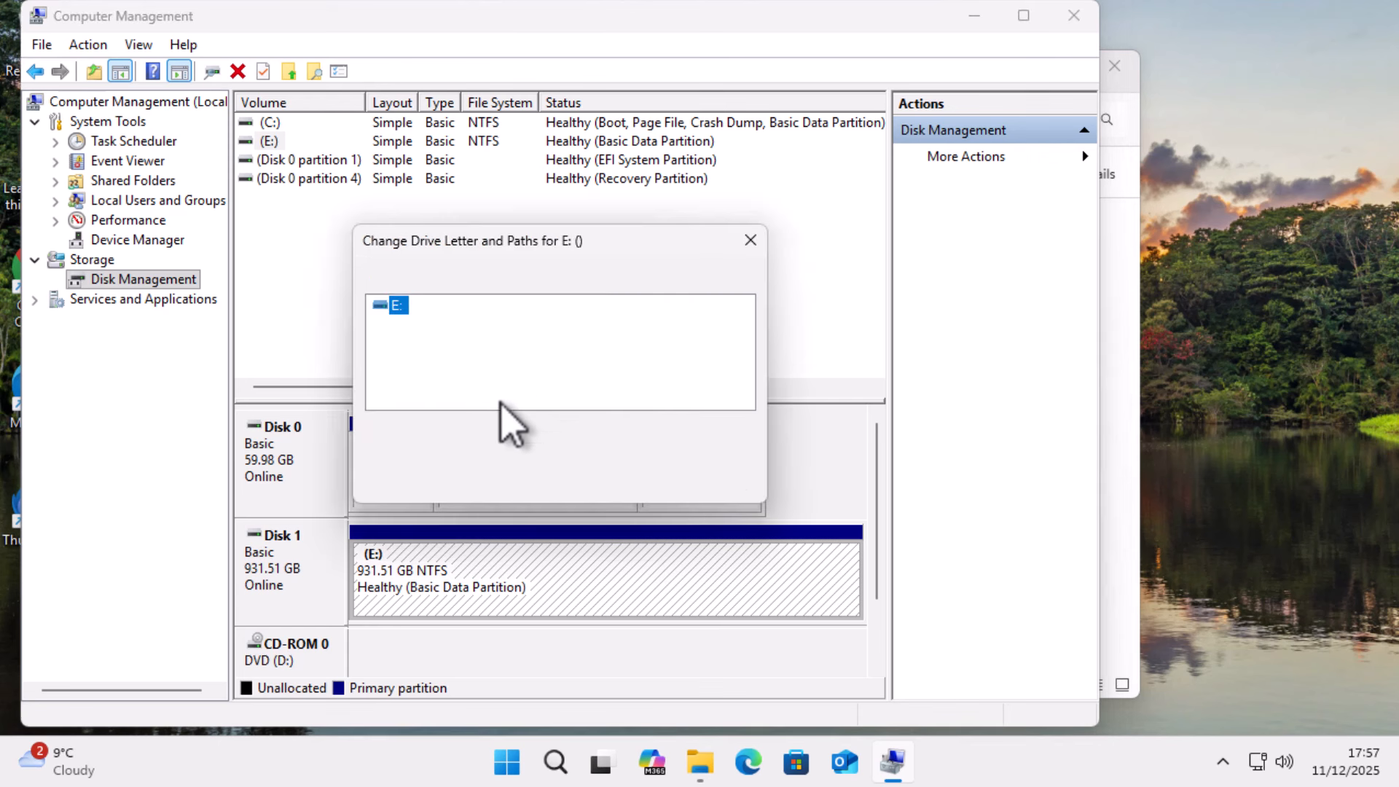
{"action": "left_click", "coordinate": [523, 455]}
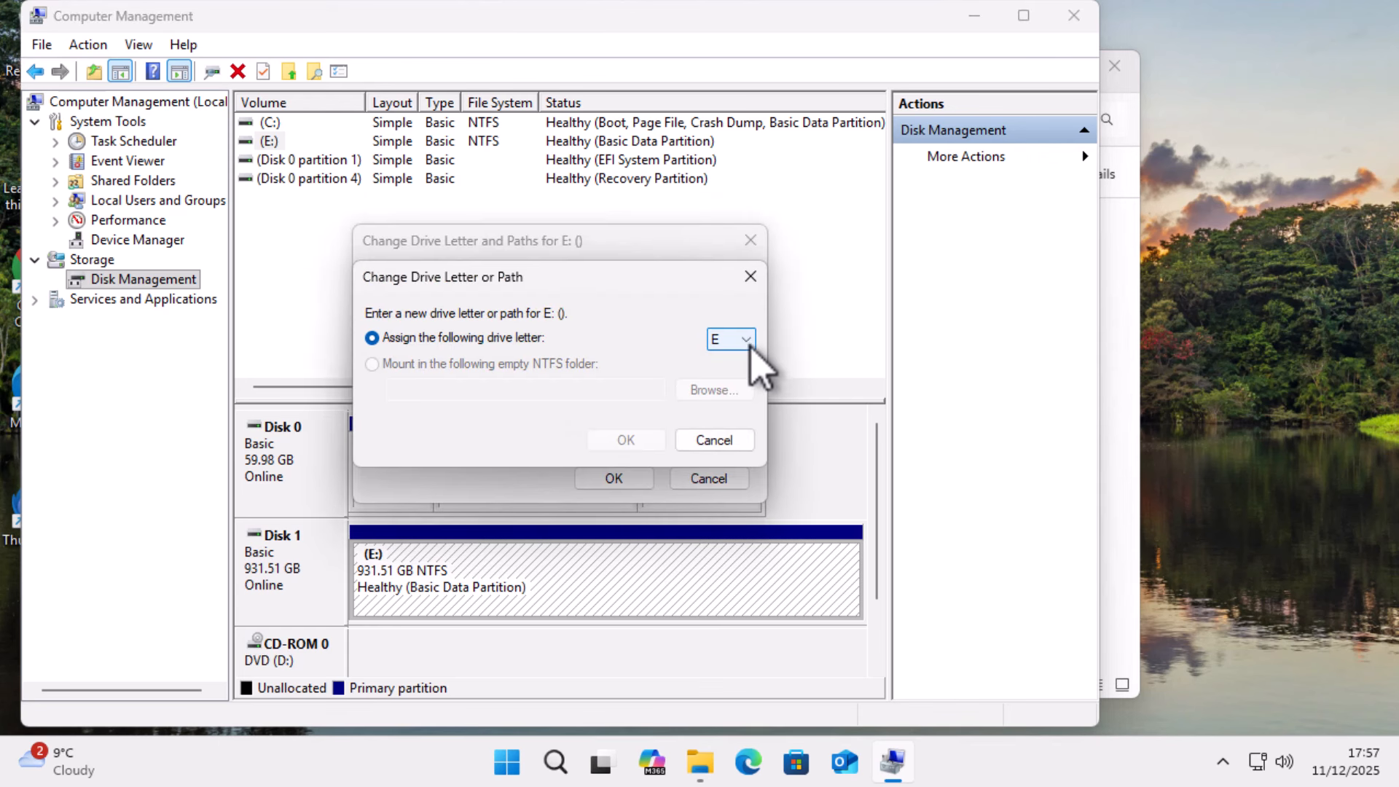
{"action": "left_click", "coordinate": [749, 341]}
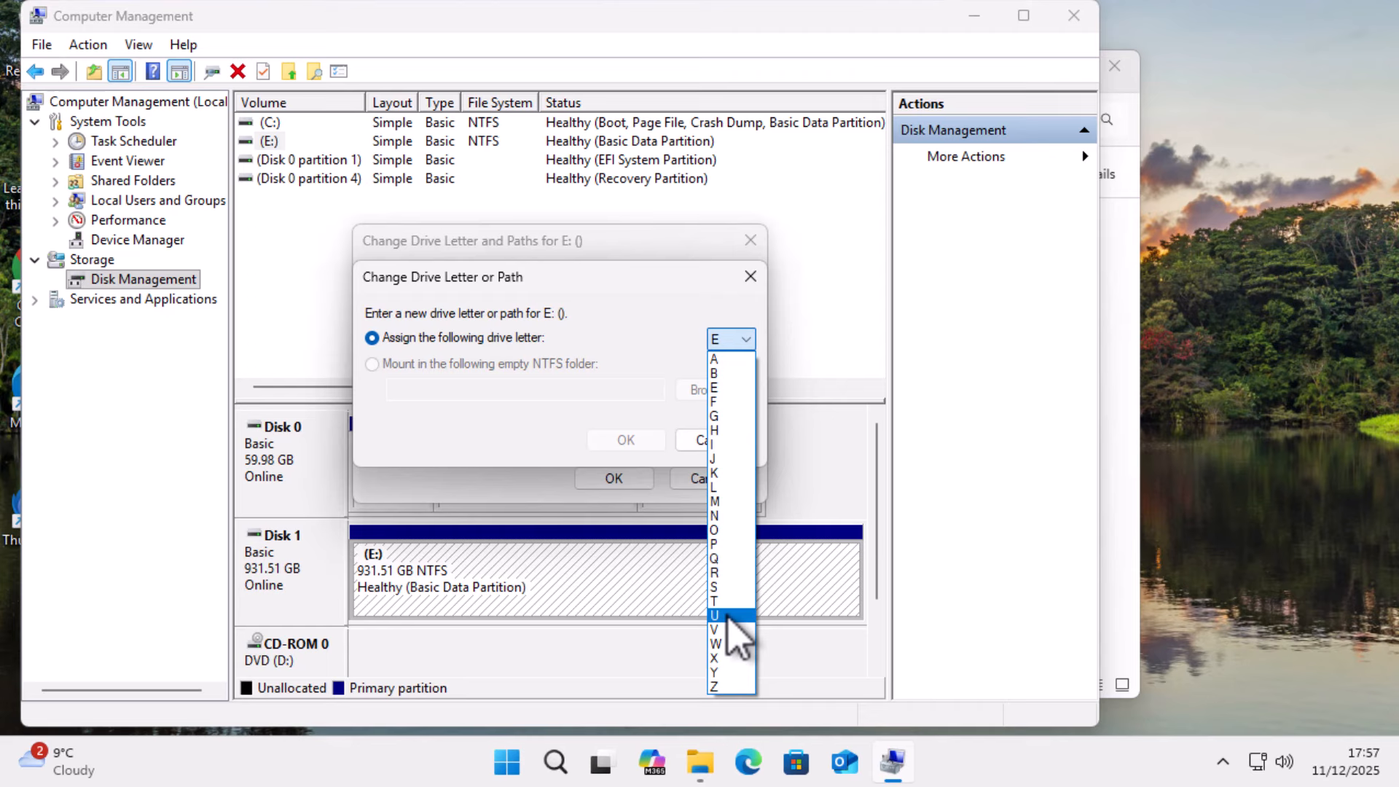
{"action": "left_click", "coordinate": [728, 616]}
{"action": "left_click", "coordinate": [644, 445]}
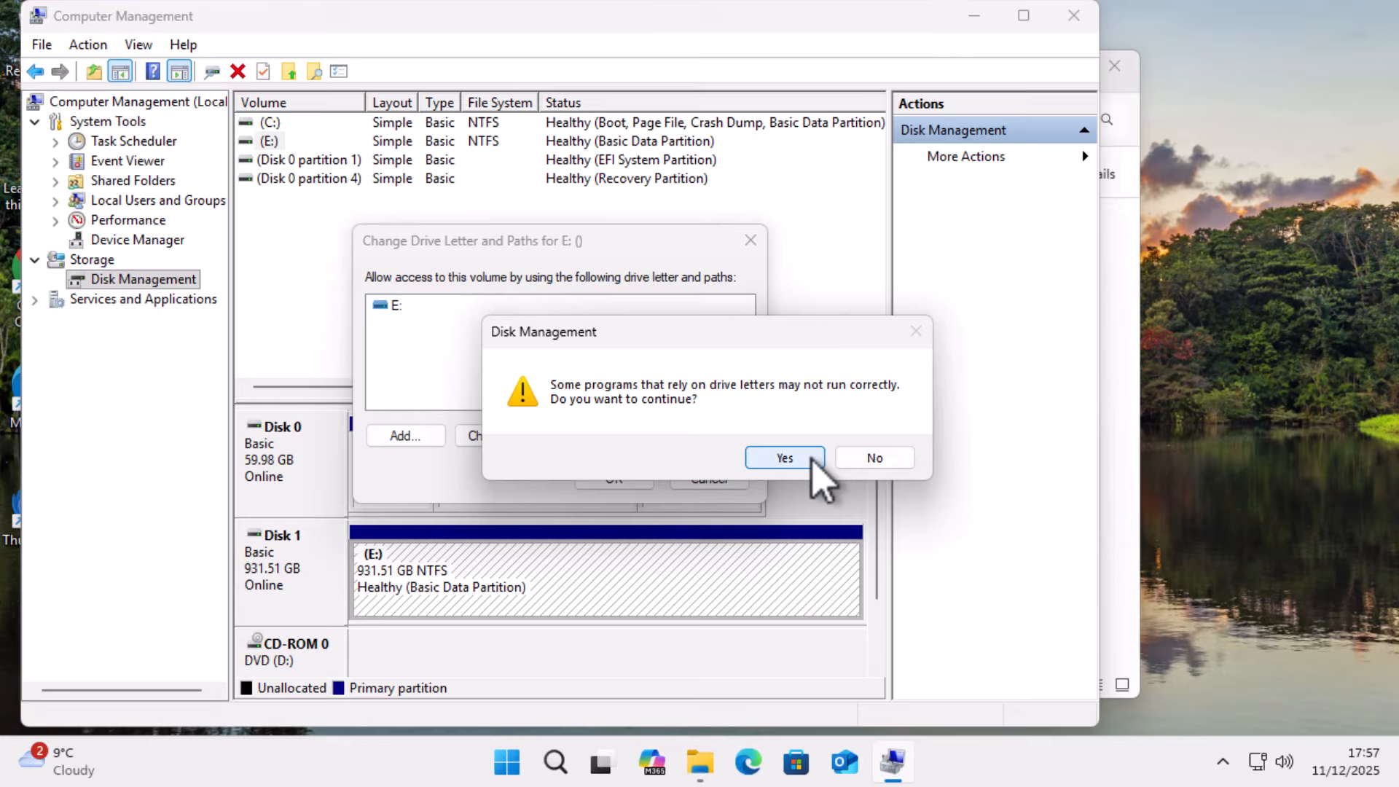
{"action": "left_click", "coordinate": [812, 459]}
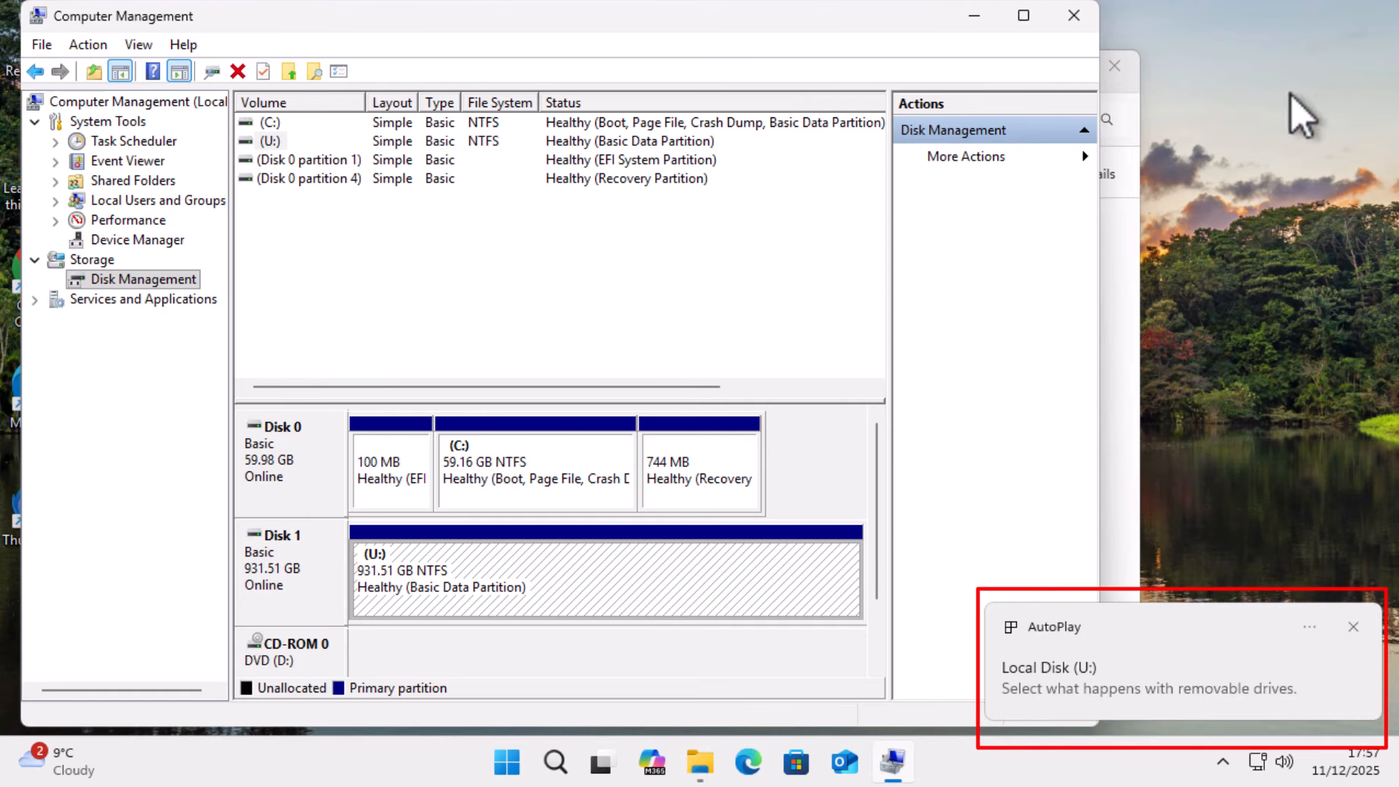
{"action": "left_click", "coordinate": [1074, 16]}
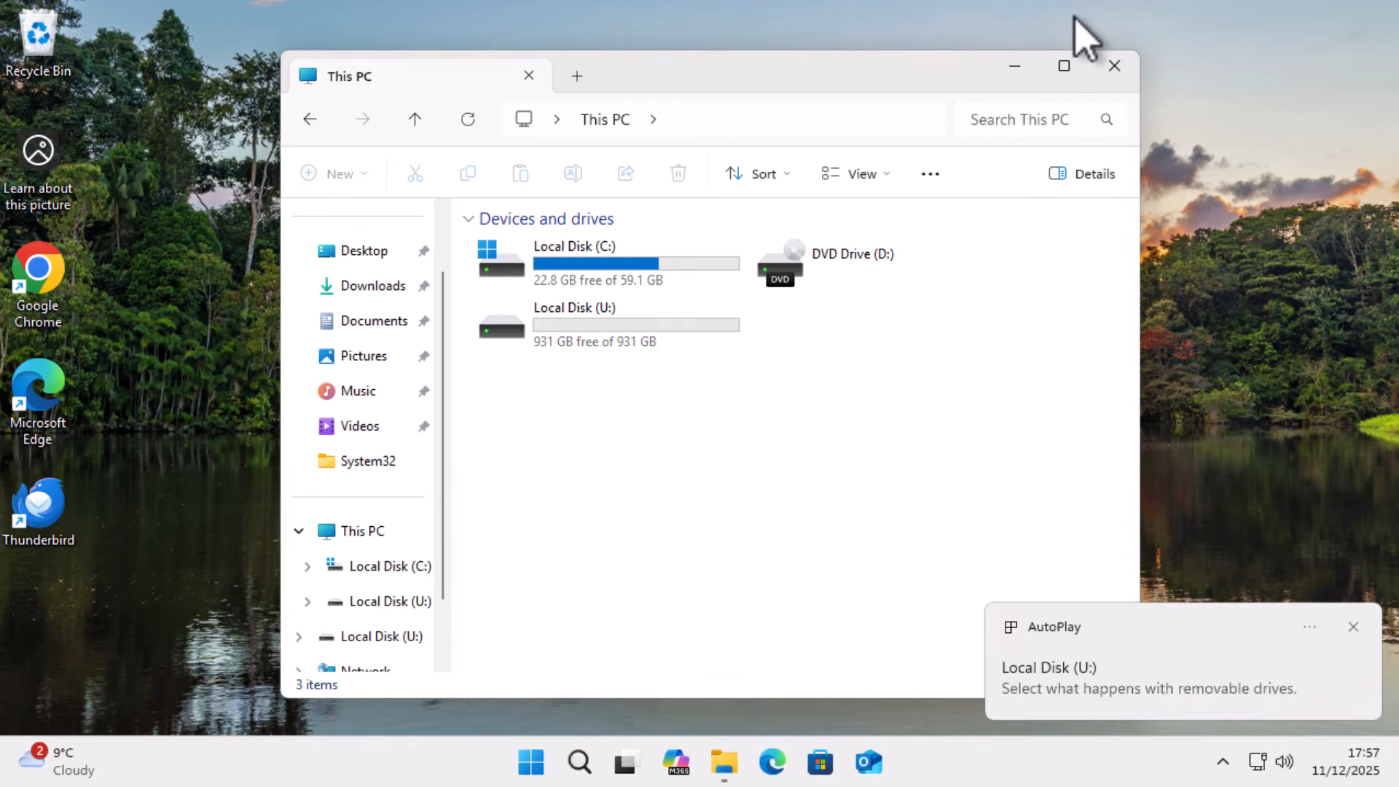
{"action": "left_click", "coordinate": [1116, 70]}
- Open Microsoft Edge and go to cwtek.co.uk/wd
{"action": "double_click", "coordinate": [62, 416]}
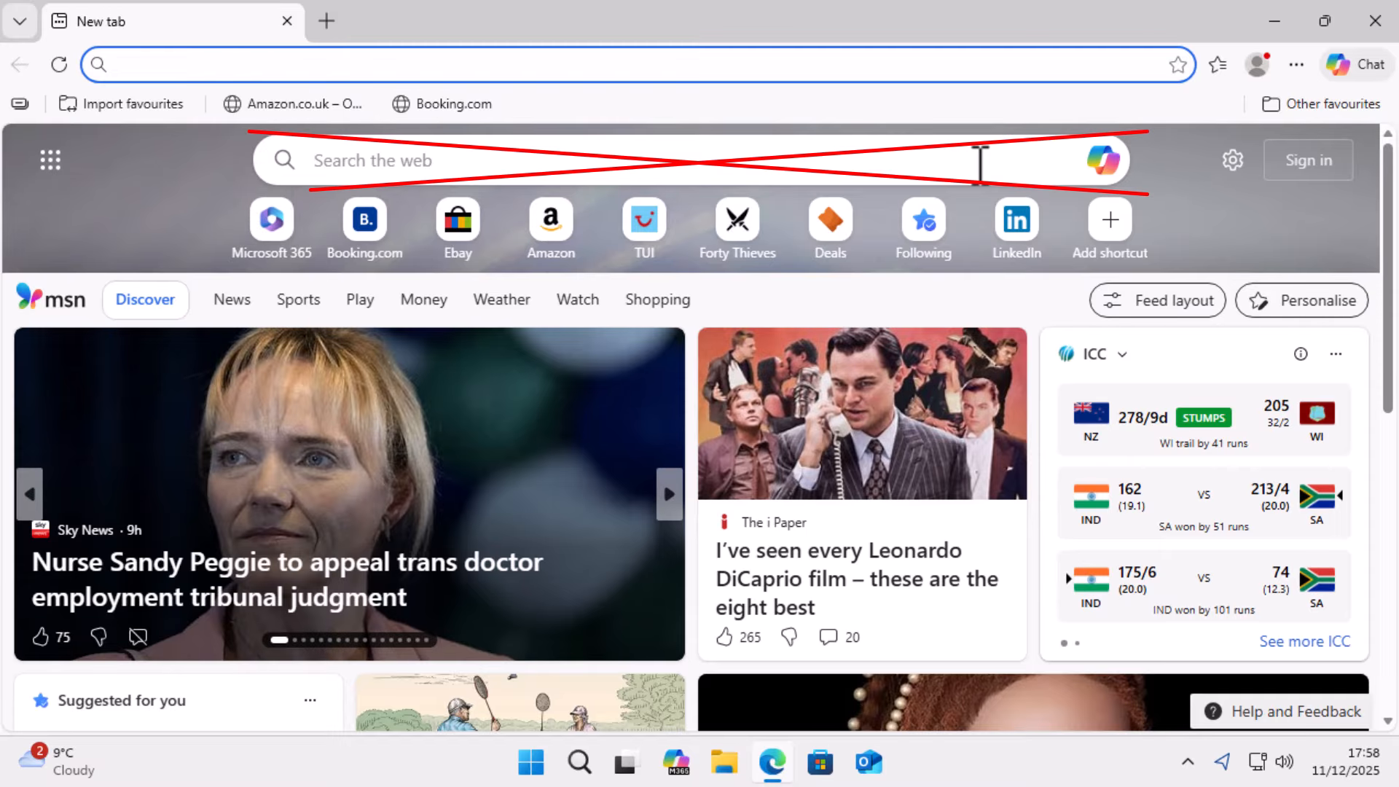
{"action": "left_click", "coordinate": [170, 66]}
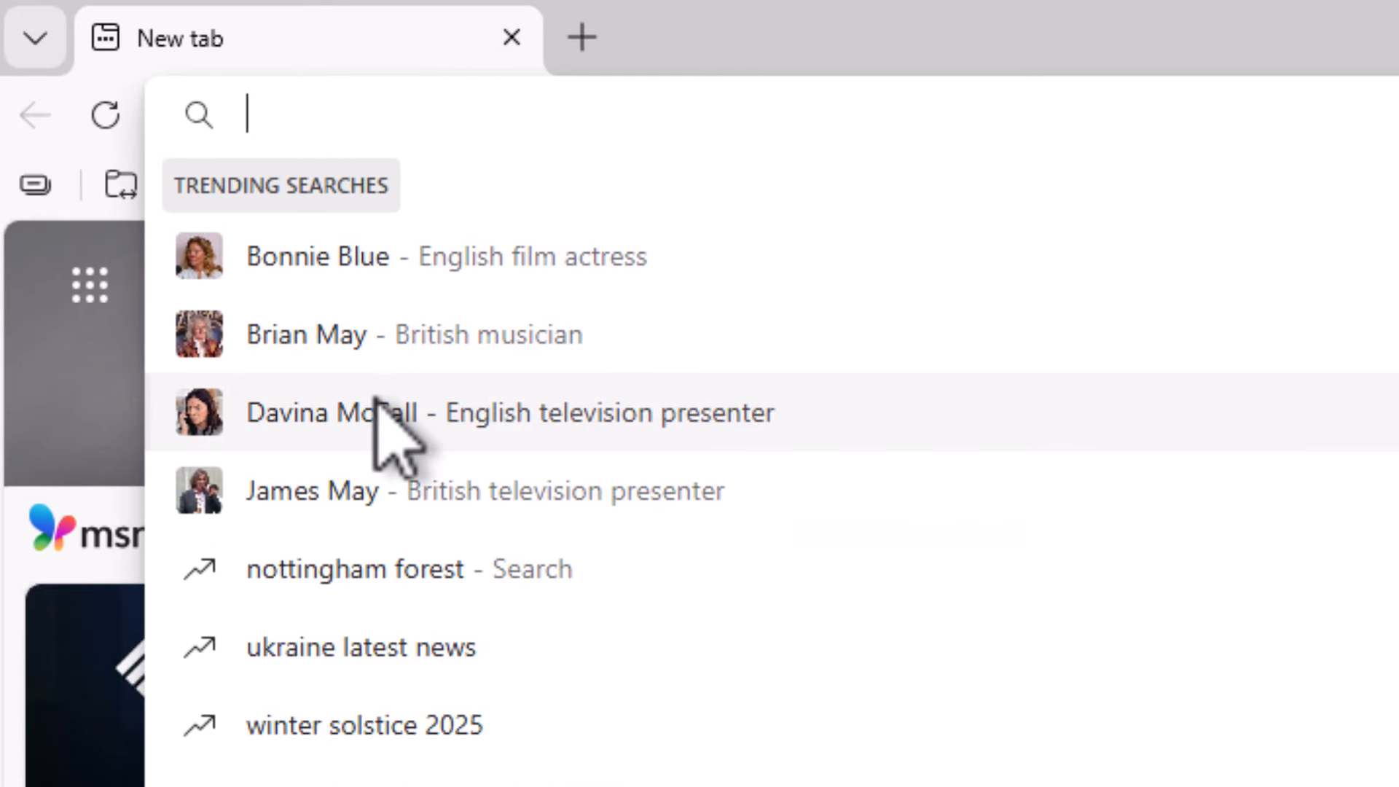
{"action": "type", "text": "cwtek.co.uk/wd"}
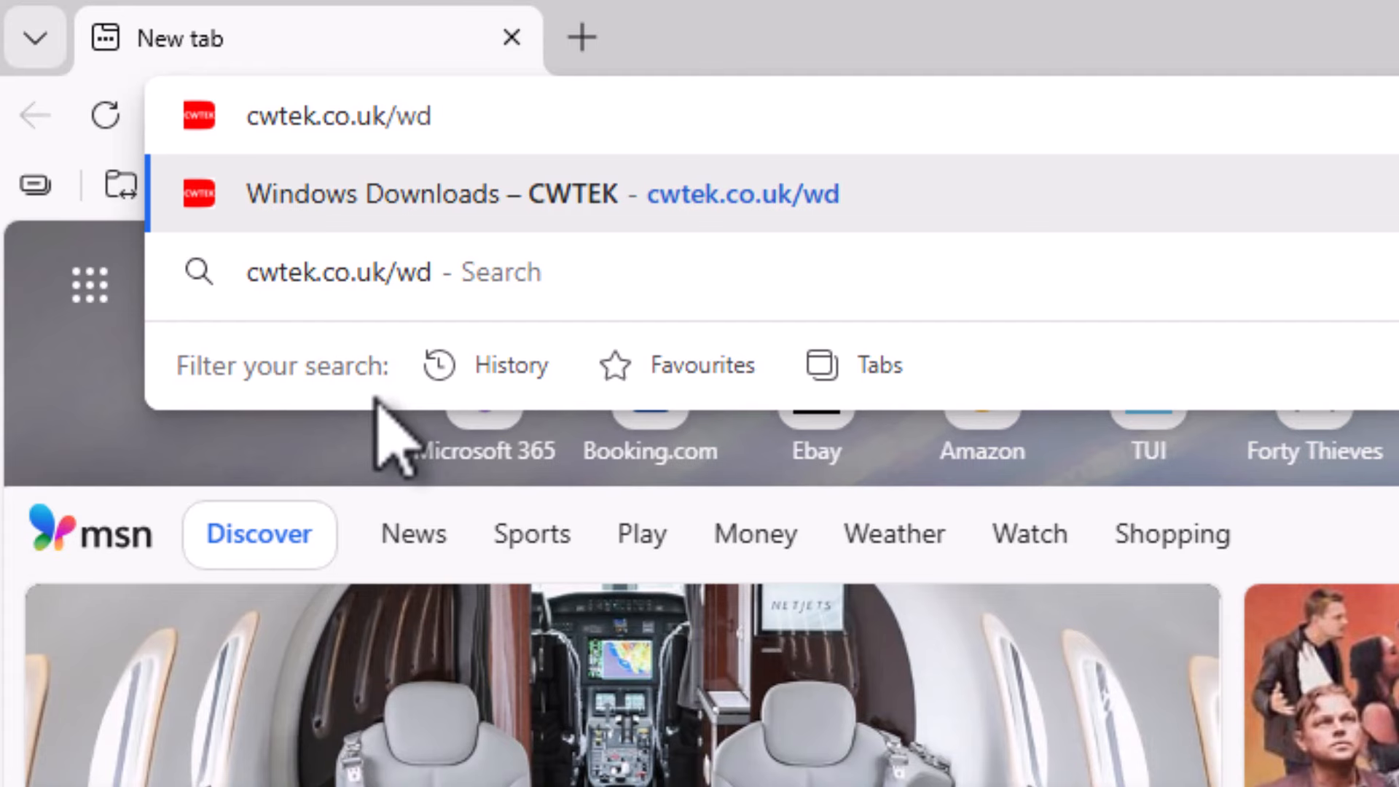
{"action": "key", "text": "Return"}
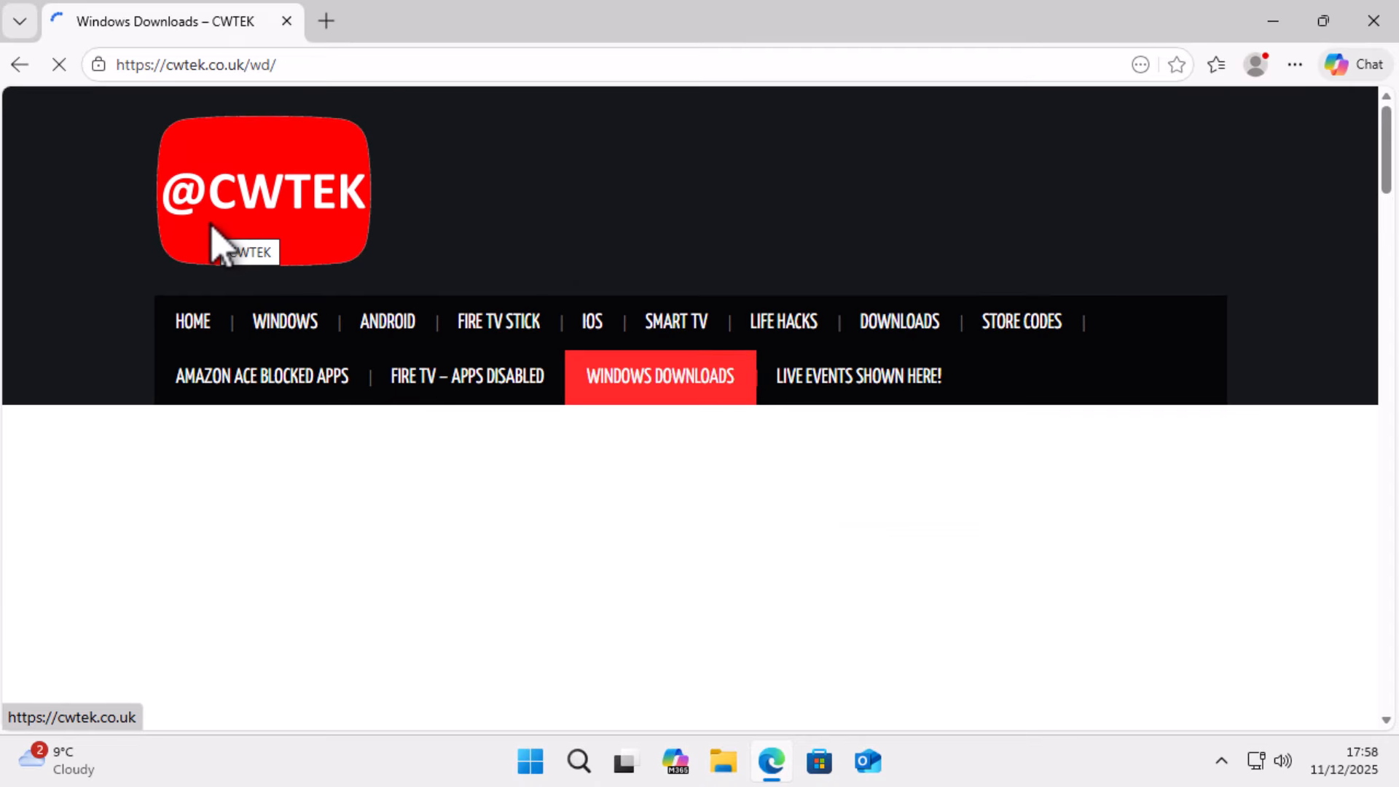
- Open the Hasleo Backup Free link in the Backup section of the Windows Downloads page and dismiss the advert
{"action": "scroll", "coordinate": [918, 379], "scroll_direction": "down", "scroll_amount": 7}
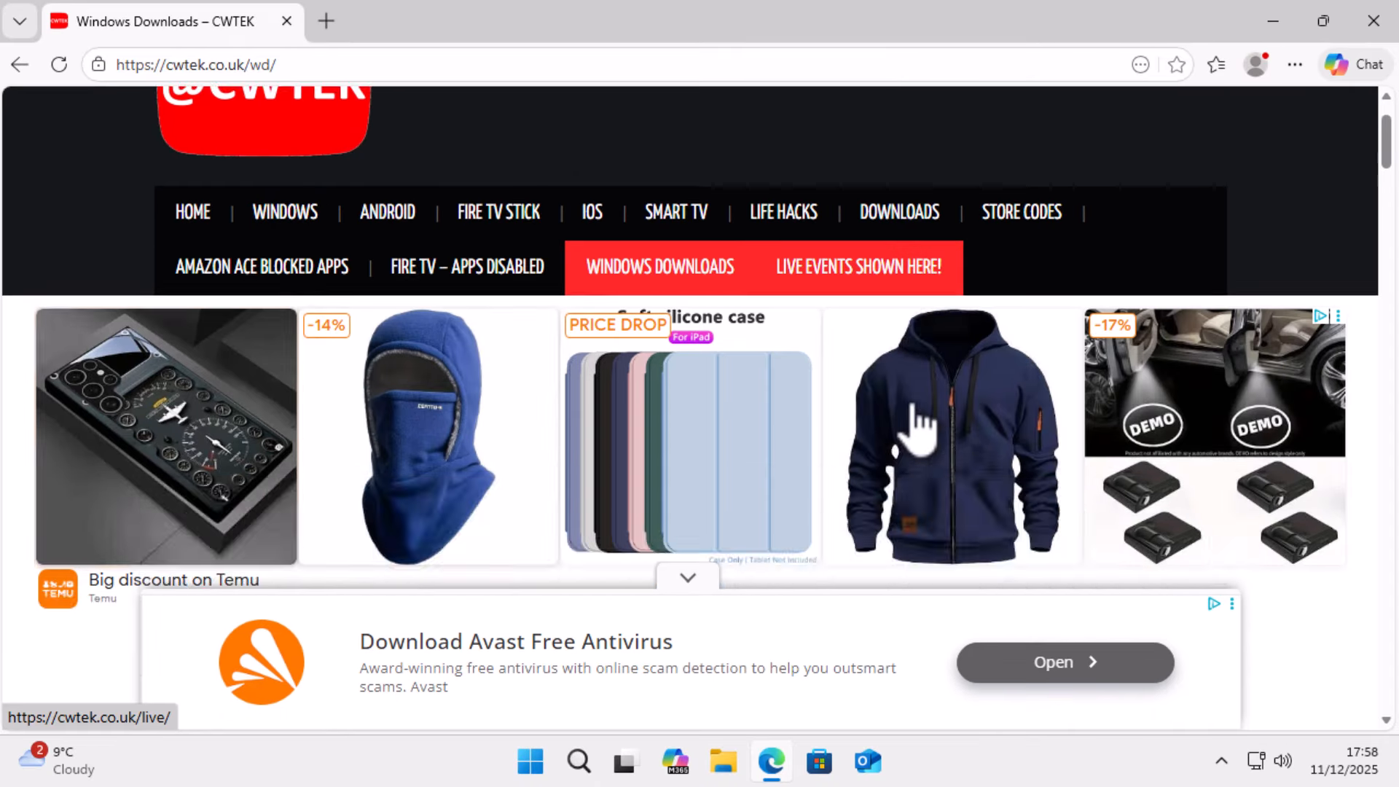
{"action": "scroll", "coordinate": [916, 415], "scroll_direction": "down", "scroll_amount": 6}
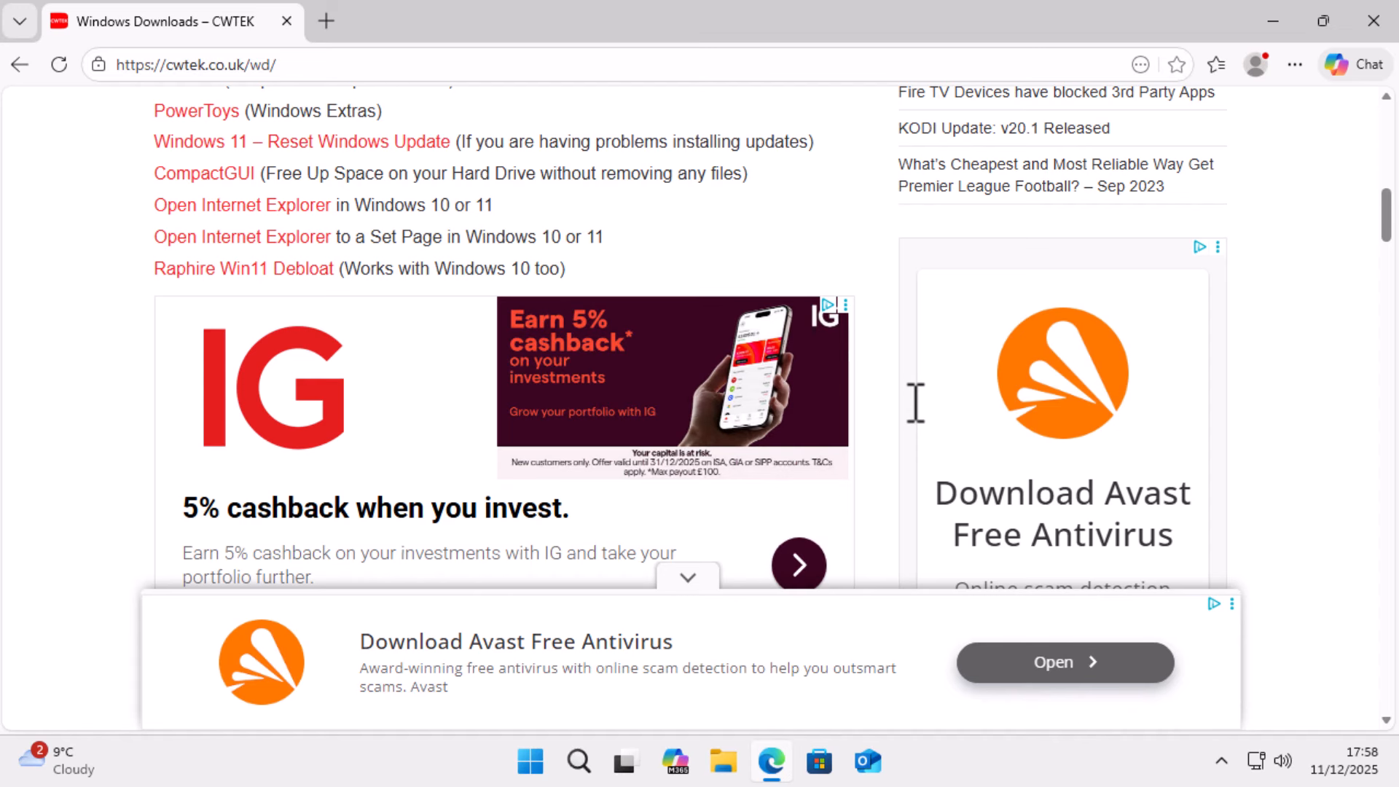
{"action": "scroll", "coordinate": [915, 403], "scroll_direction": "down", "scroll_amount": 20}
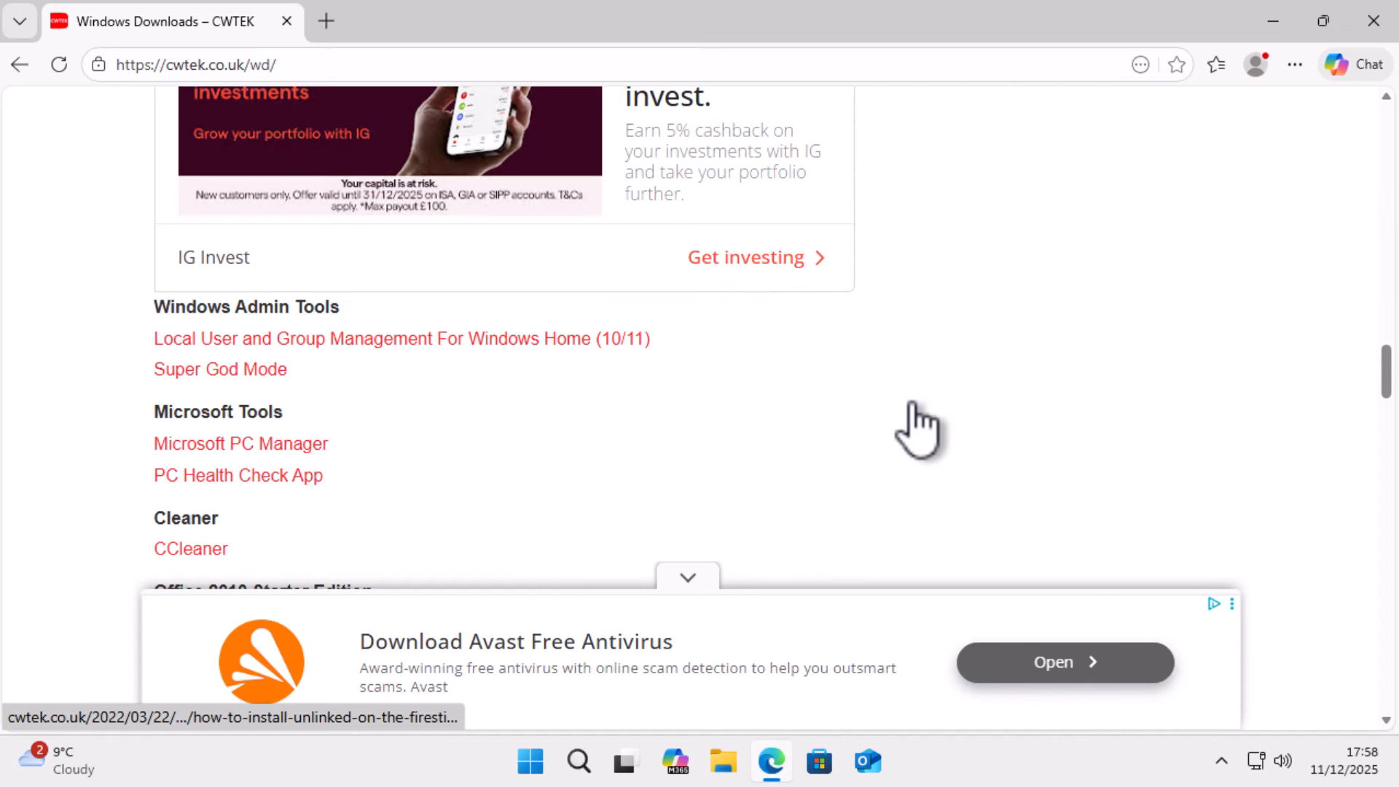
{"action": "scroll", "coordinate": [911, 419], "scroll_direction": "down", "scroll_amount": 20}
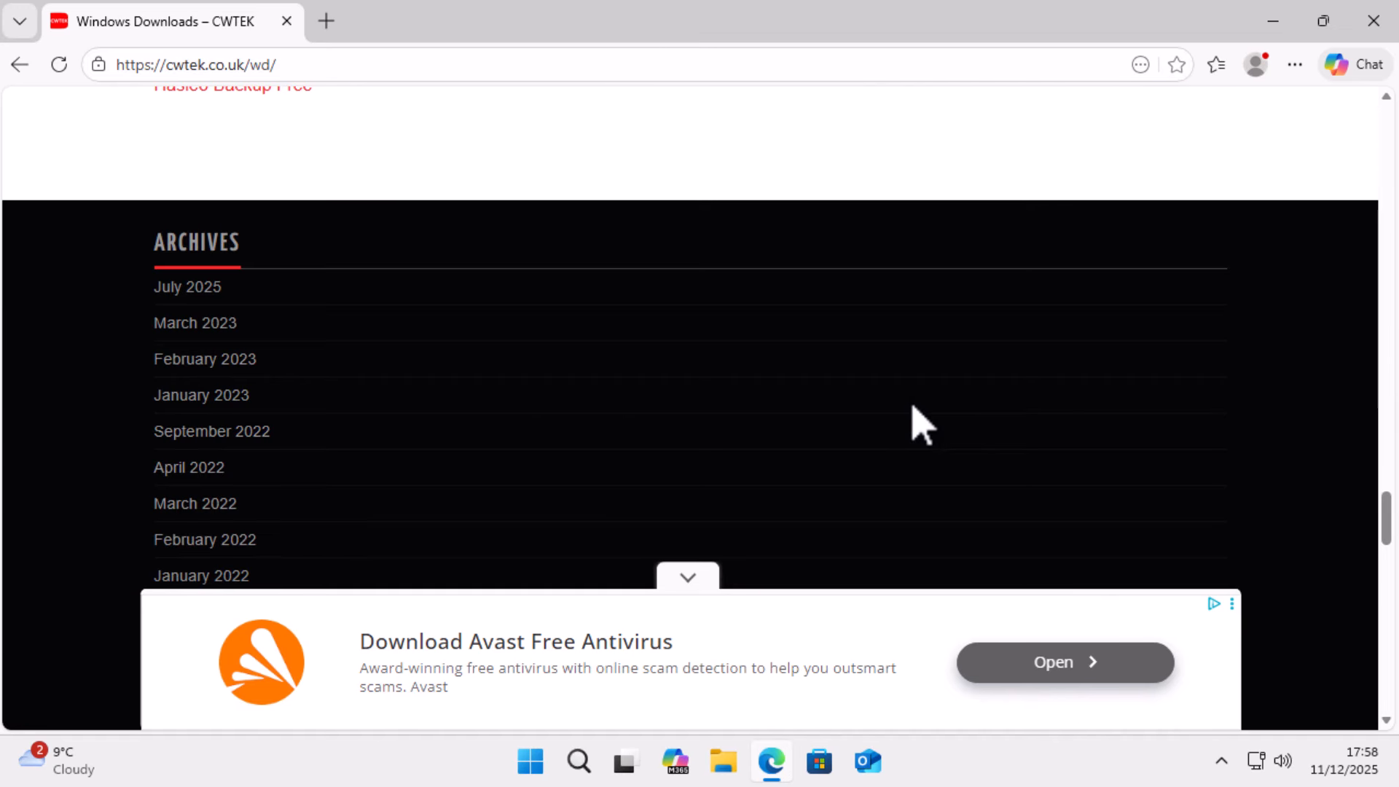
{"action": "scroll", "coordinate": [914, 423], "scroll_direction": "up", "scroll_amount": 3}
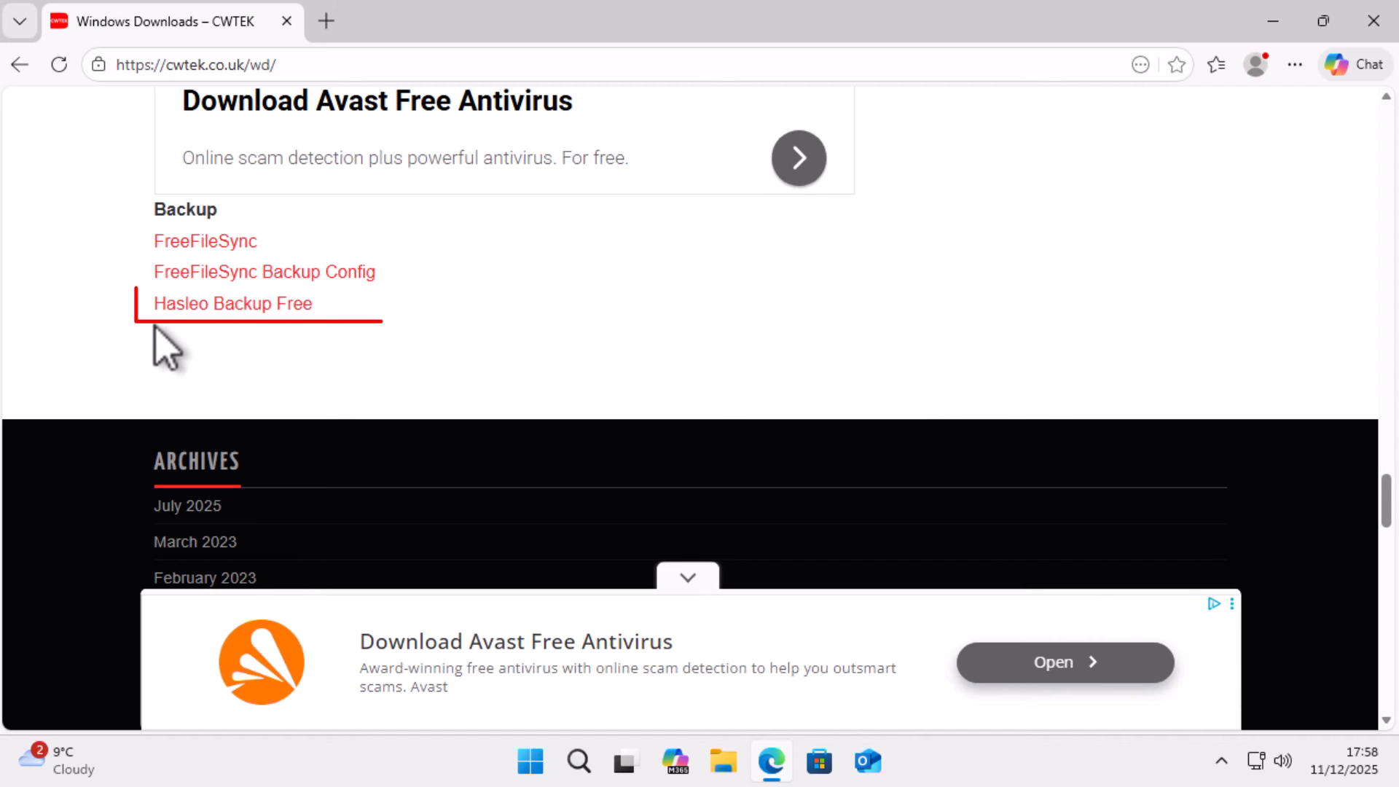
{"action": "left_click", "coordinate": [244, 306]}
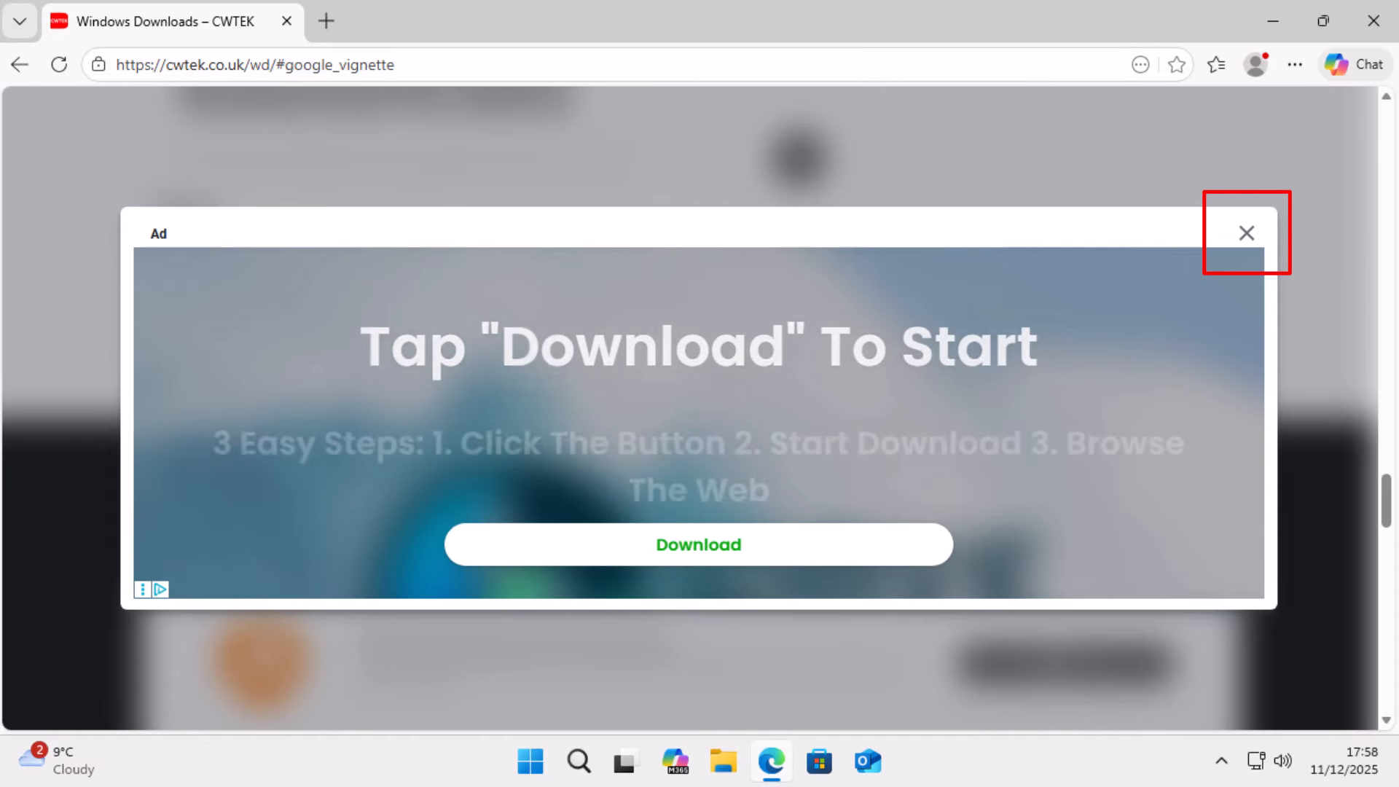
{"action": "left_click", "coordinate": [1247, 234]}
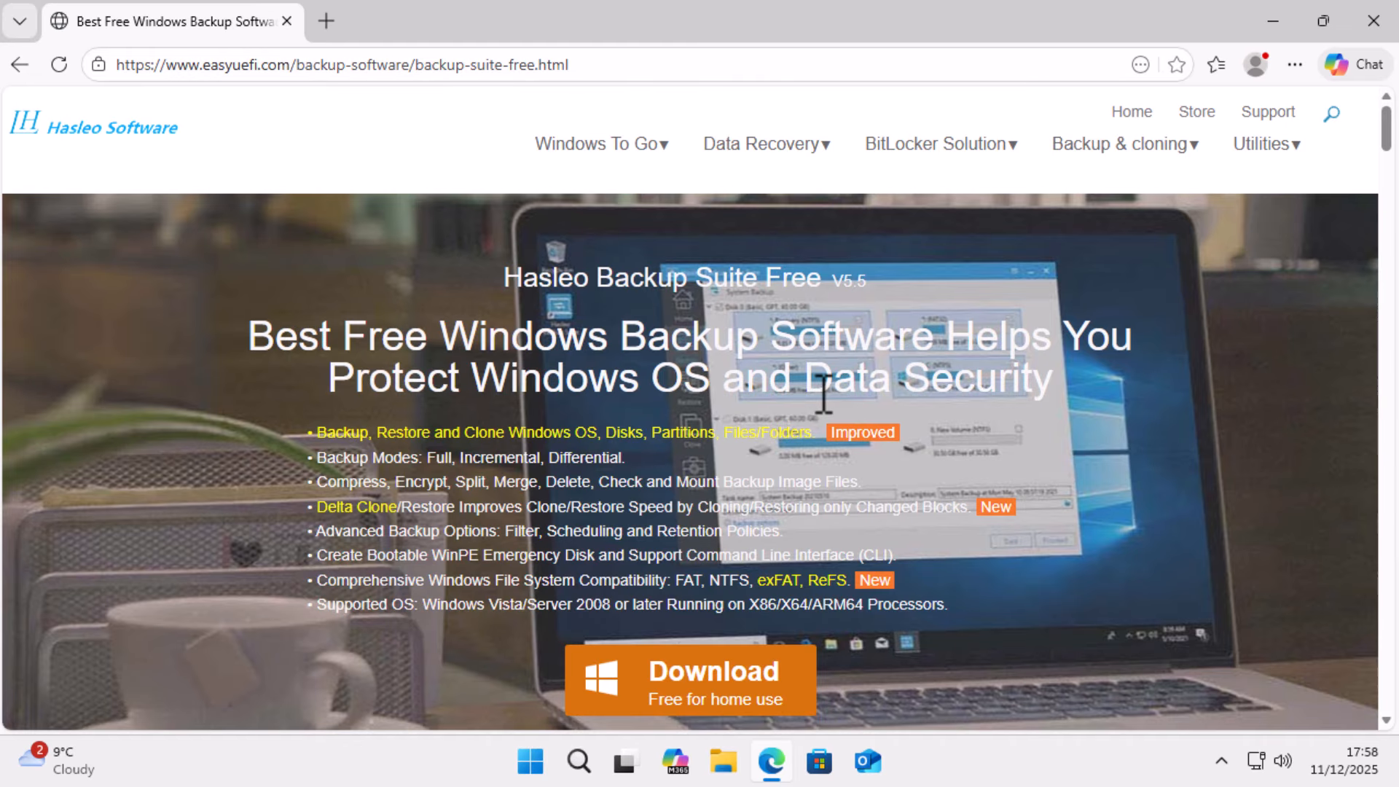
- Download the X86/X64 V5.5.2.2 version of Hasleo Backup Suite Free
{"action": "scroll", "coordinate": [823, 393], "scroll_direction": "down", "scroll_amount": 3}
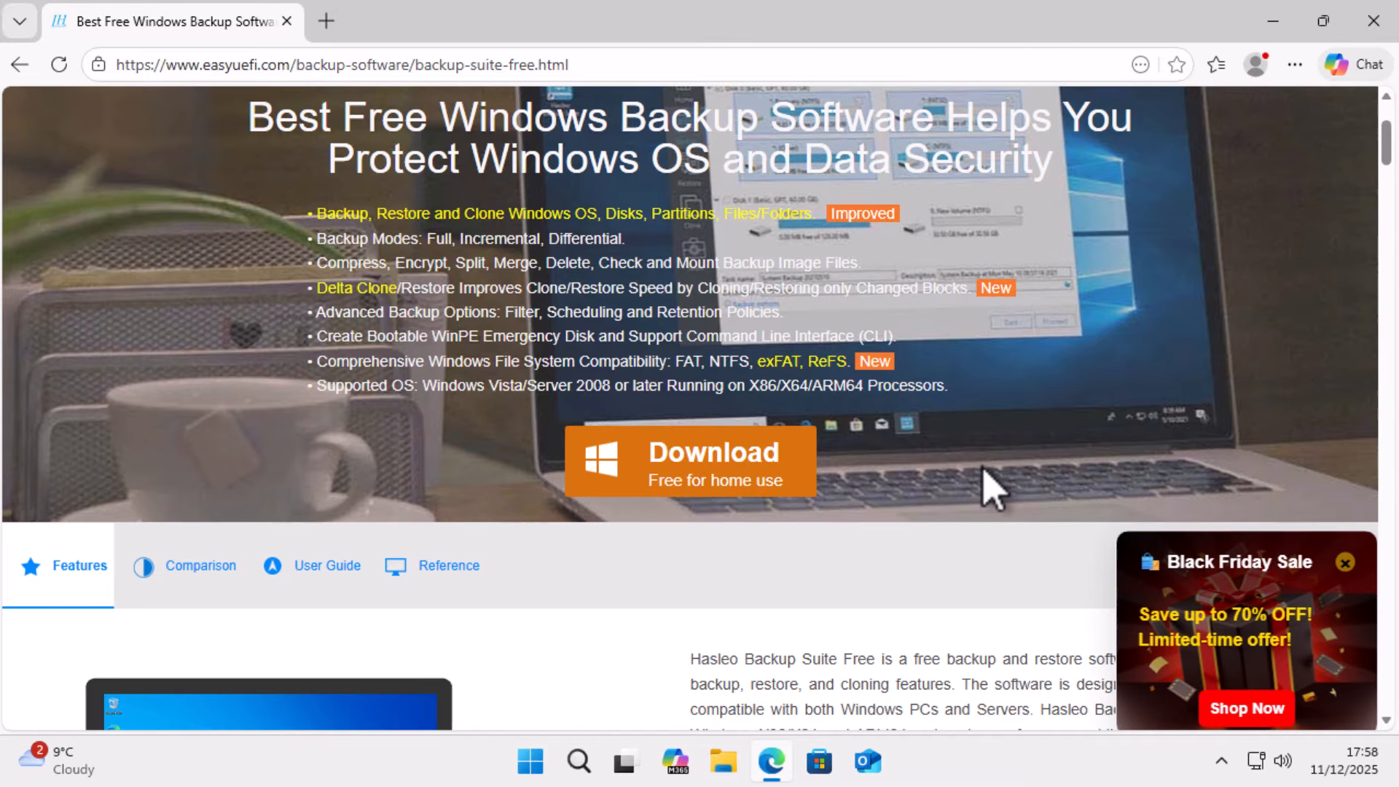
{"action": "mouse_move", "coordinate": [696, 459]}
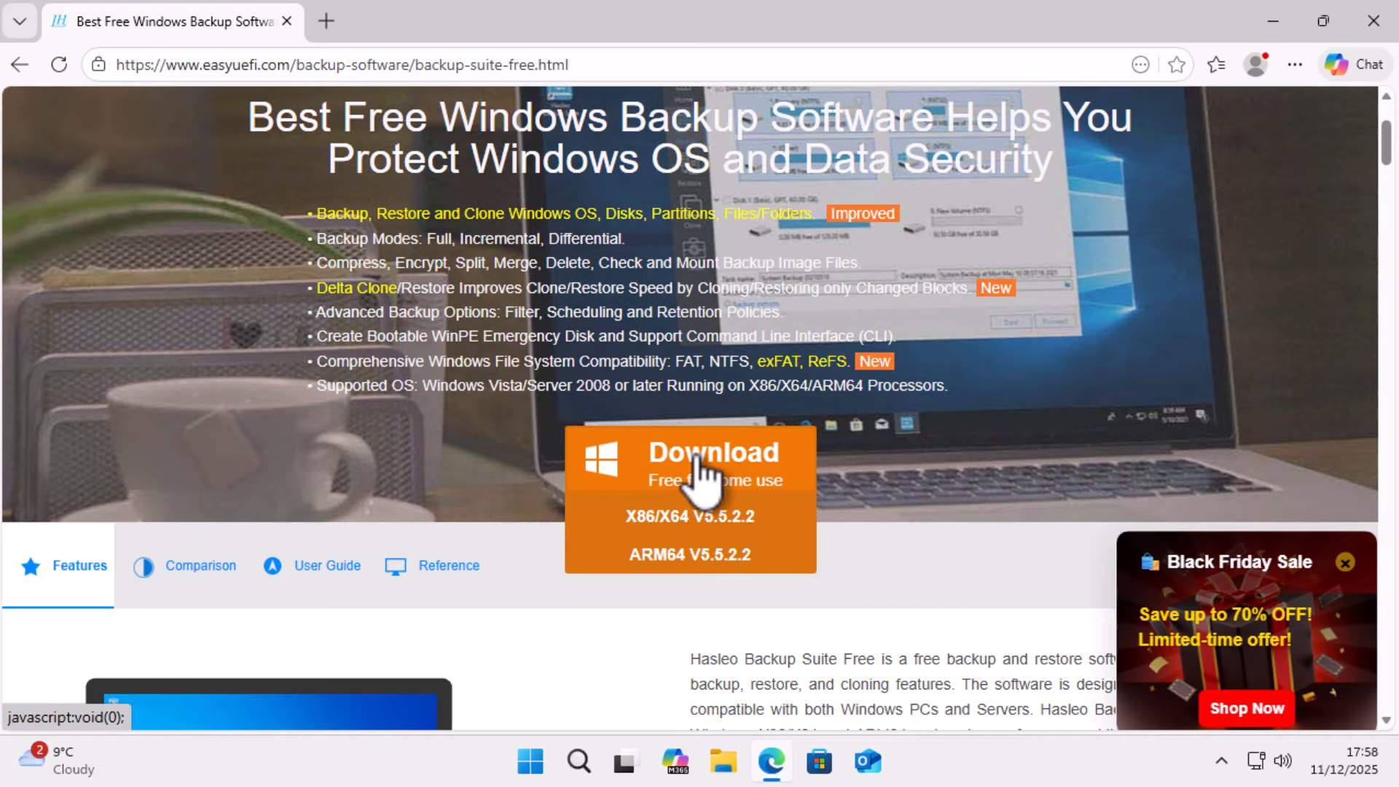
{"action": "left_click", "coordinate": [651, 517]}
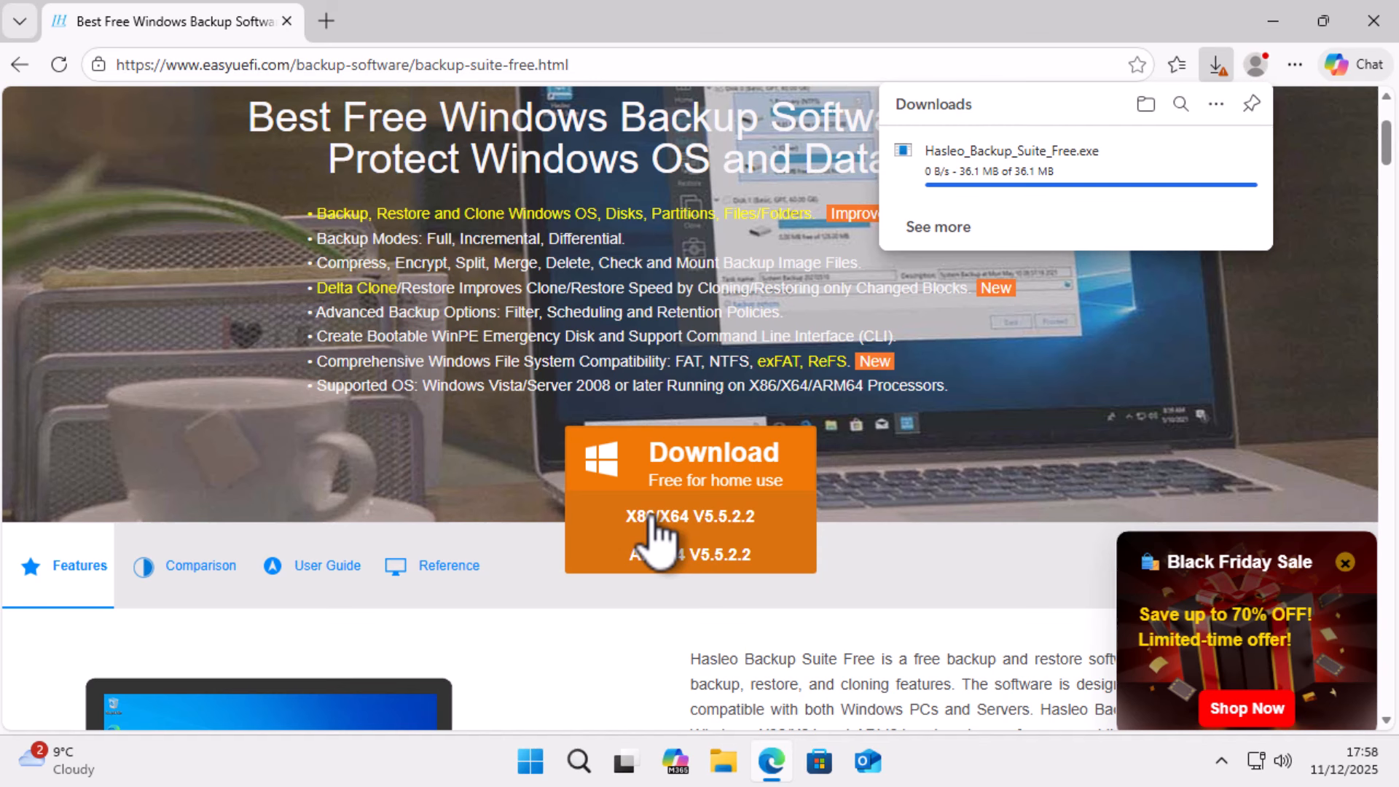
- Keep the flagged Hasleo_Backup_Suite_Free.exe download despite the SmartScreen warning, and close the browser
{"action": "mouse_move", "coordinate": [1238, 169]}
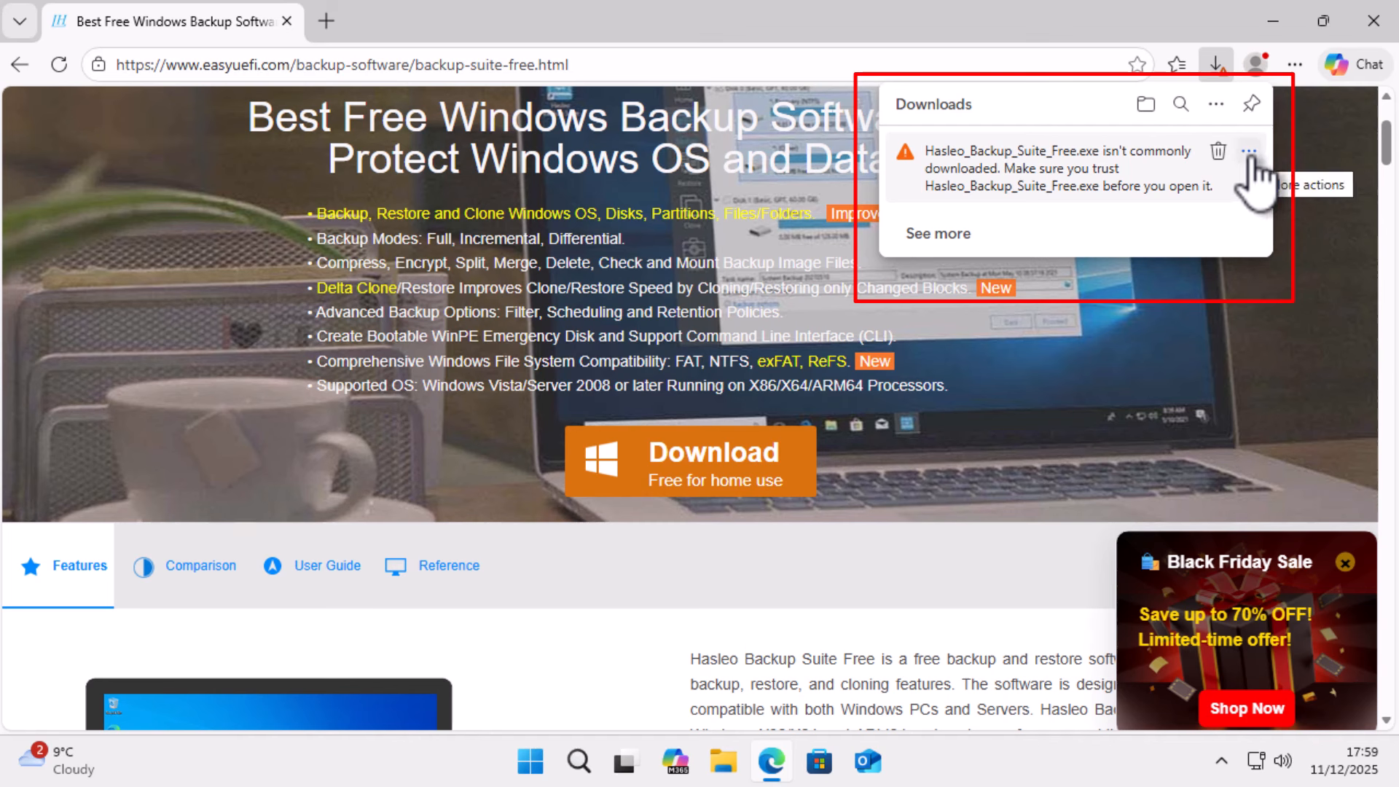
{"action": "left_click", "coordinate": [1249, 152]}
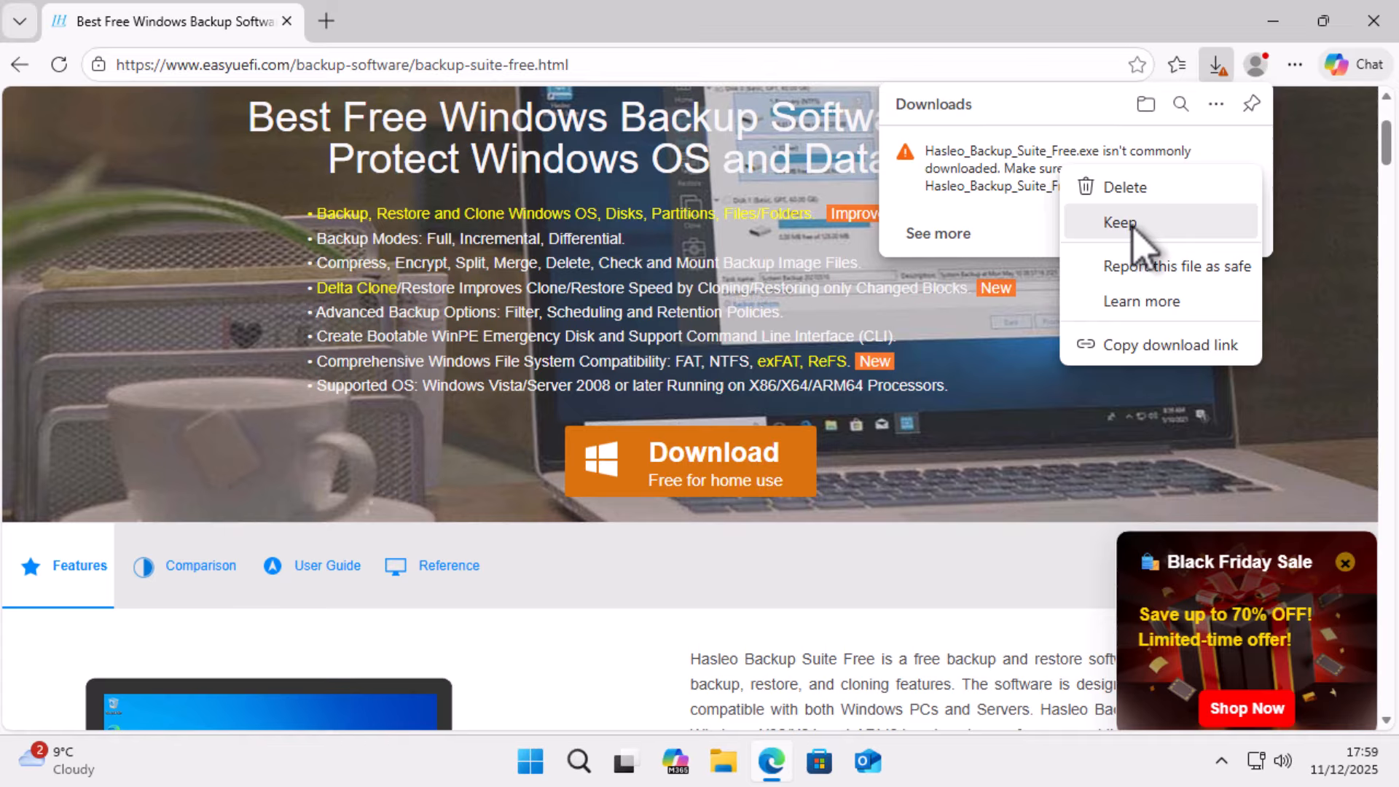
{"action": "left_click", "coordinate": [1120, 222]}
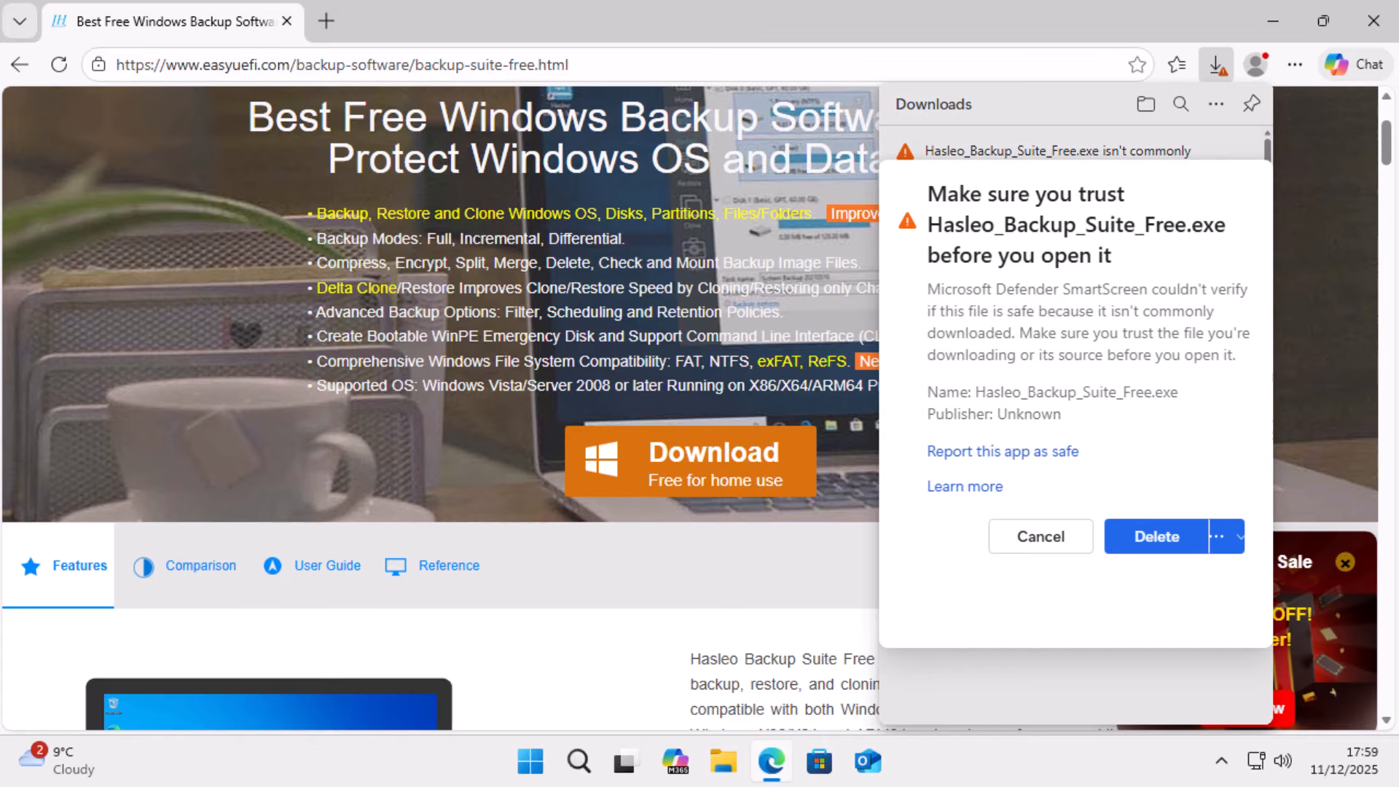
{"action": "left_click", "coordinate": [1226, 543]}
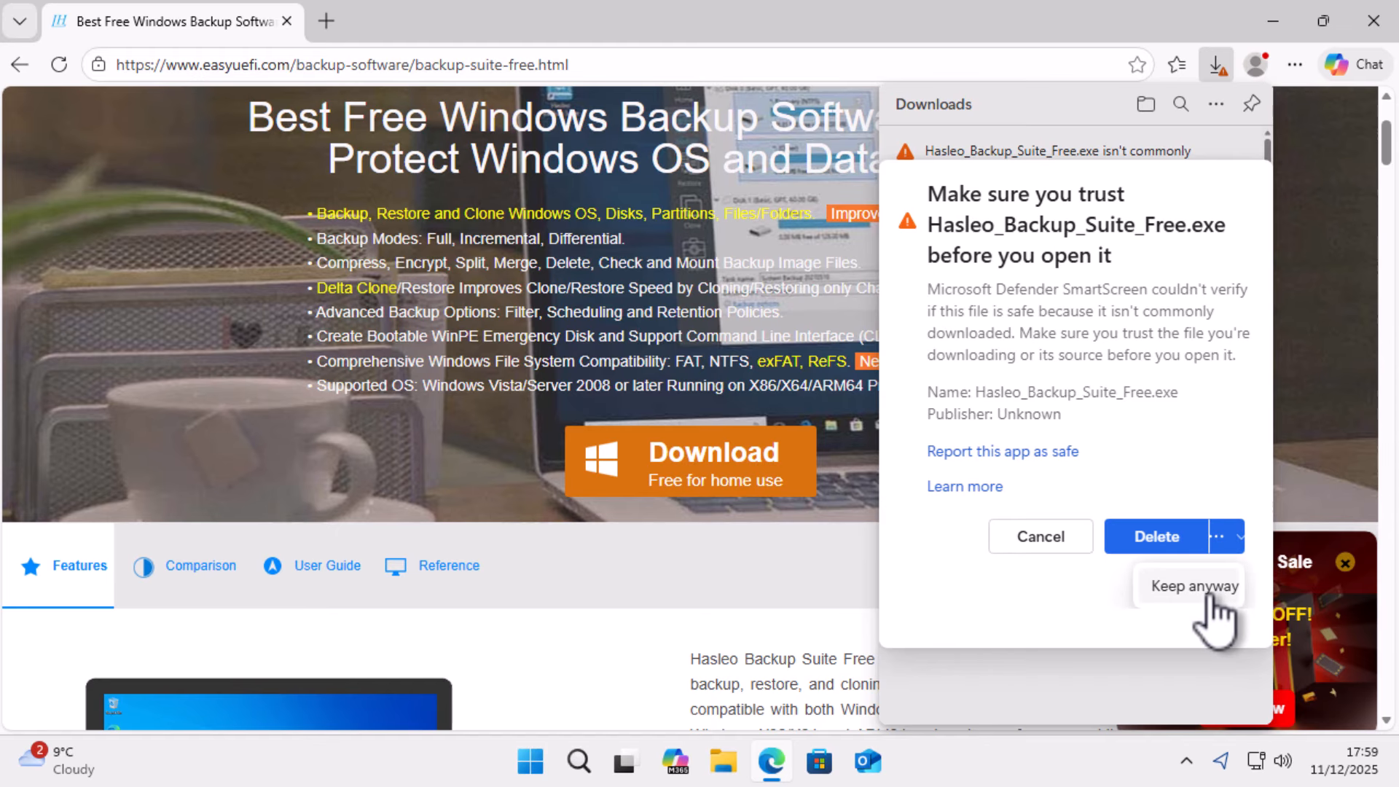
{"action": "left_click", "coordinate": [1210, 595]}
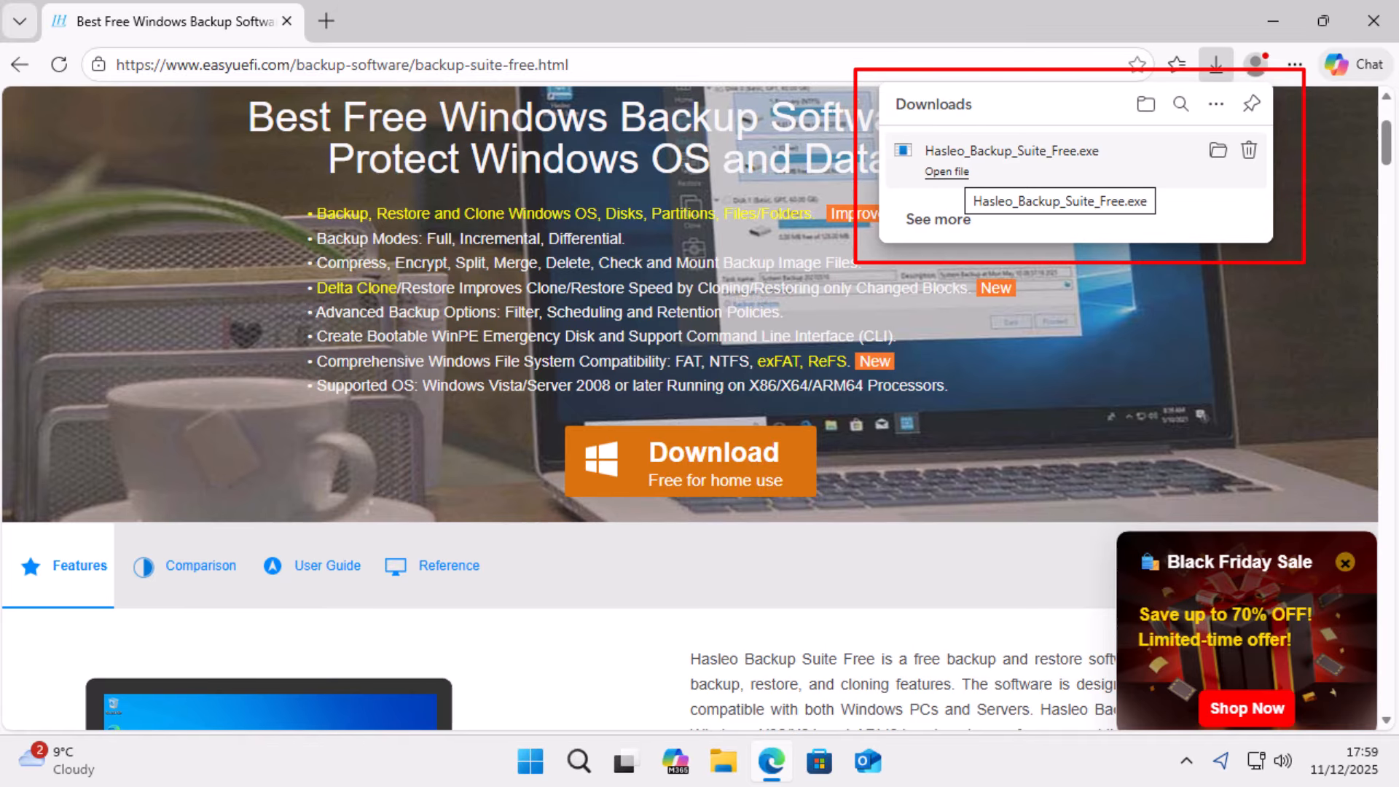
{"action": "left_click", "coordinate": [1369, 21]}
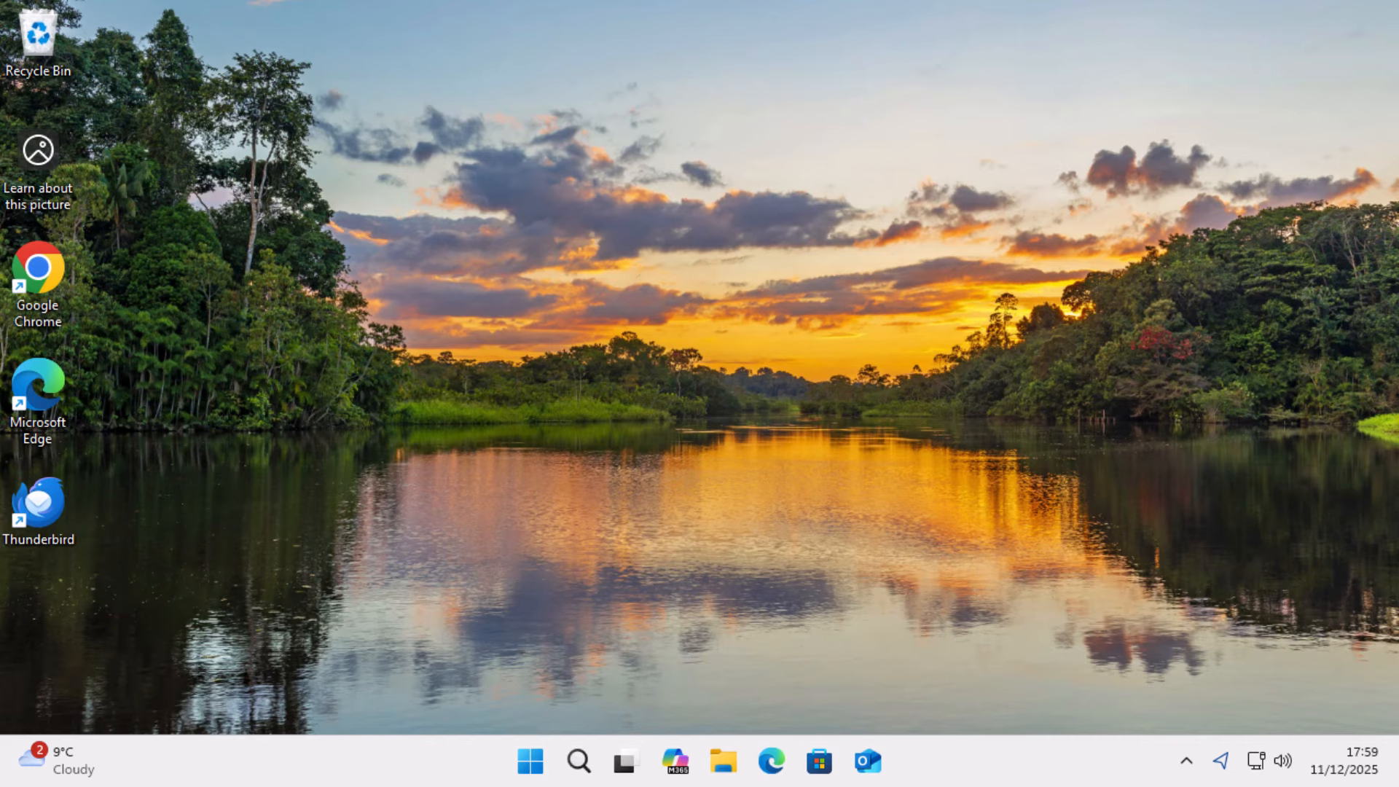
- Run the Hasleo_Backup_Suite_Free installer from the Downloads folder and allow it to make changes to the device
{"action": "left_click", "coordinate": [726, 765]}
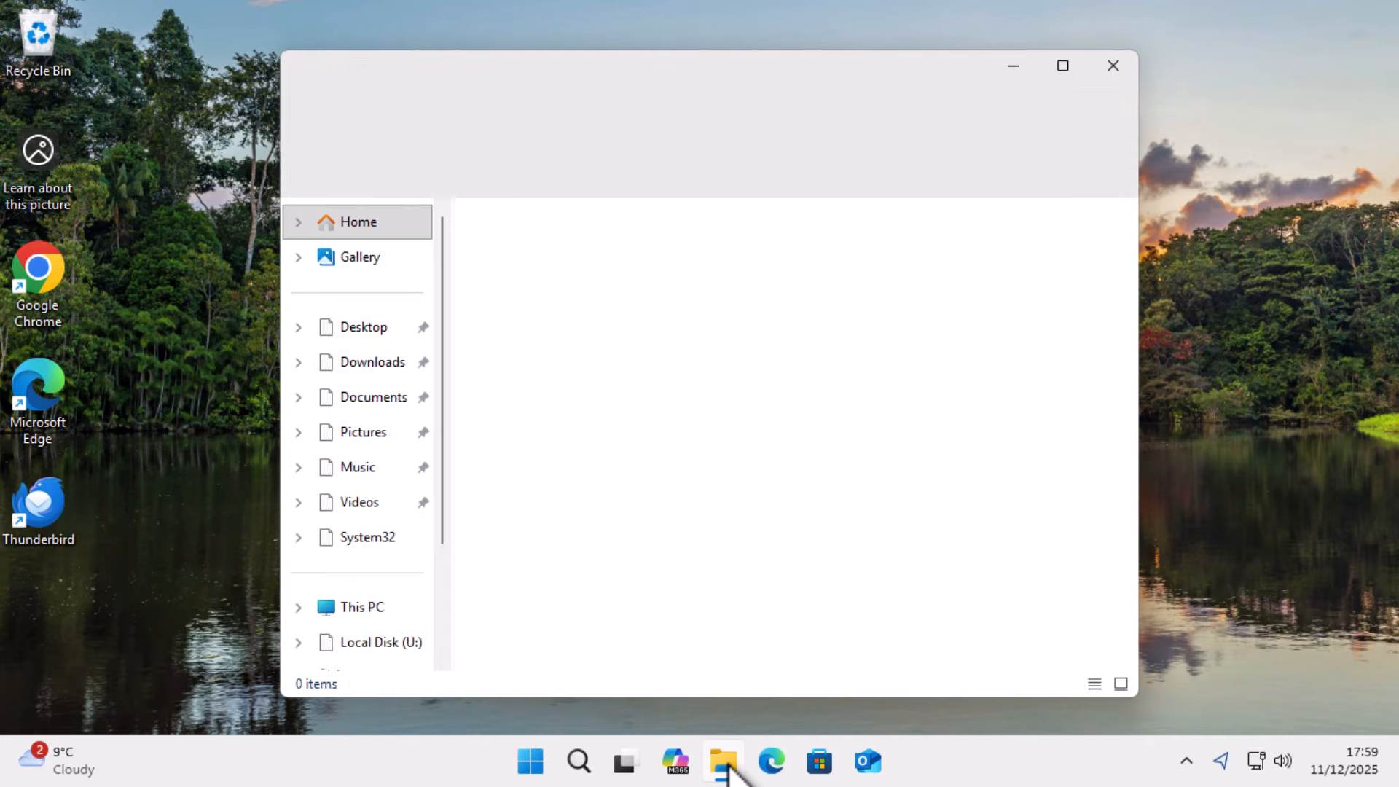
{"action": "left_click", "coordinate": [420, 360]}
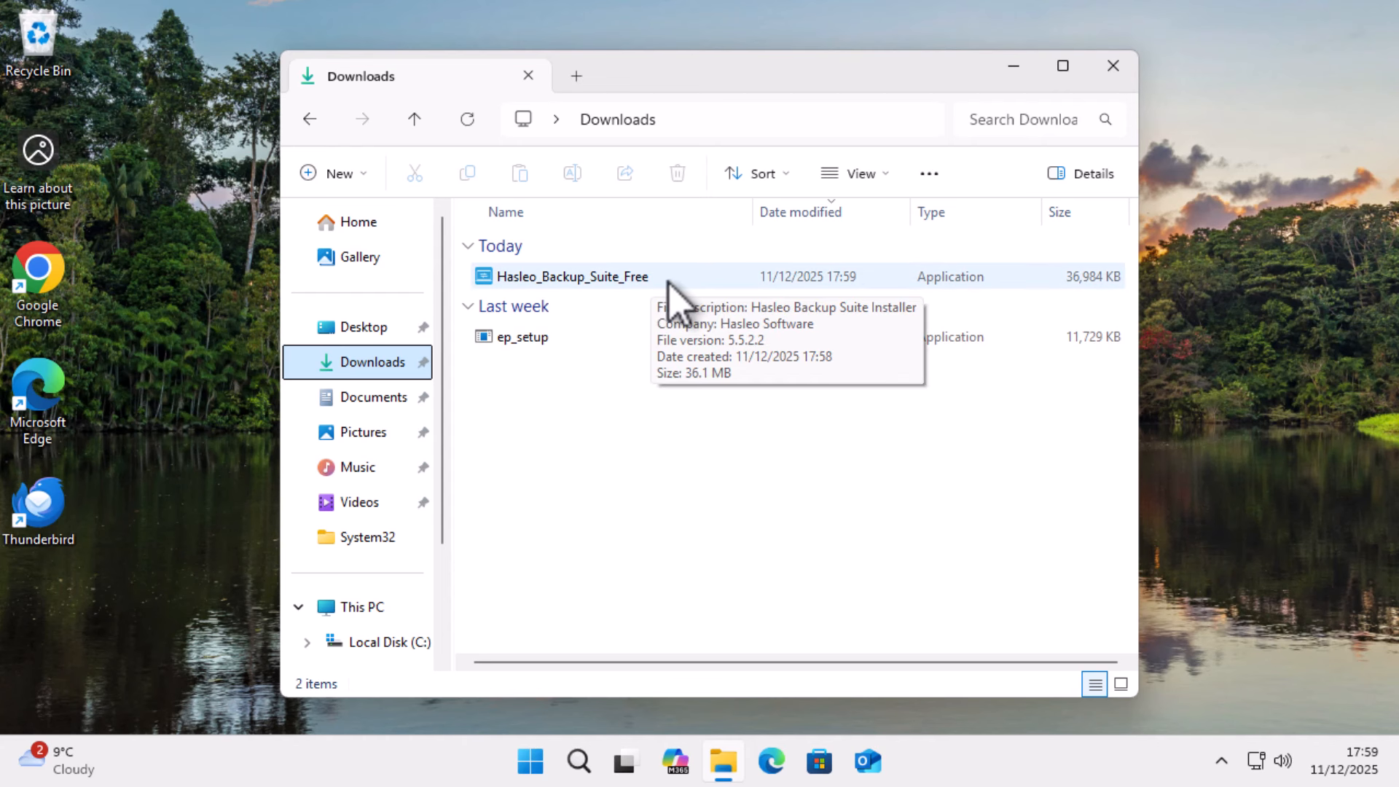
{"action": "double_click", "coordinate": [665, 283]}
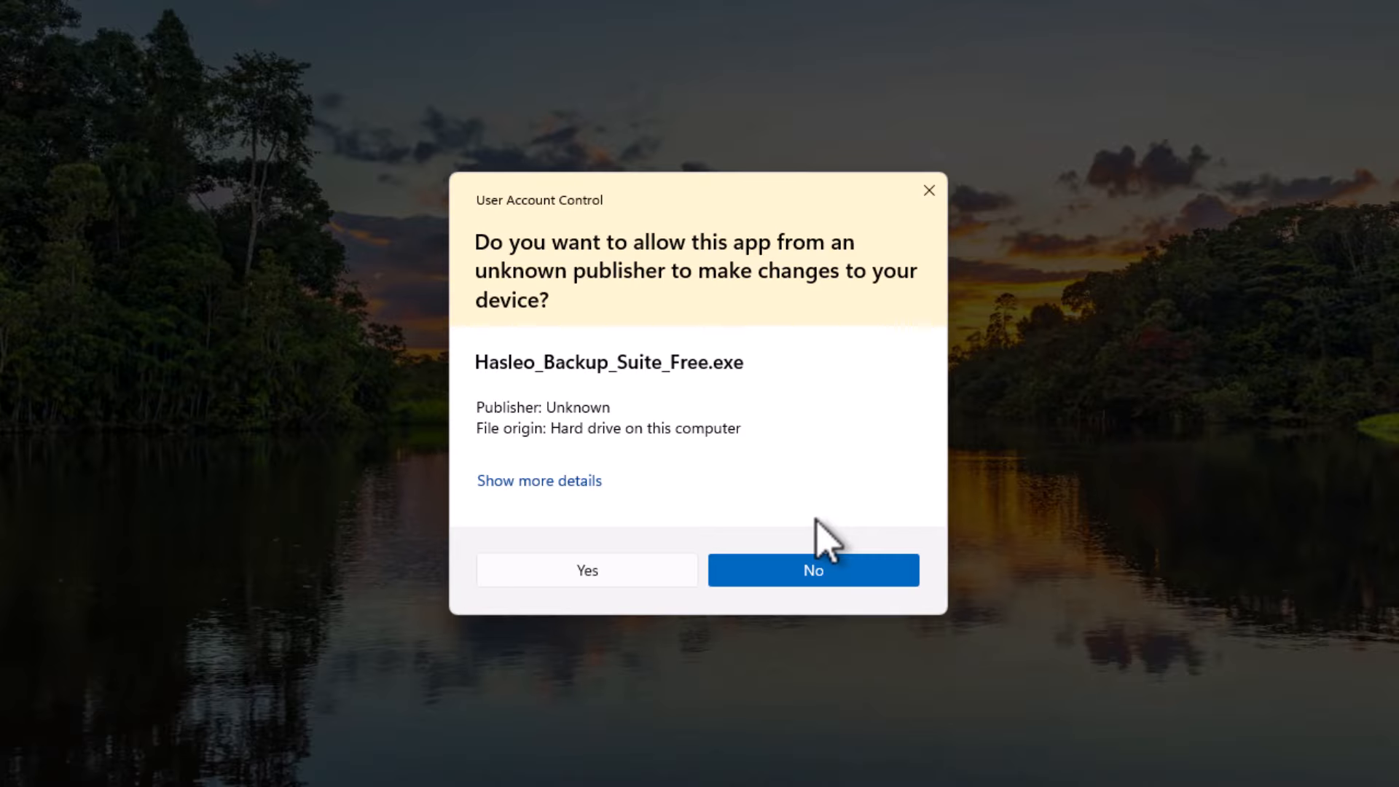
{"action": "left_click", "coordinate": [611, 572]}
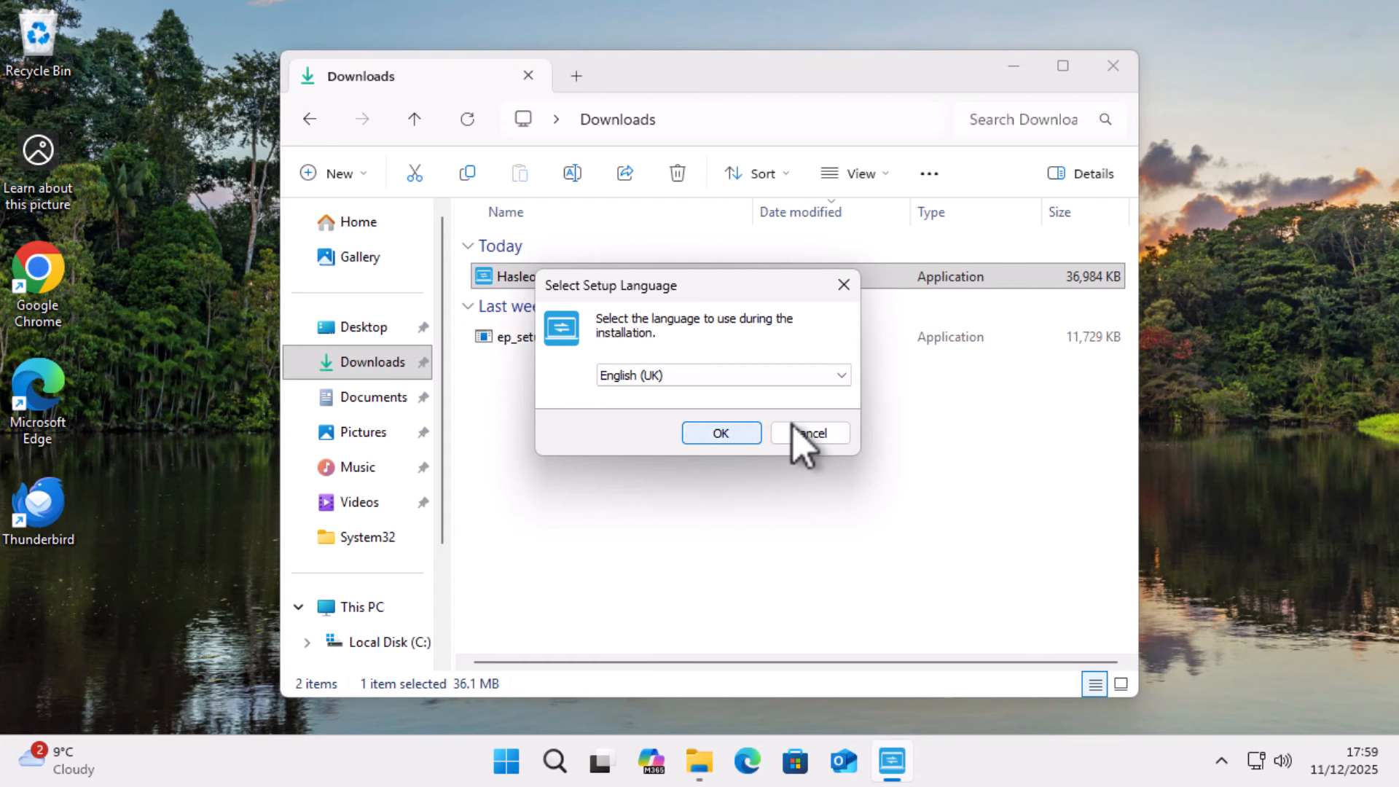
- Install Hasleo Backup Suite in English (UK) with the default folder and a desktop shortcut, launch it, and close the thank-you web page
{"action": "left_click", "coordinate": [737, 435]}
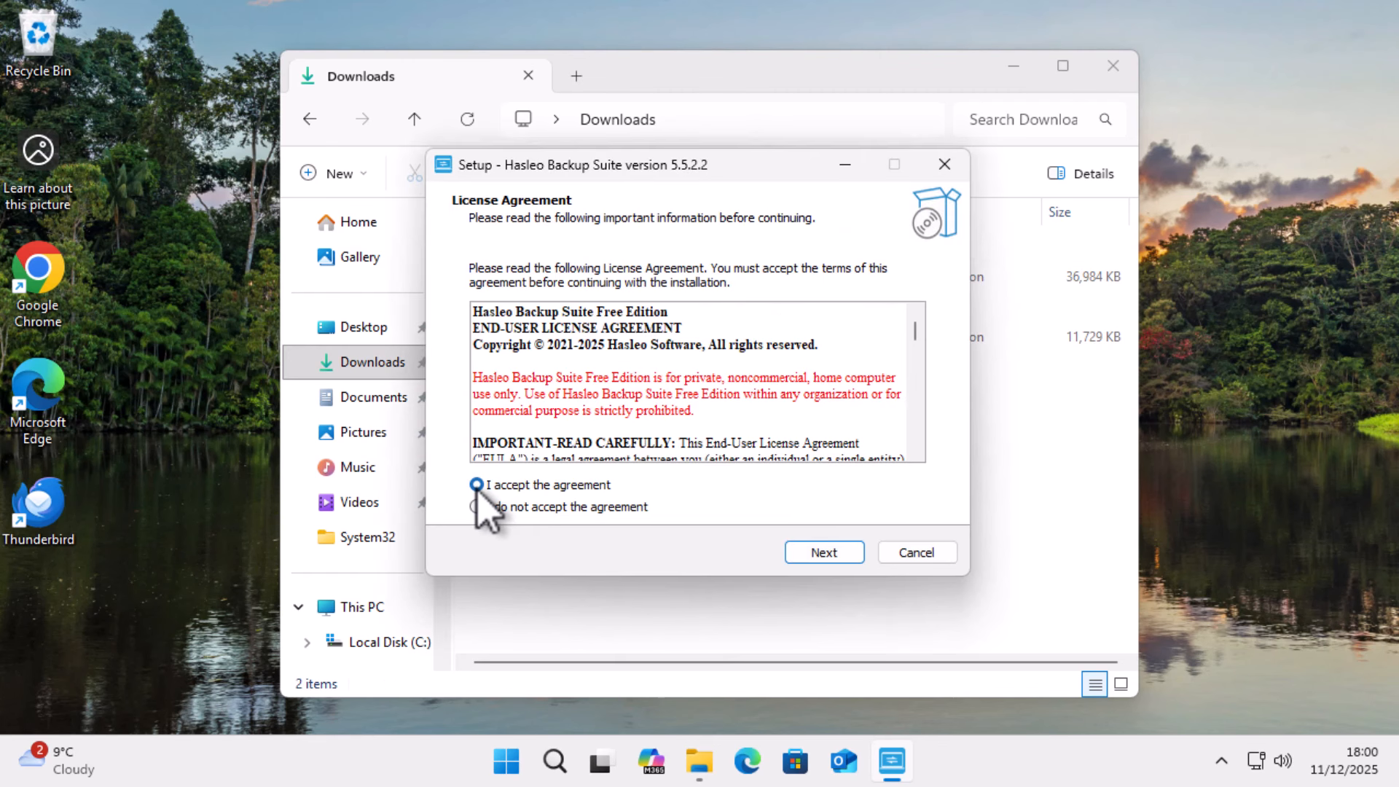
{"action": "left_click", "coordinate": [825, 552]}
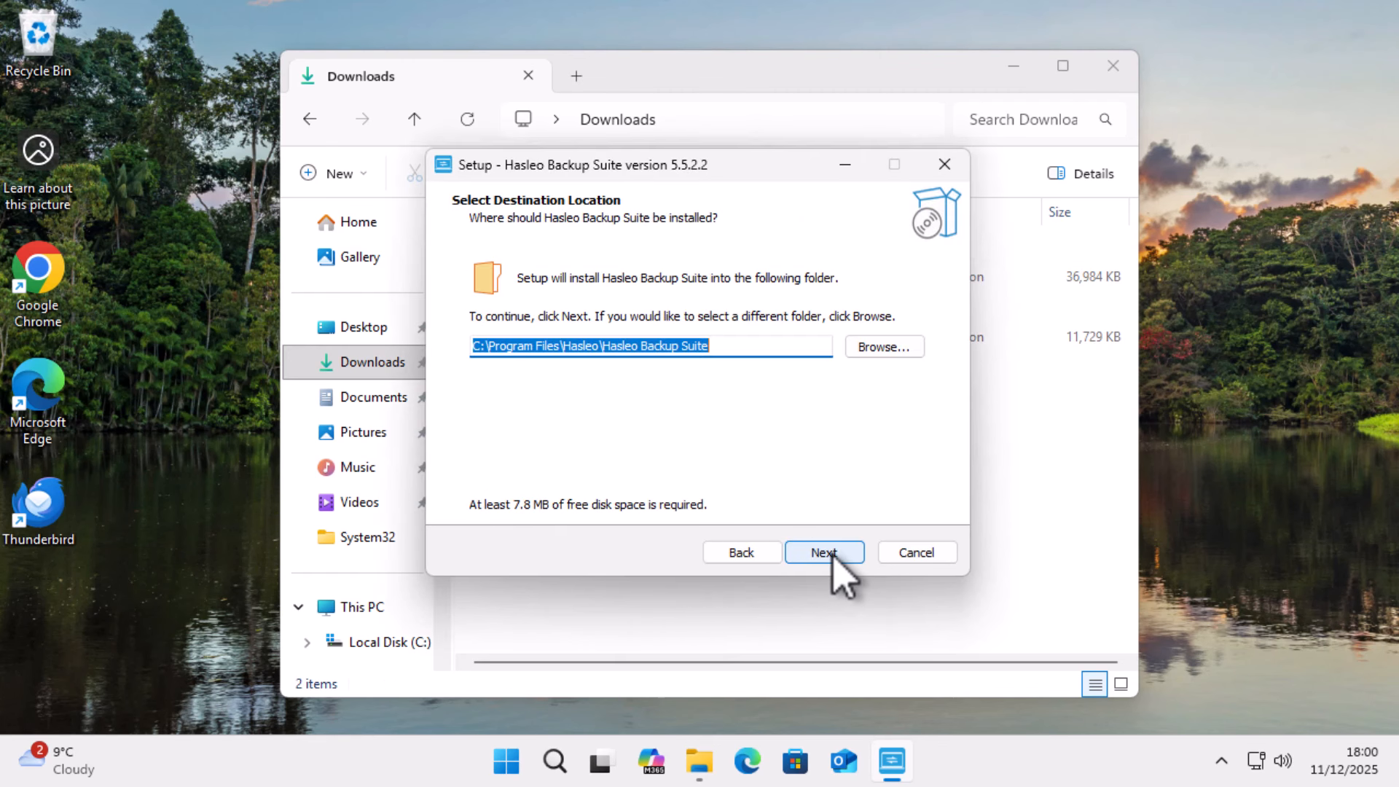
{"action": "left_click", "coordinate": [831, 558]}
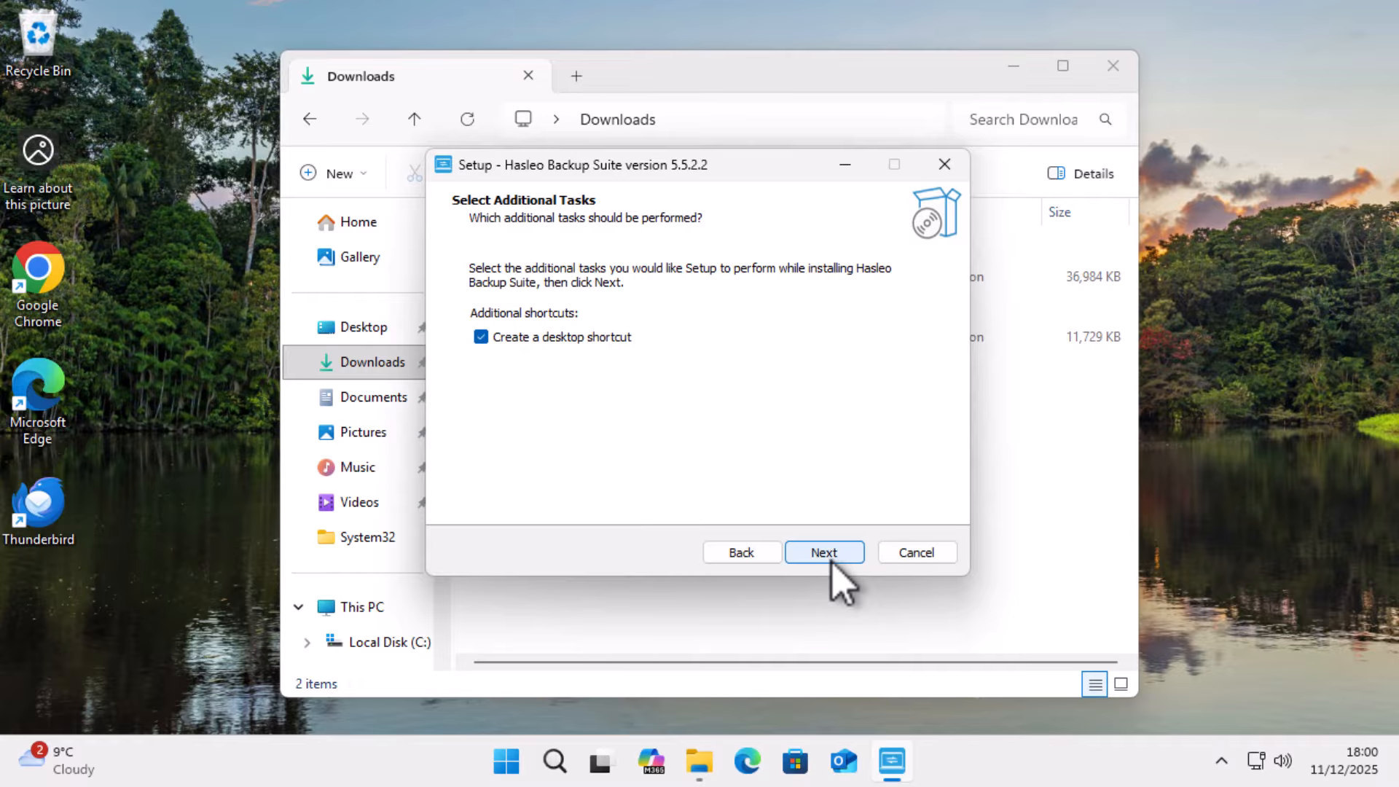
{"action": "left_click", "coordinate": [830, 557]}
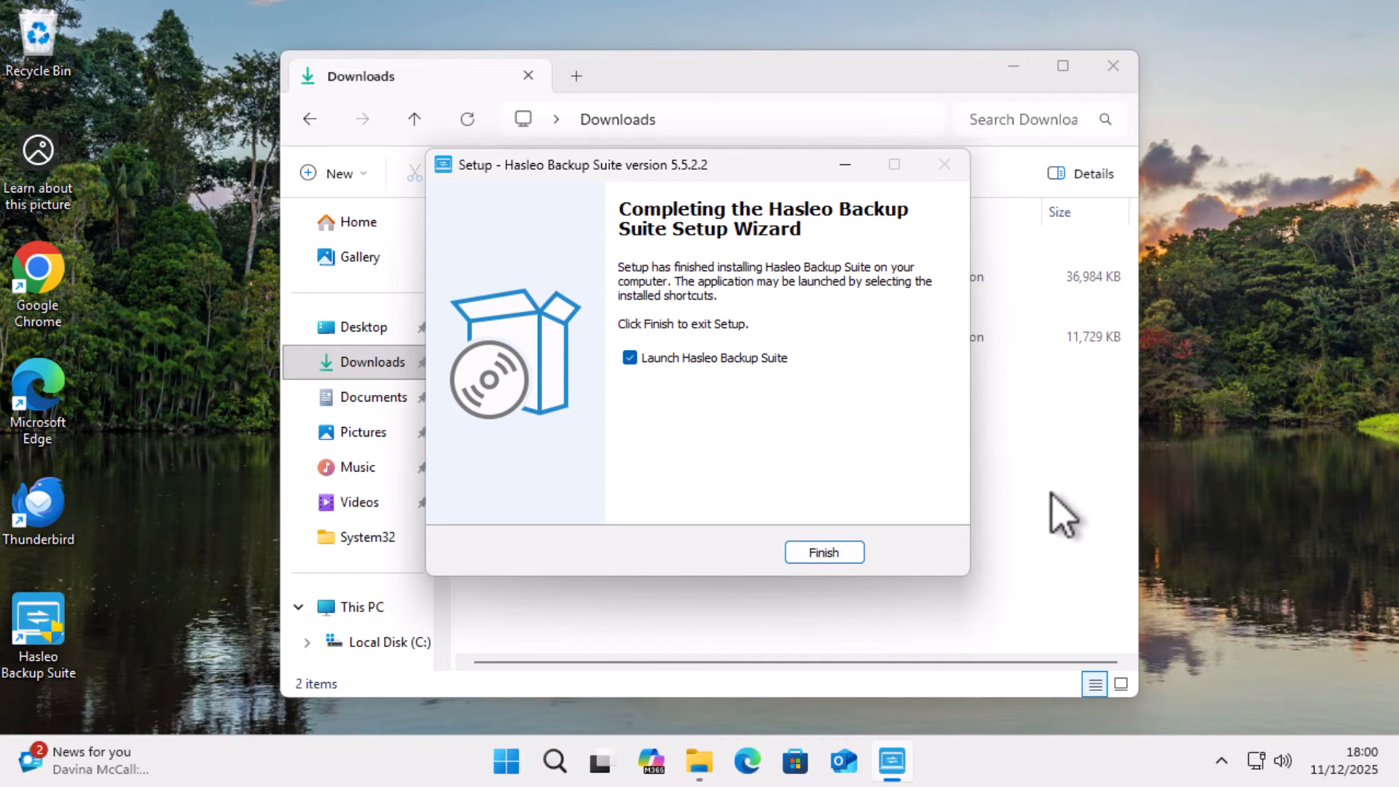
{"action": "left_click", "coordinate": [831, 557]}
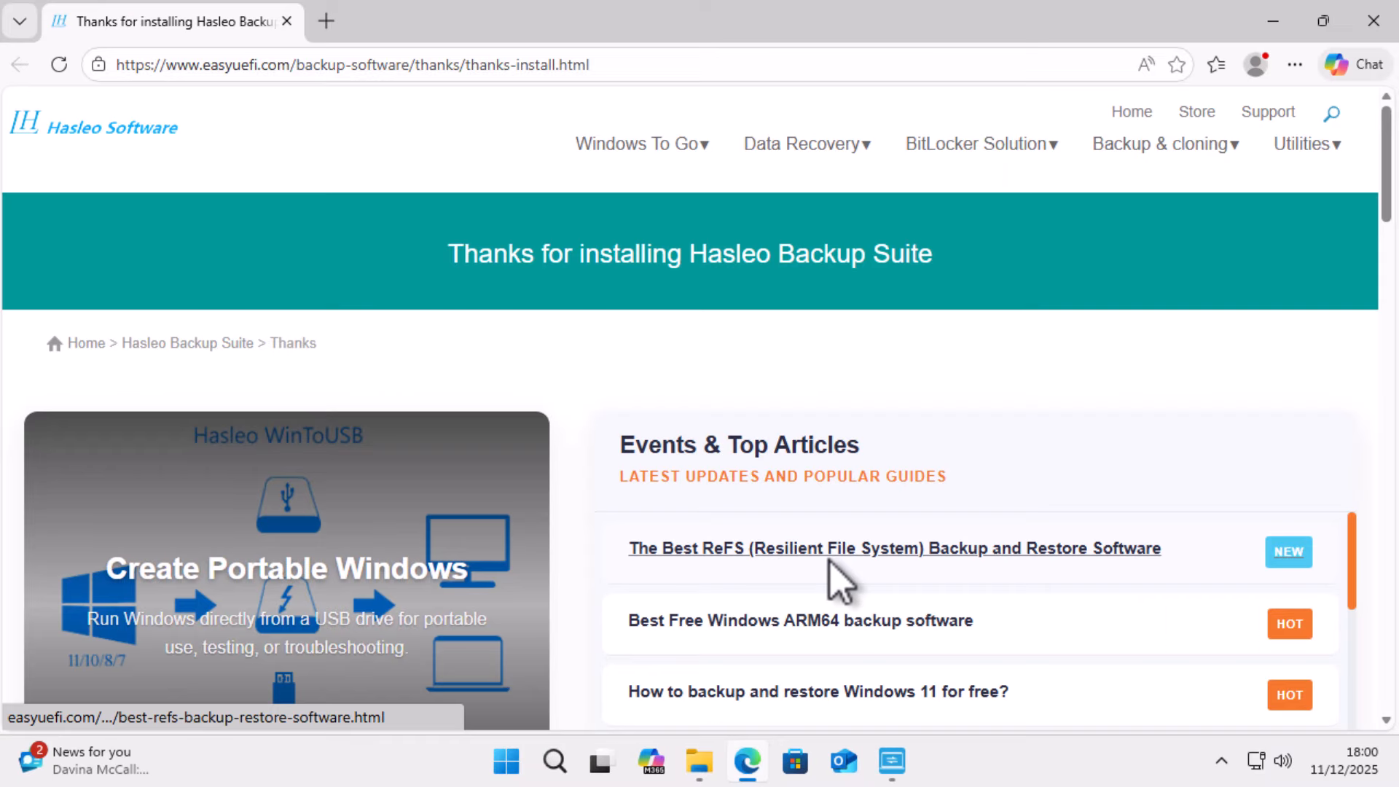
{"action": "left_click", "coordinate": [1374, 21]}
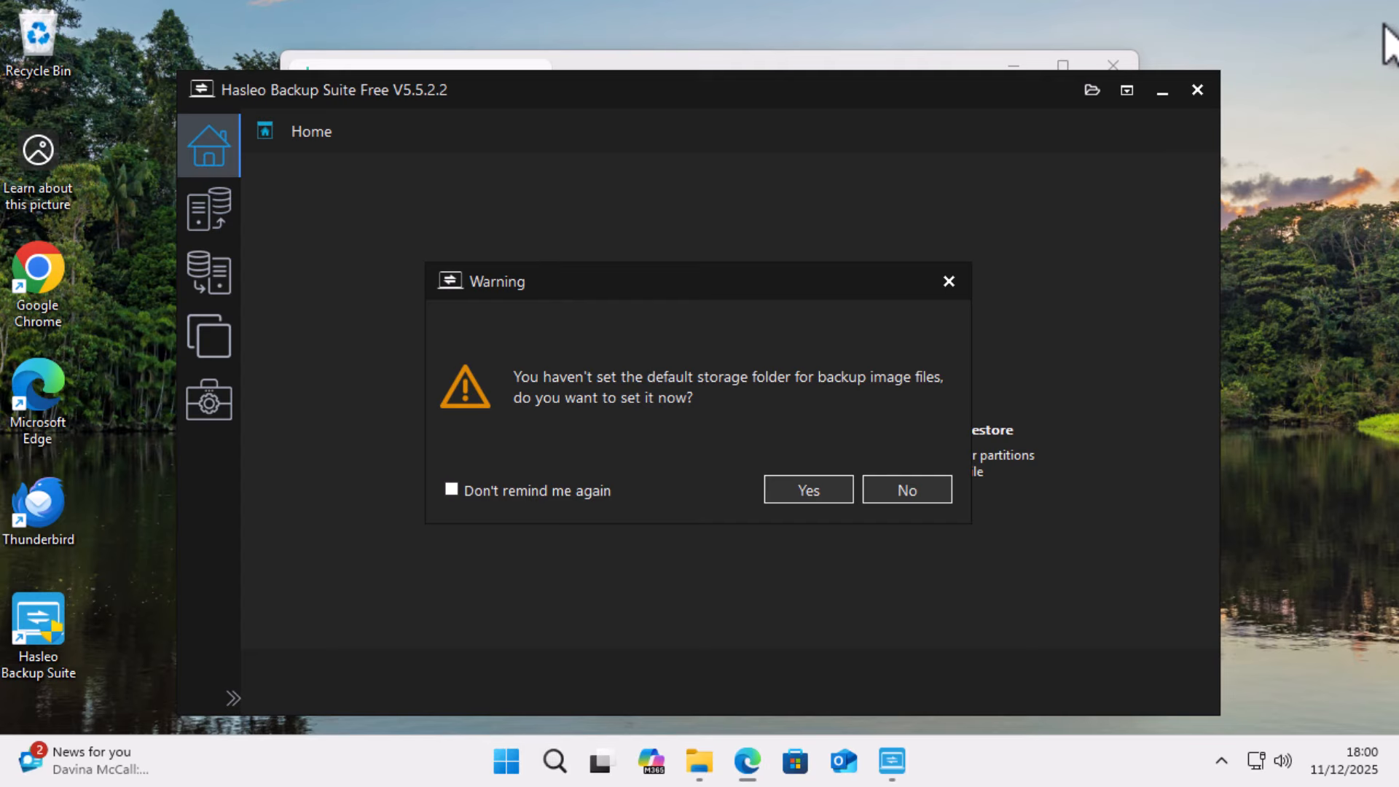
- Create a folder named Hasleo on Local Disk (U:) and set it as the default storage folder for backup image files
{"action": "left_click", "coordinate": [835, 493]}
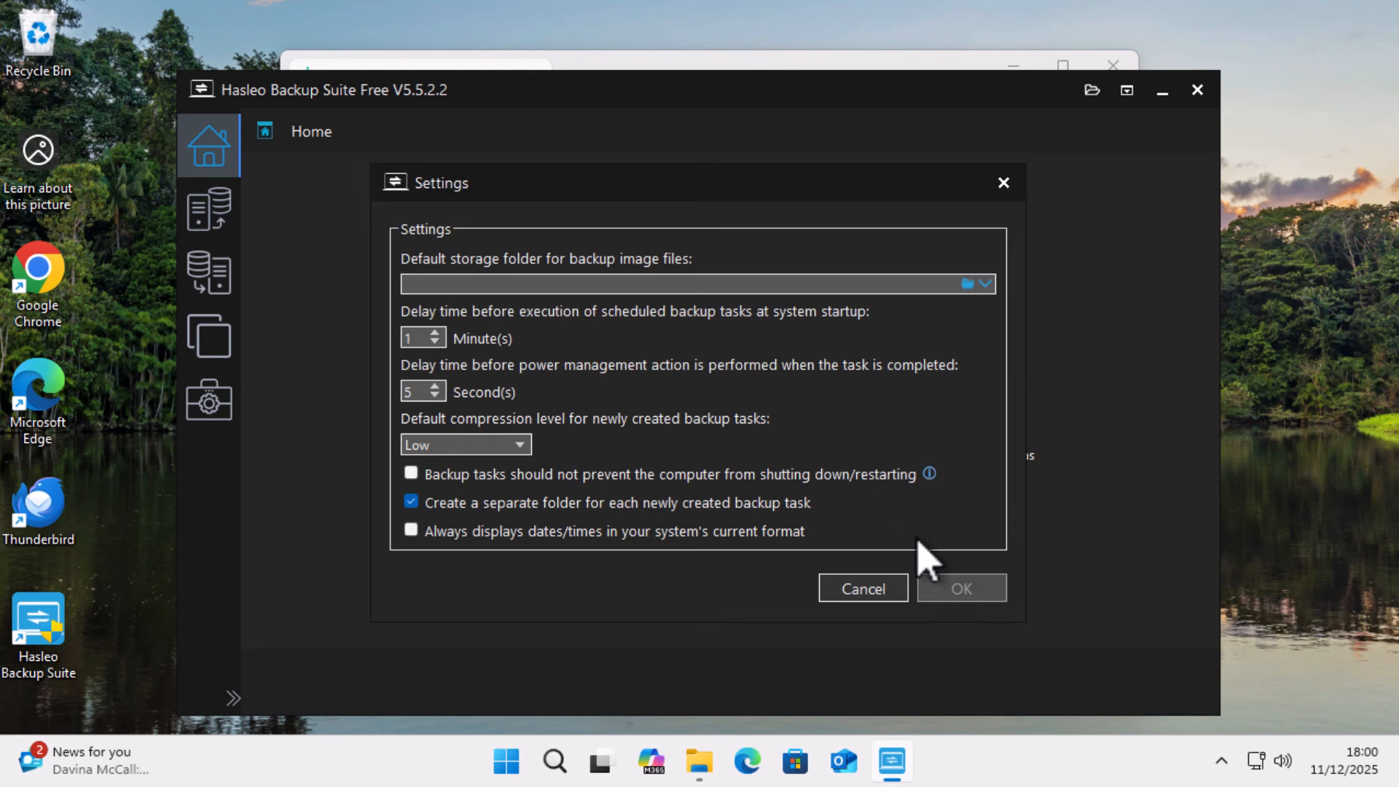
{"action": "left_click", "coordinate": [968, 284]}
{"action": "scroll", "coordinate": [554, 496], "scroll_direction": "down", "scroll_amount": 2}
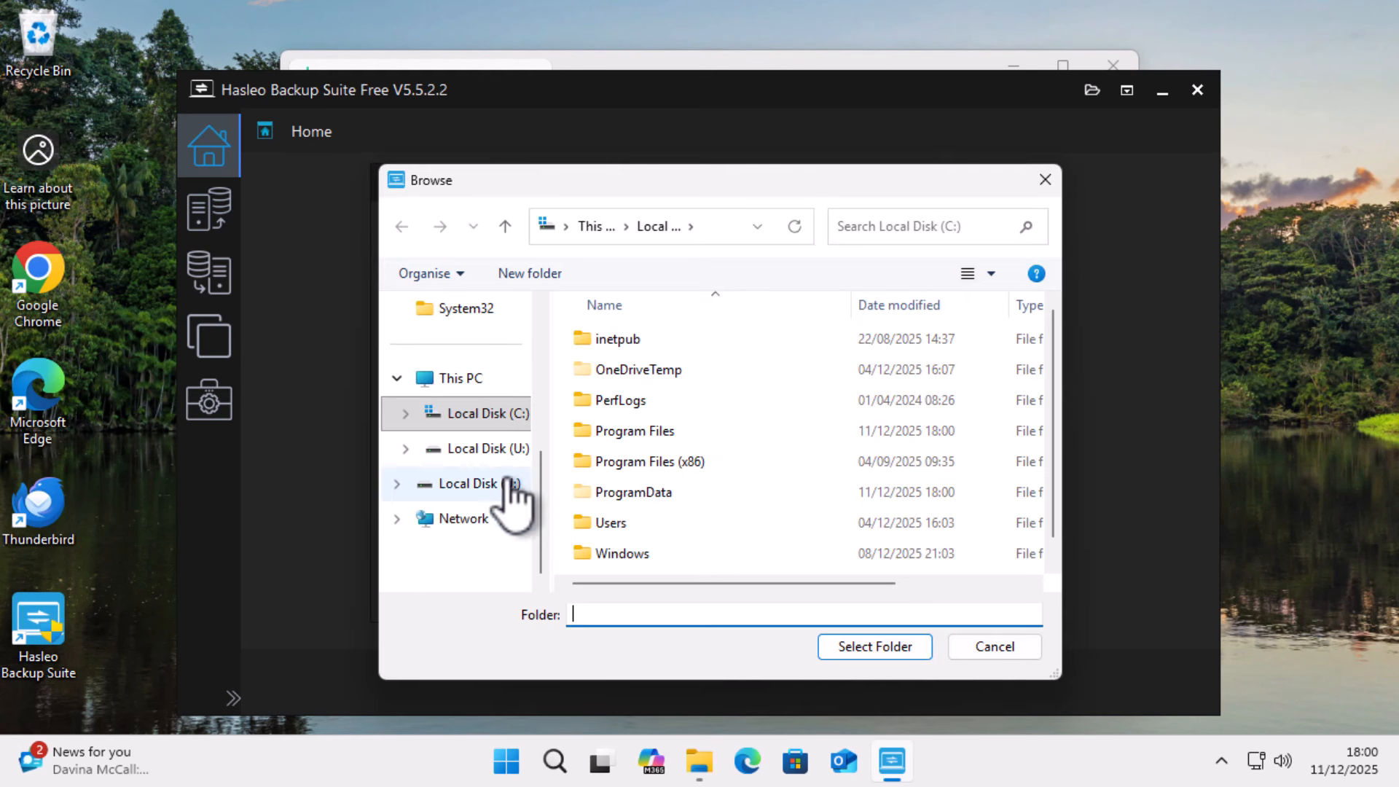
{"action": "left_click", "coordinate": [488, 449]}
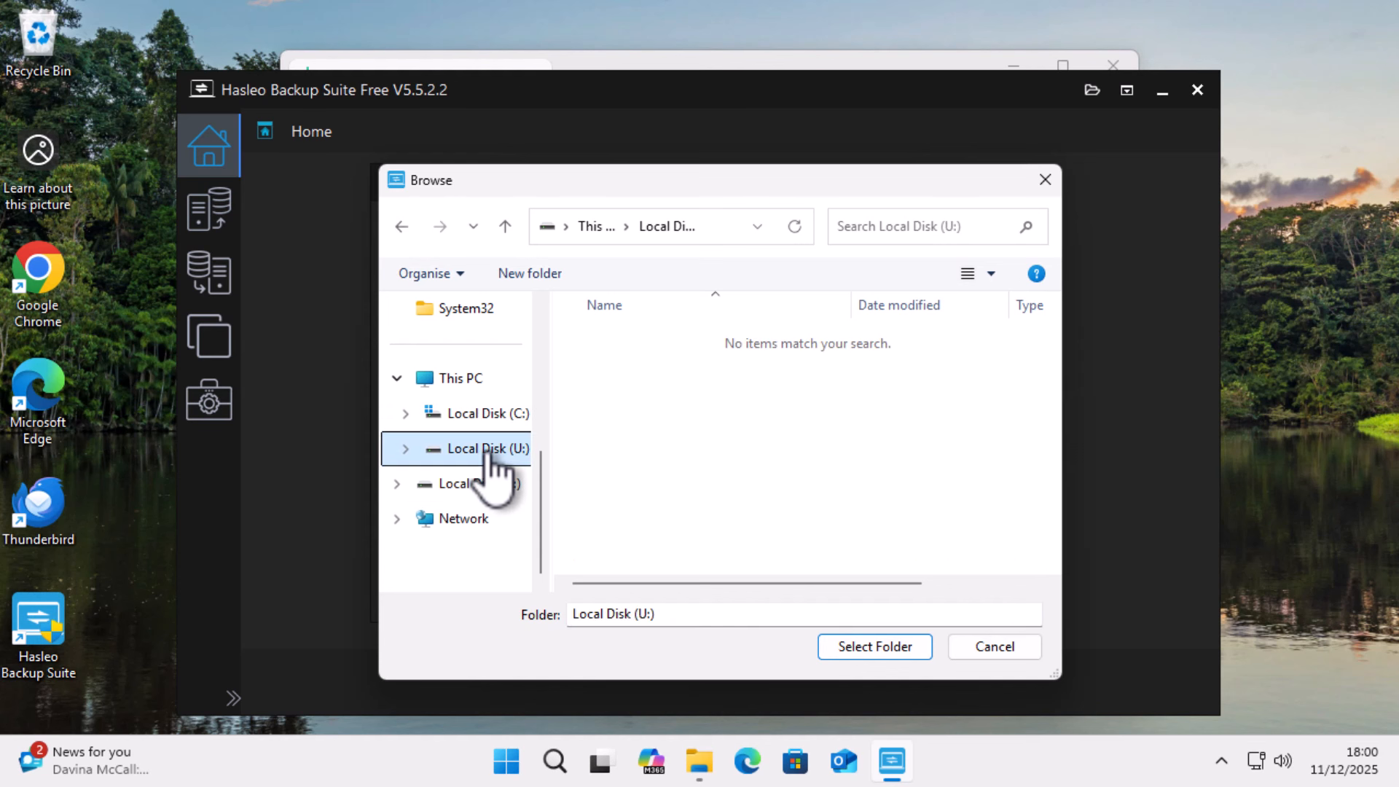
{"action": "left_click", "coordinate": [539, 275]}
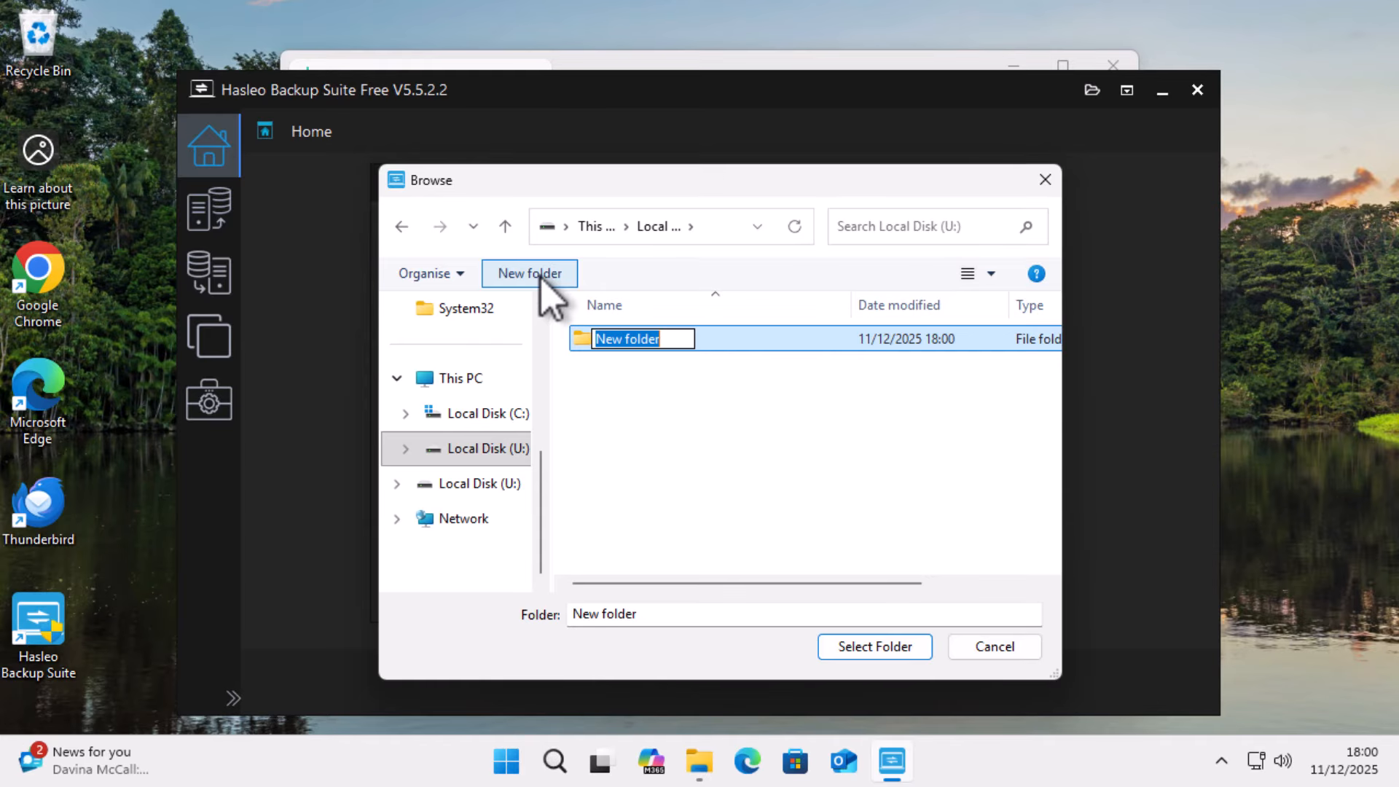
{"action": "type", "text": "Hasleo"}
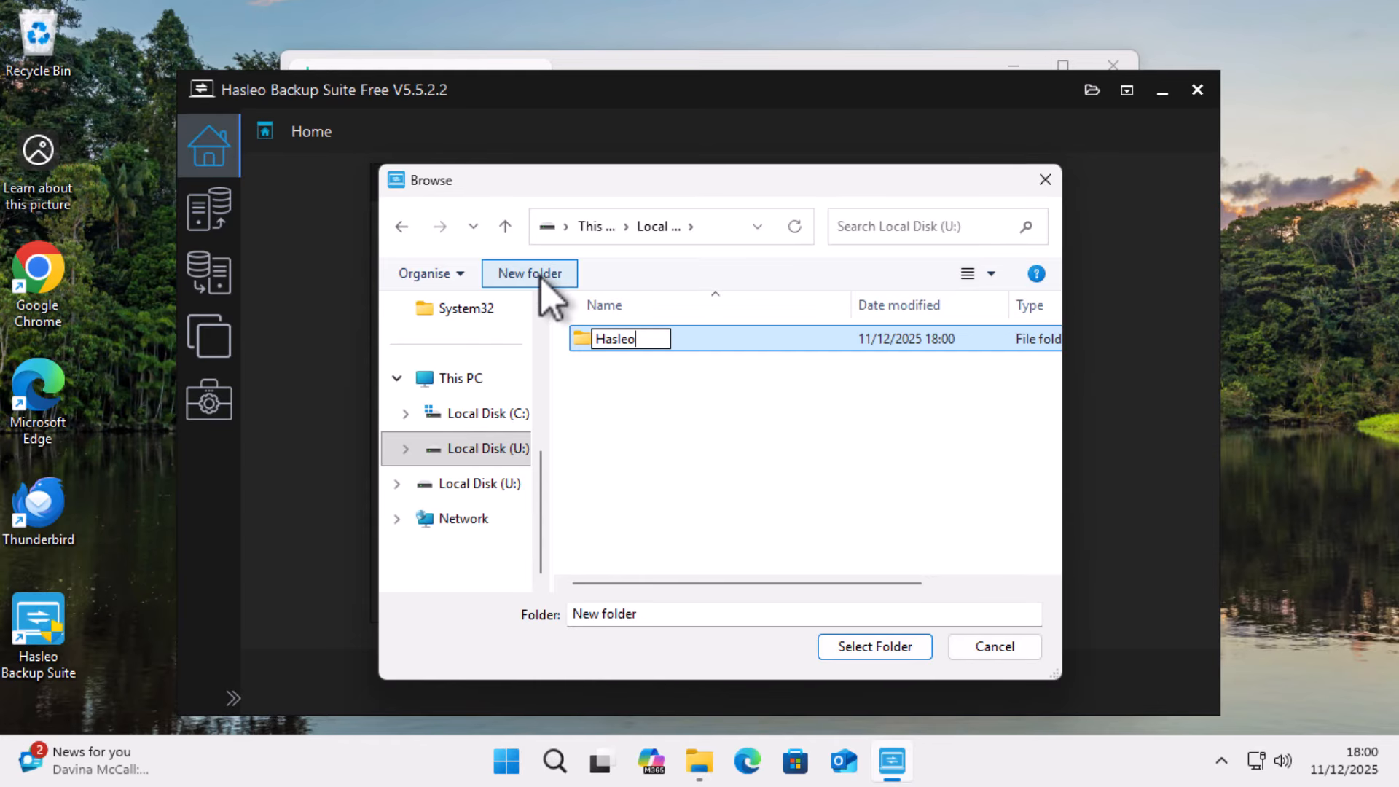
{"action": "left_click", "coordinate": [870, 661]}
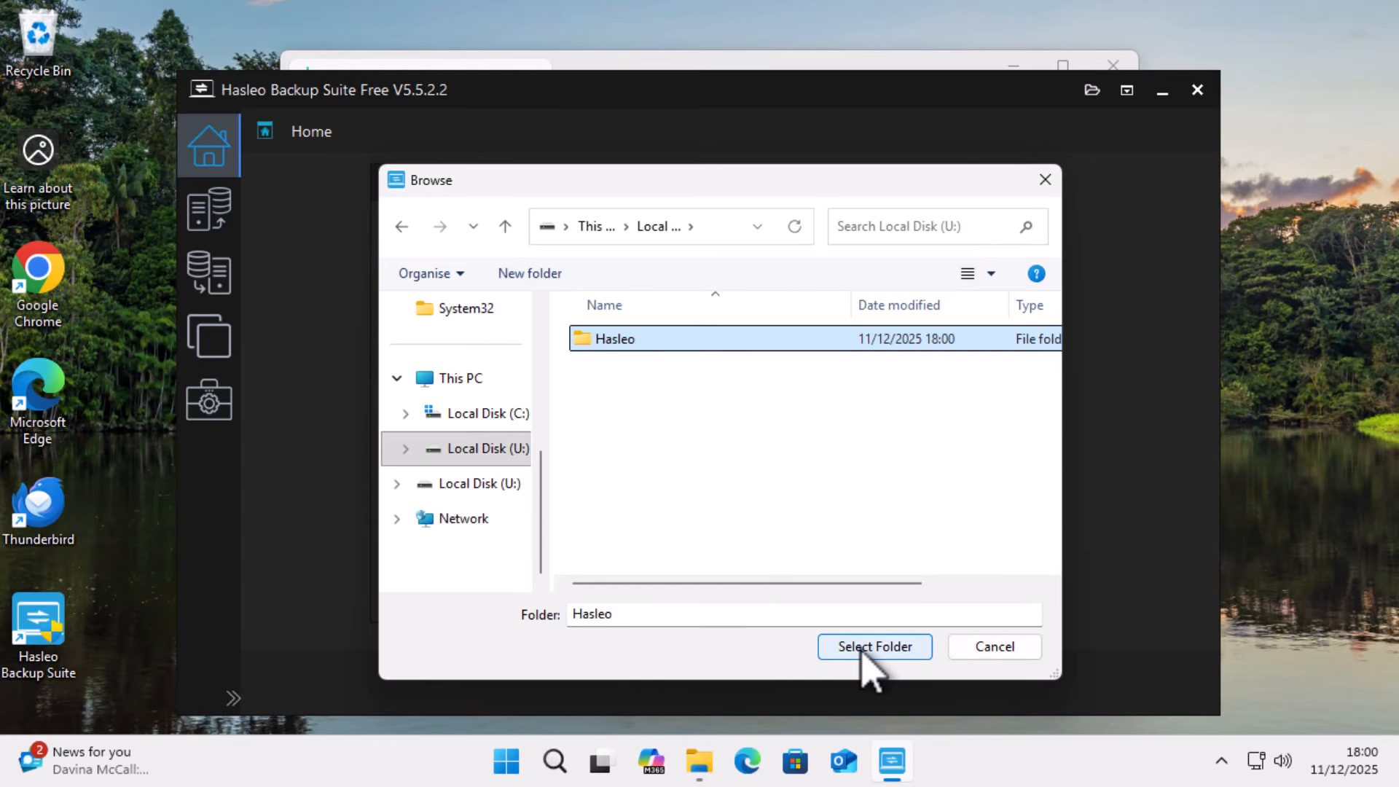
{"action": "left_click", "coordinate": [1020, 647]}
{"action": "left_click", "coordinate": [977, 583]}
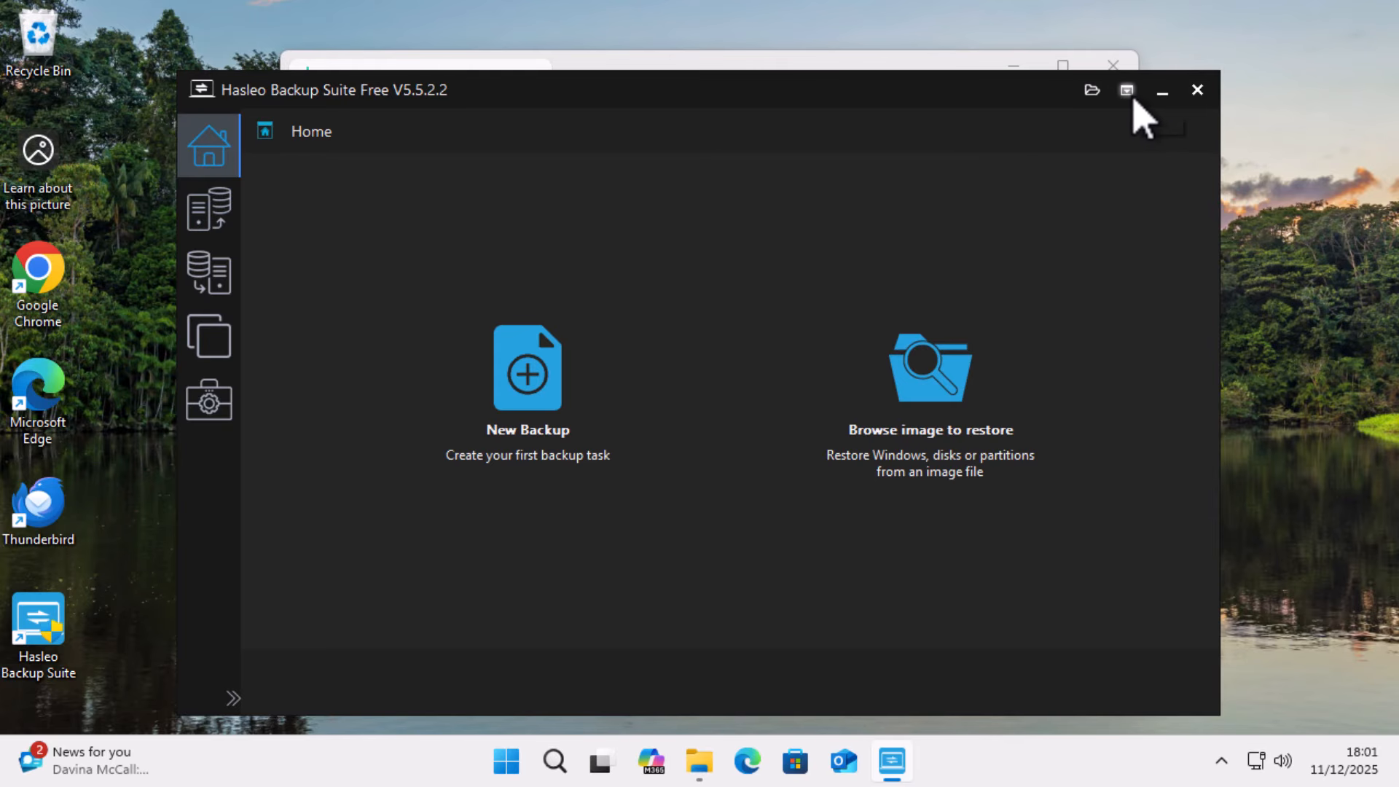
- Check for program updates and turn on automatic checking for new versions
{"action": "left_click", "coordinate": [1132, 99]}
{"action": "left_click", "coordinate": [1203, 249]}
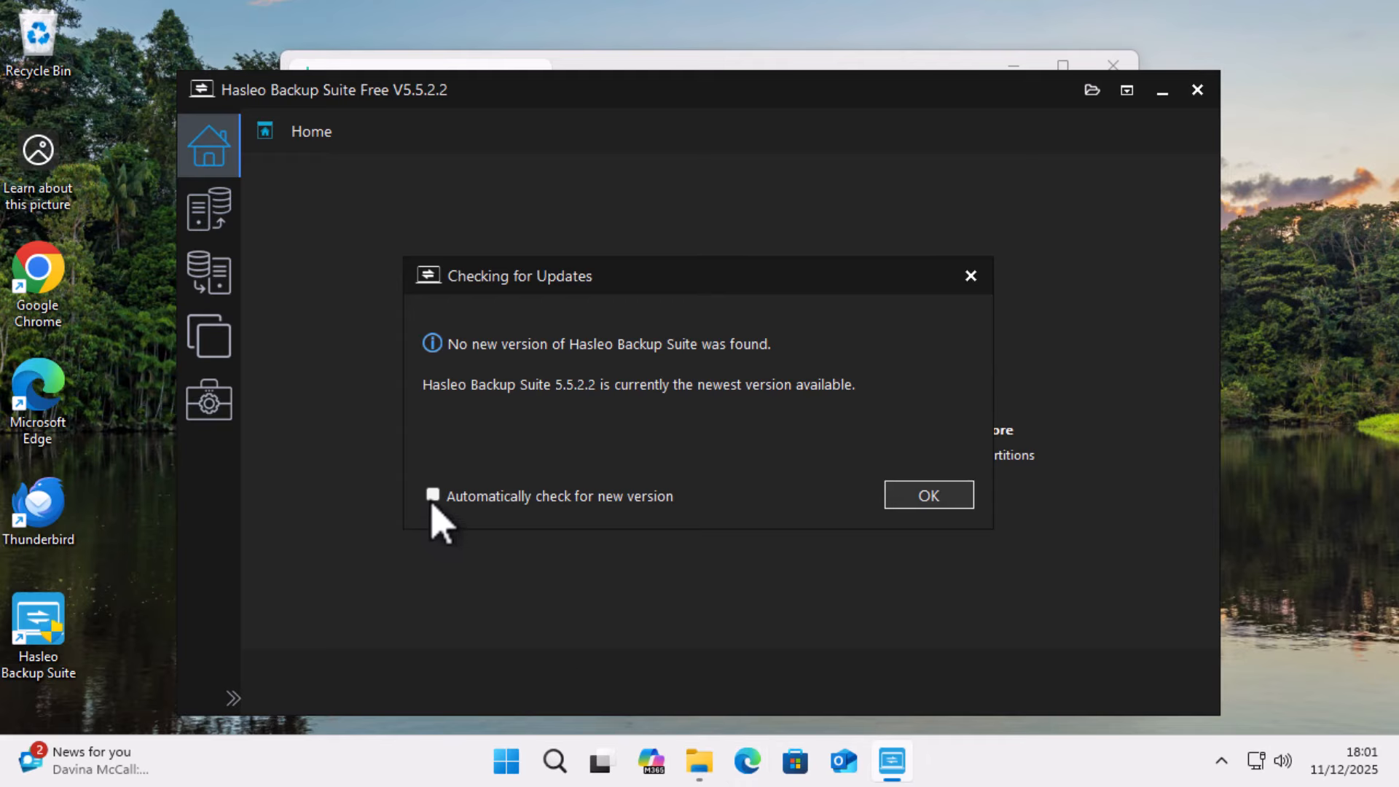
{"action": "left_click", "coordinate": [432, 497]}
{"action": "left_click", "coordinate": [930, 502]}
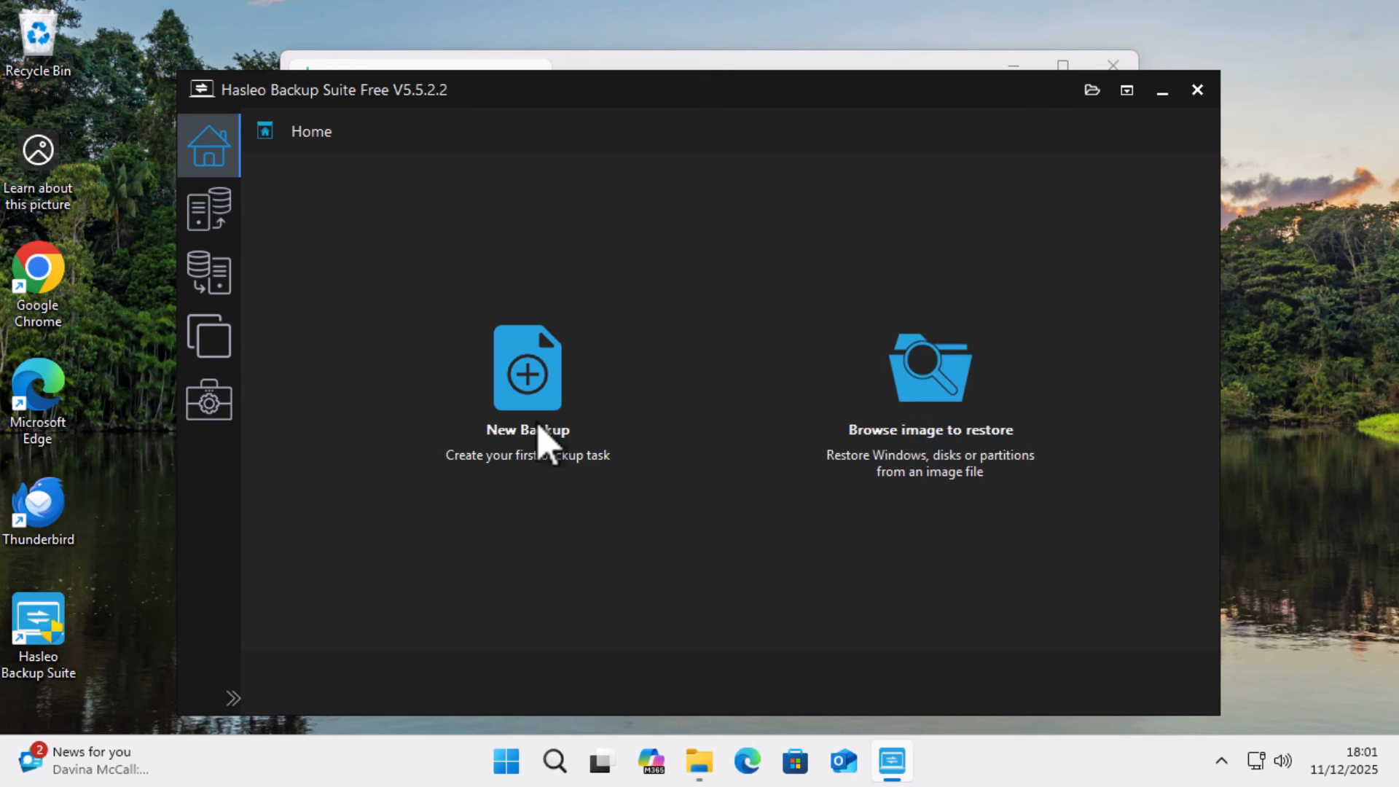
- Start a new System Backup task and change the default behavior of the "Backup" button in its advanced backup options
{"action": "left_click", "coordinate": [532, 399]}
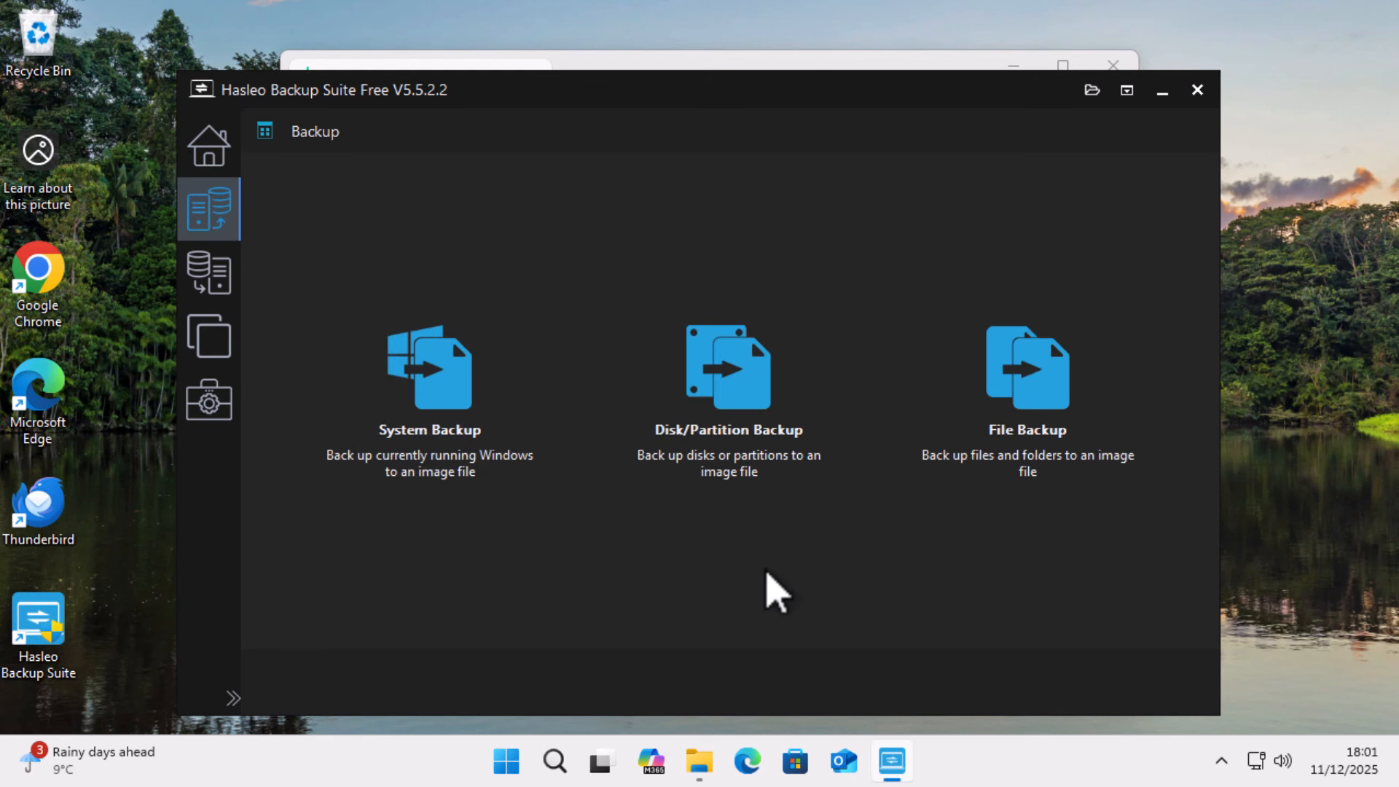
{"action": "left_click", "coordinate": [464, 415]}
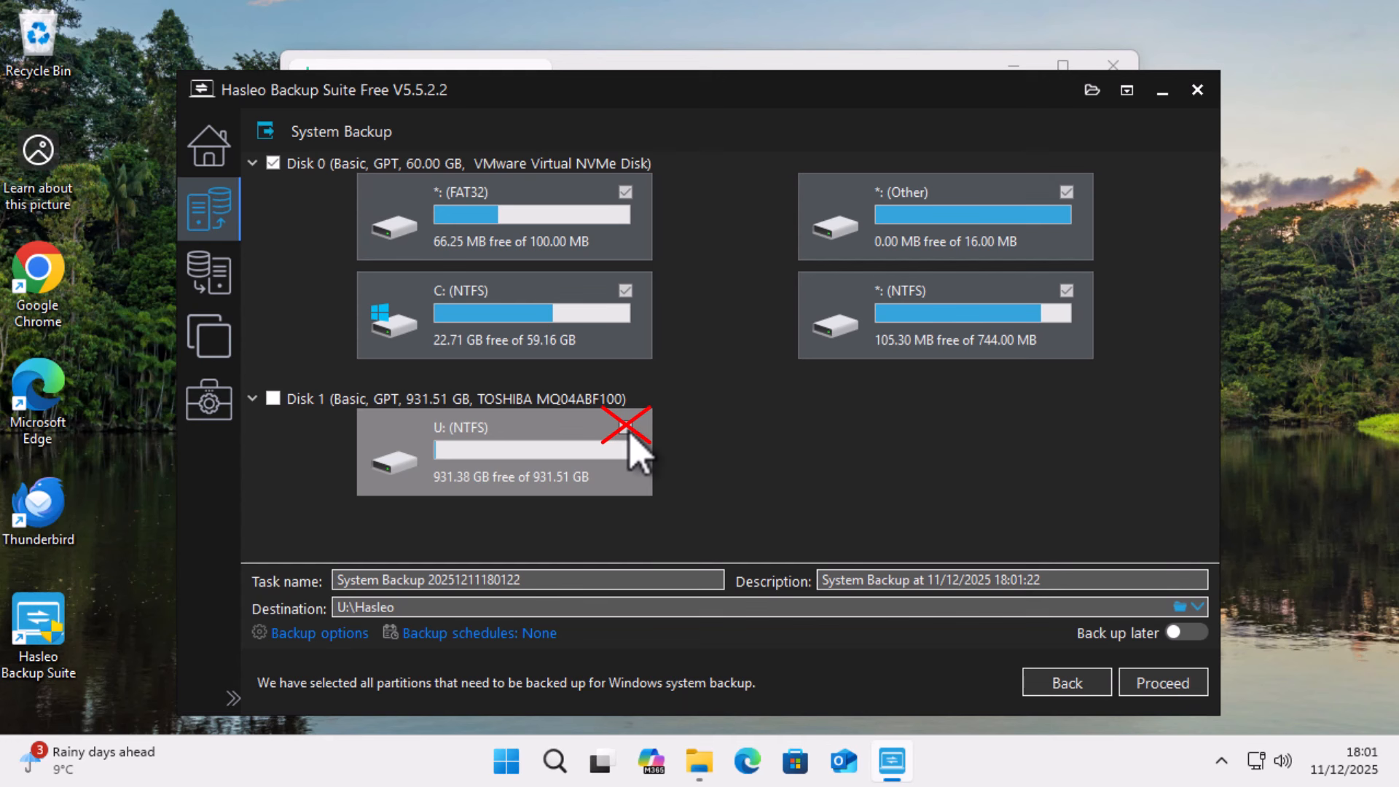
{"action": "left_click", "coordinate": [311, 635]}
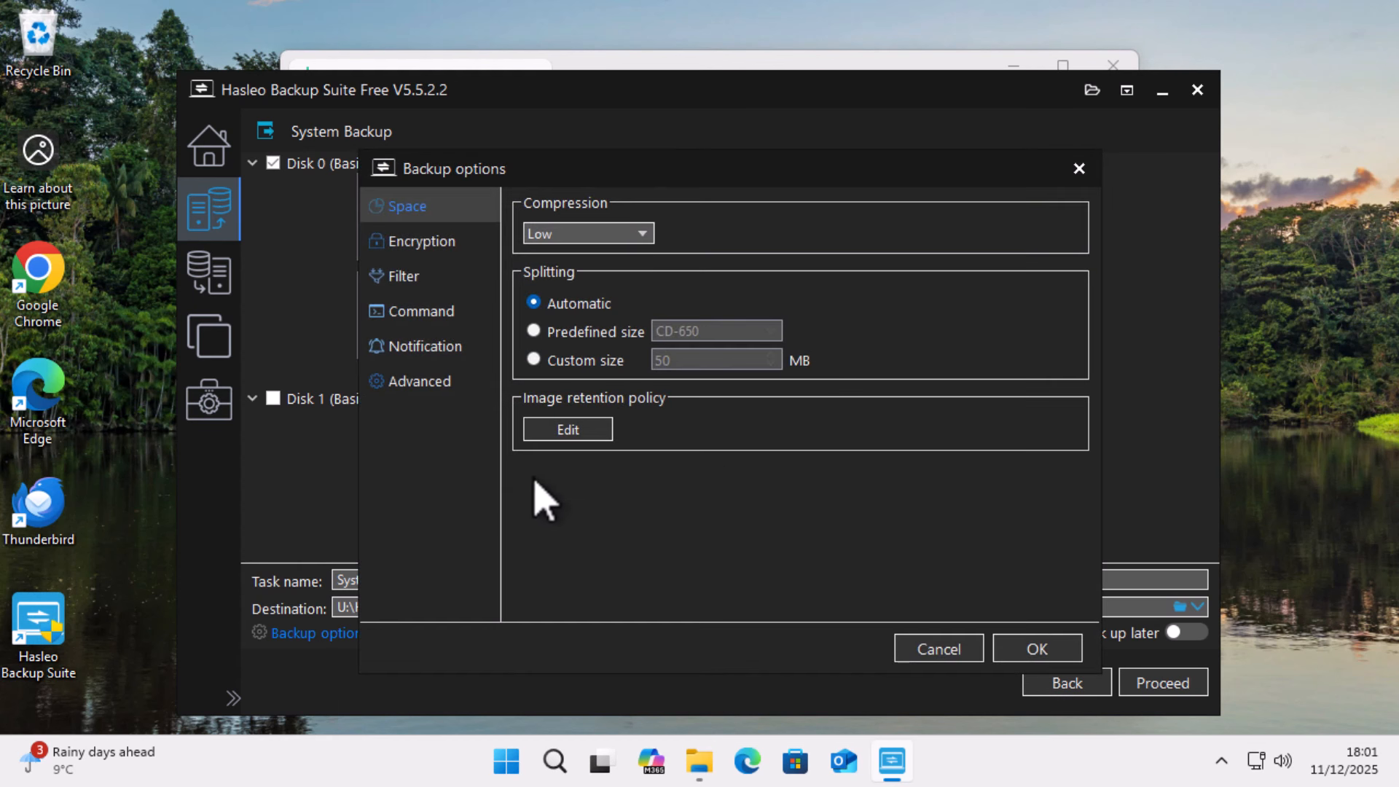
{"action": "left_click", "coordinate": [412, 382]}
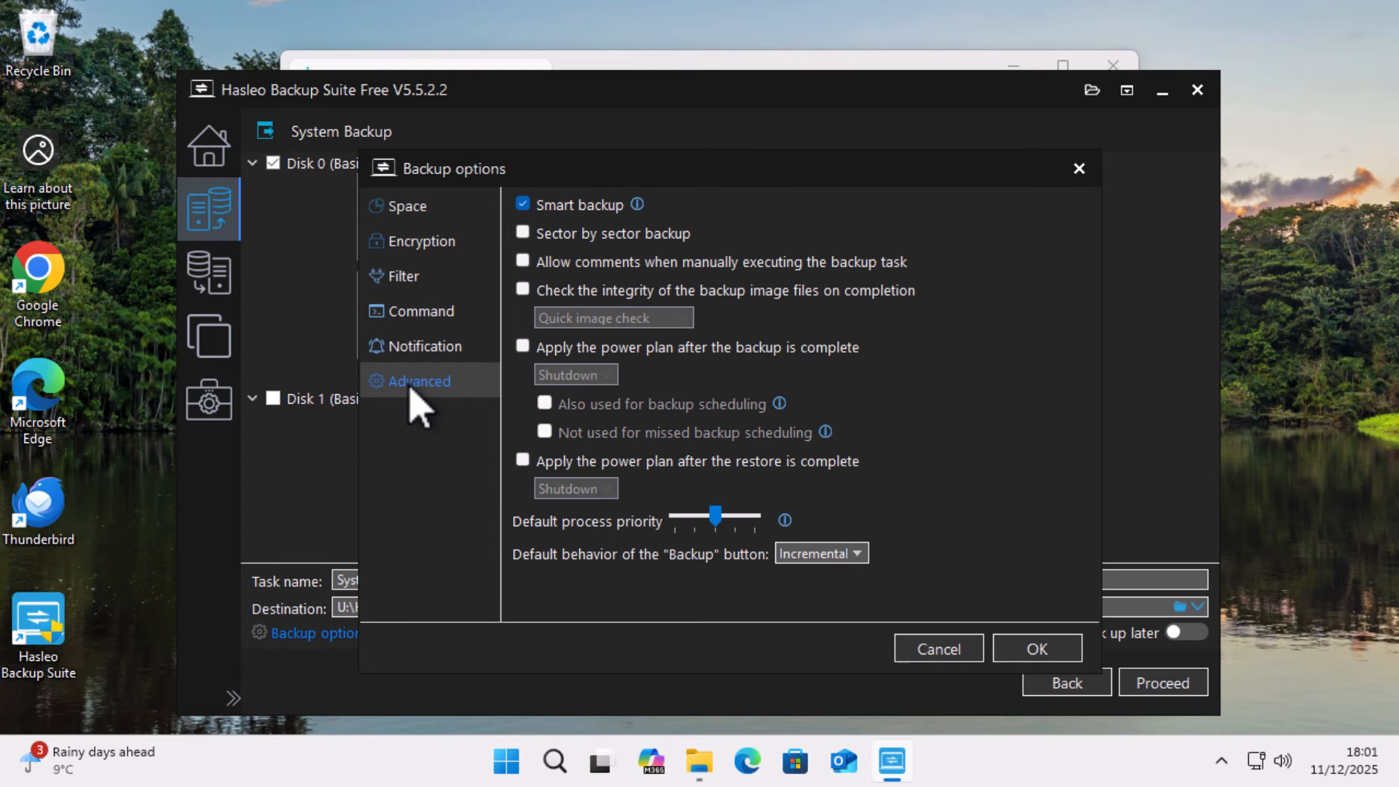
{"action": "left_click", "coordinate": [858, 555]}
{"action": "left_click", "coordinate": [828, 576]}
{"action": "left_click", "coordinate": [1038, 650]}
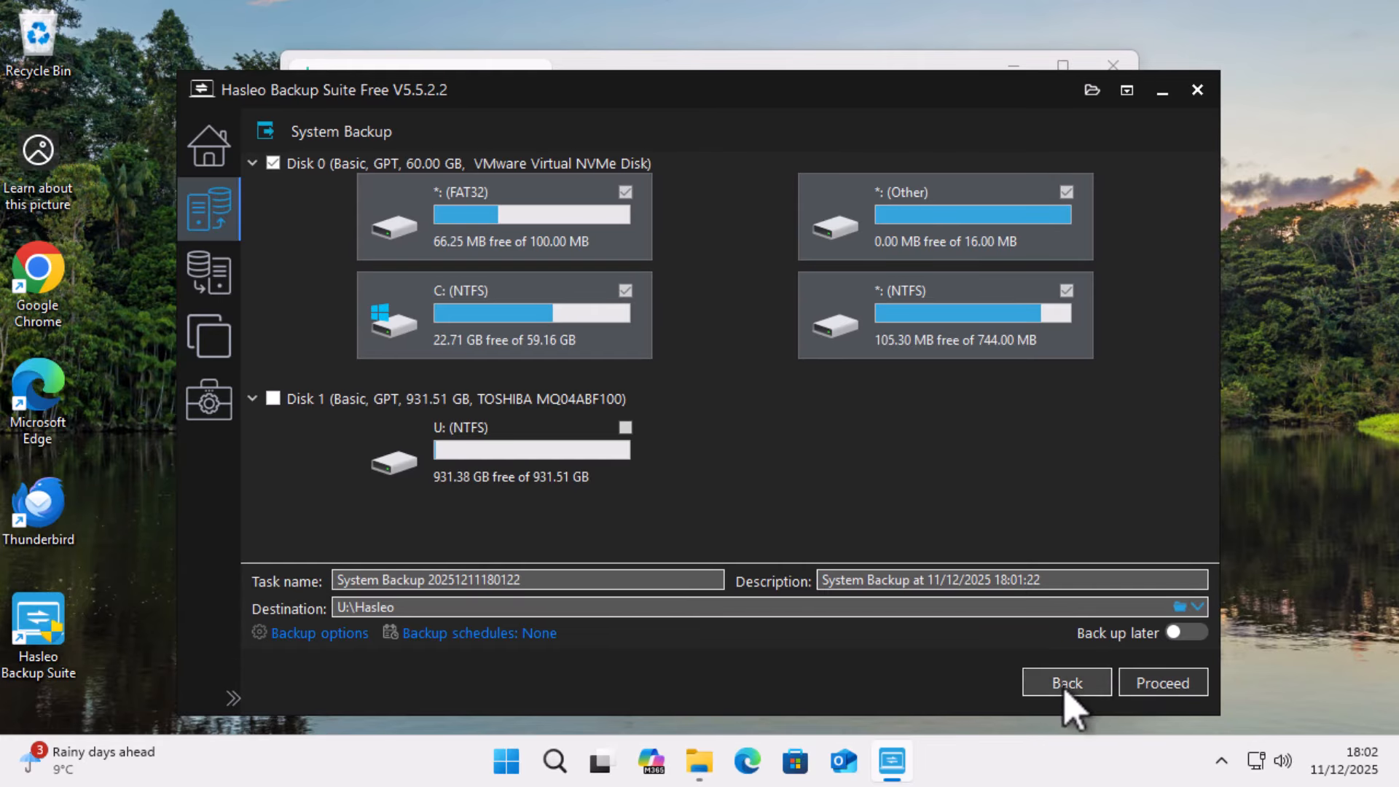
- Set the backup schedules' image retention policy to keep 2 full backups, without always retaining the first backup
{"action": "left_click", "coordinate": [466, 634]}
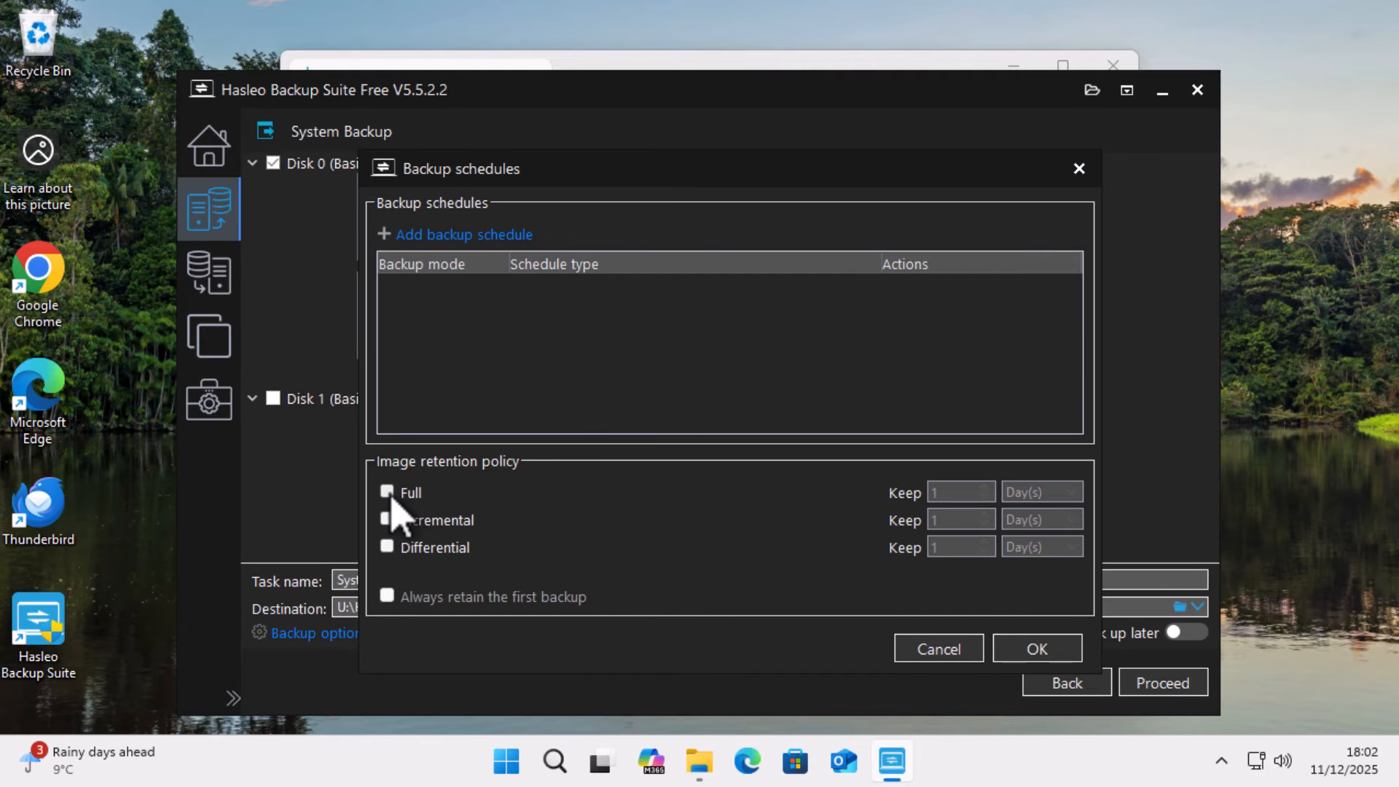
{"action": "left_click", "coordinate": [399, 493]}
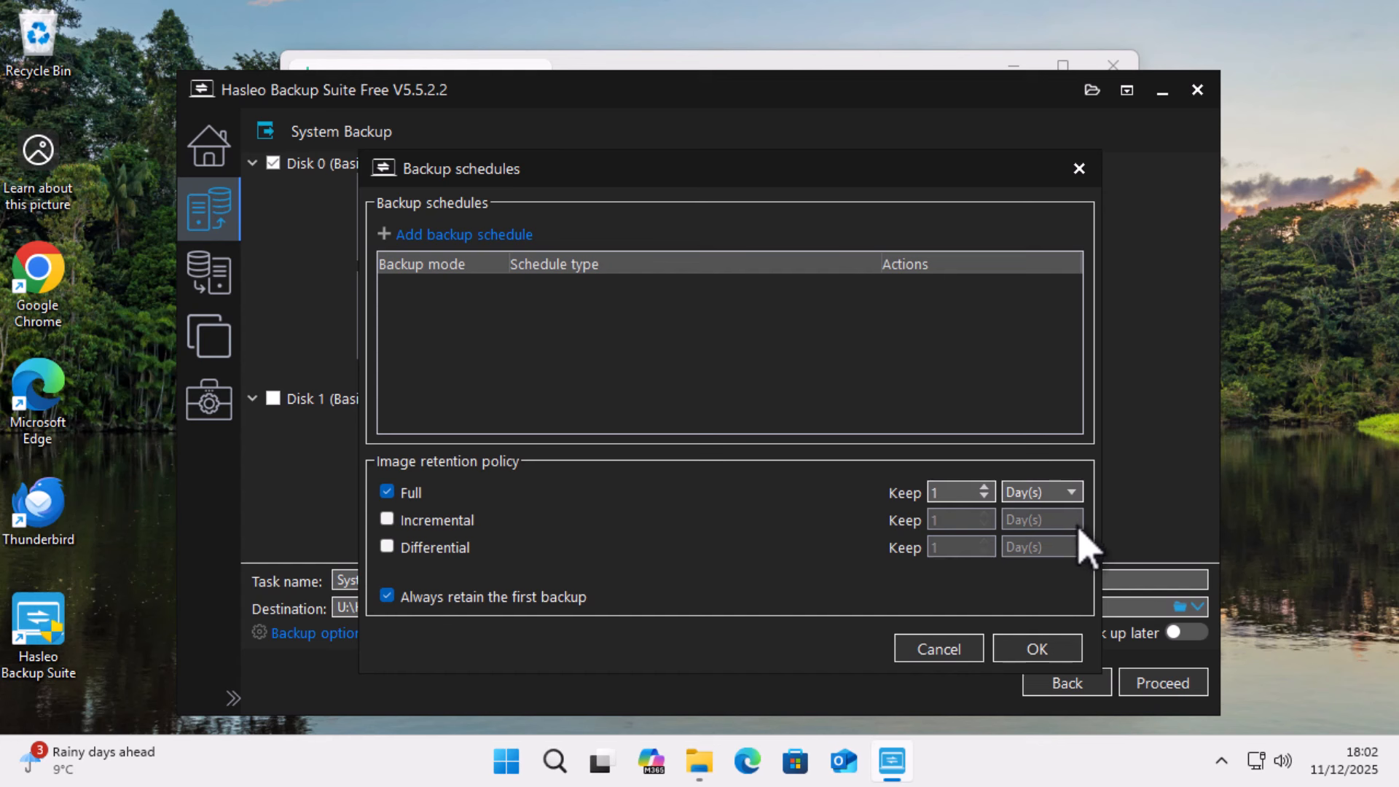
{"action": "left_click", "coordinate": [1071, 493]}
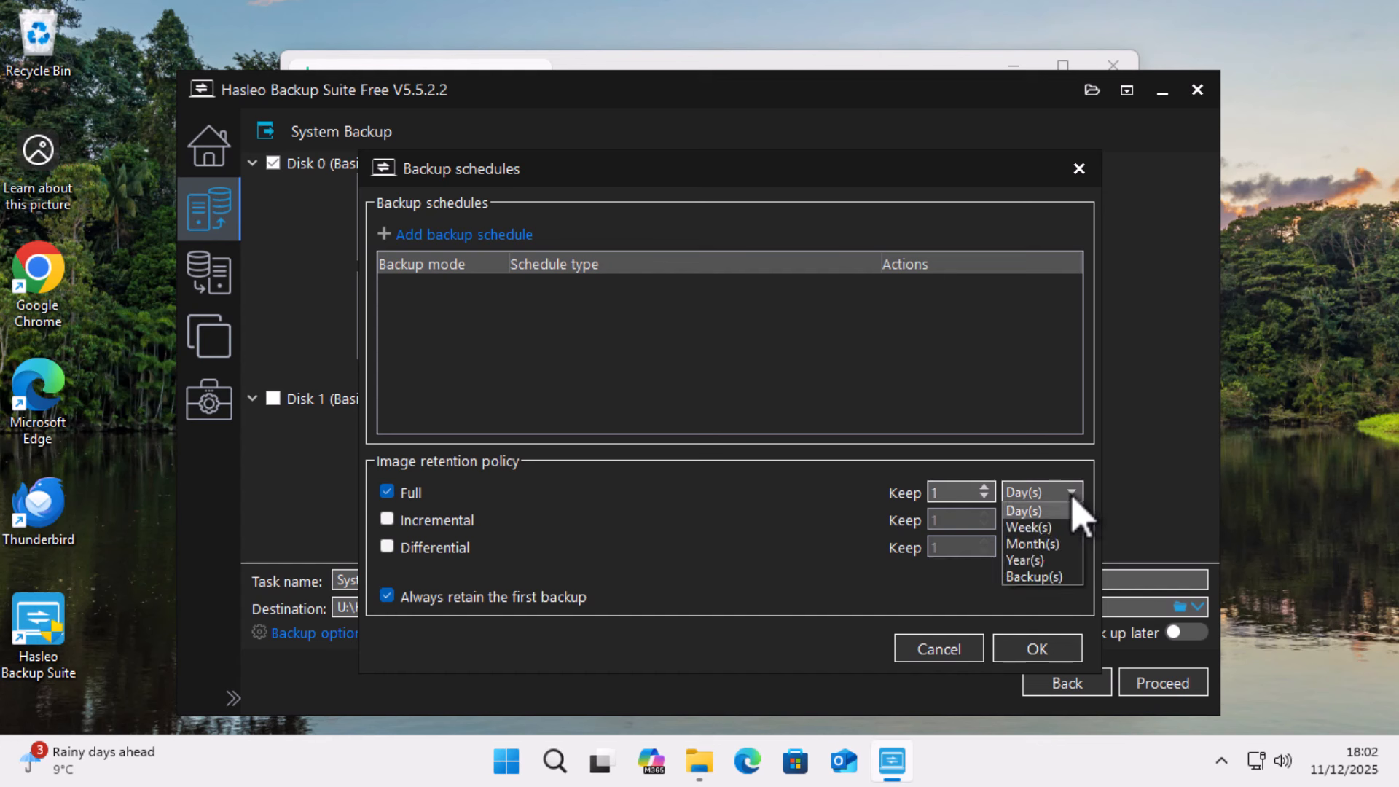
{"action": "left_click", "coordinate": [1062, 577]}
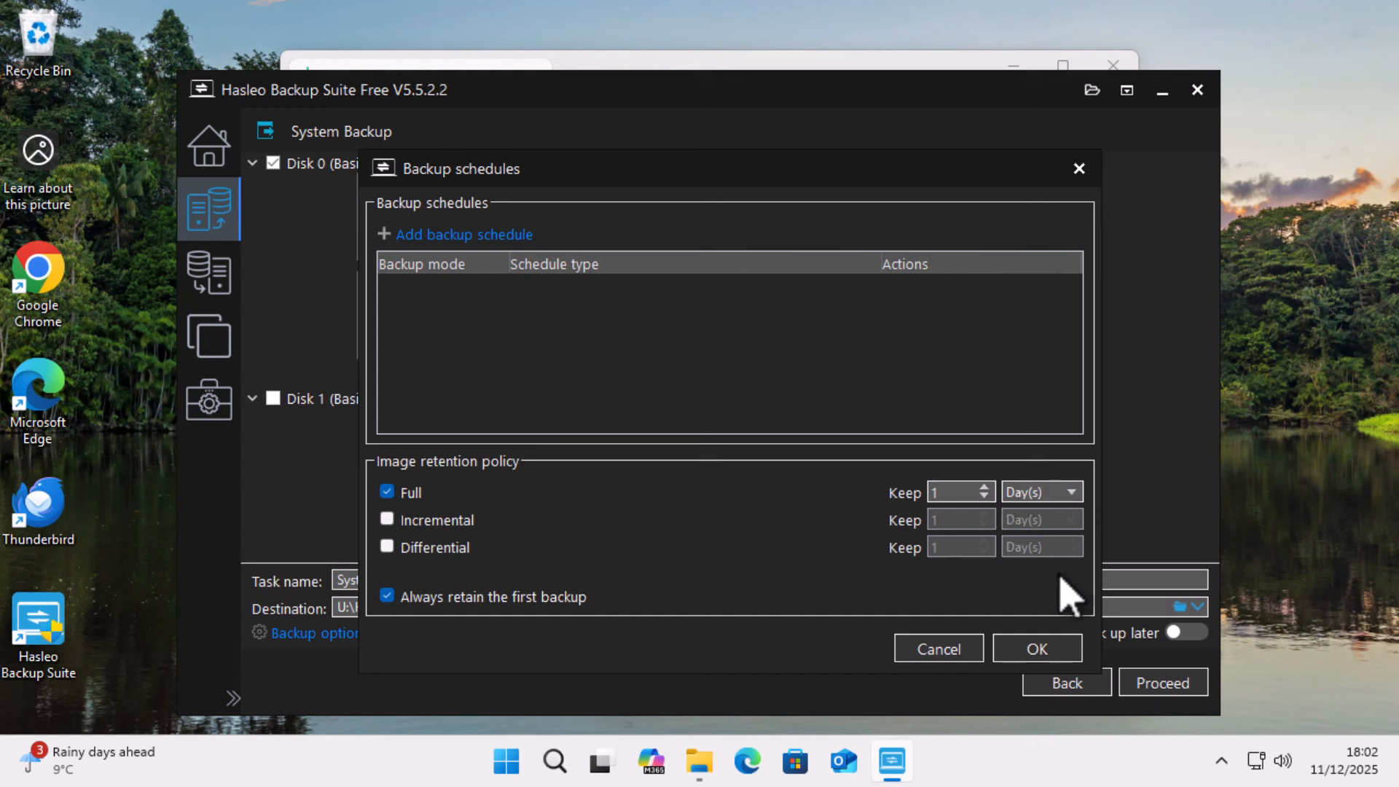
{"action": "left_click", "coordinate": [985, 487]}
{"action": "left_click", "coordinate": [388, 597]}
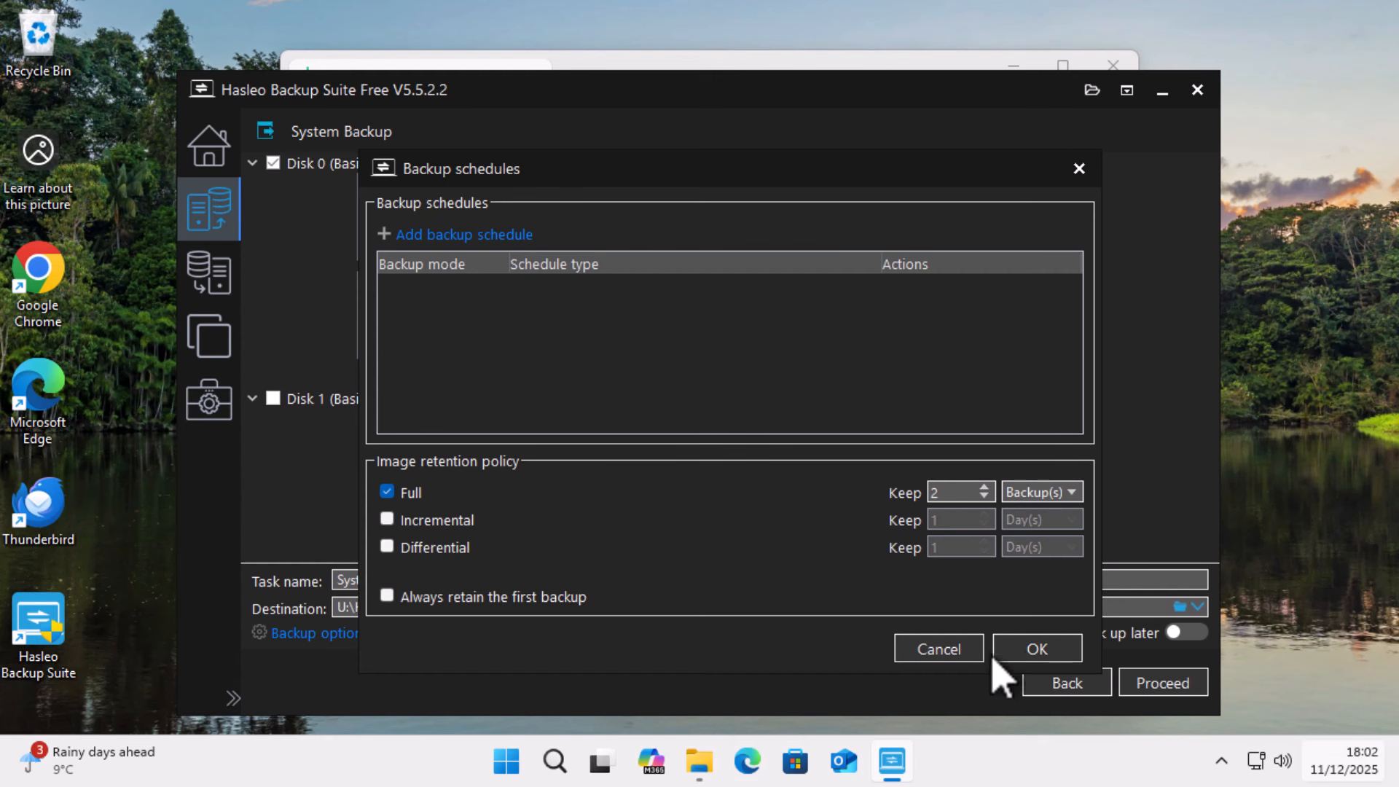
- Confirm the backup schedule settings, run the system backup of Disk 0 to U:\Hasleo, and finish the task
{"action": "left_click", "coordinate": [1048, 656]}
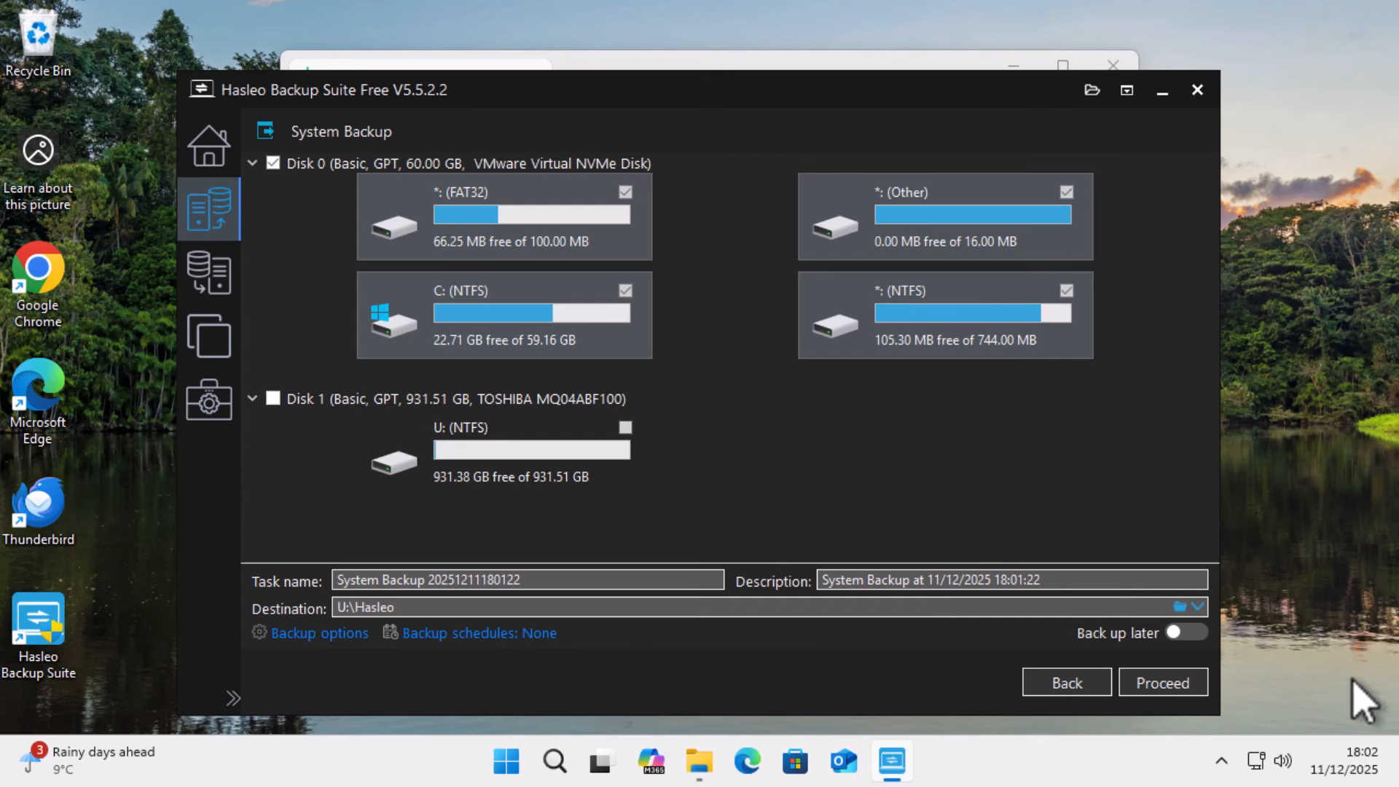
{"action": "left_click", "coordinate": [1159, 686]}
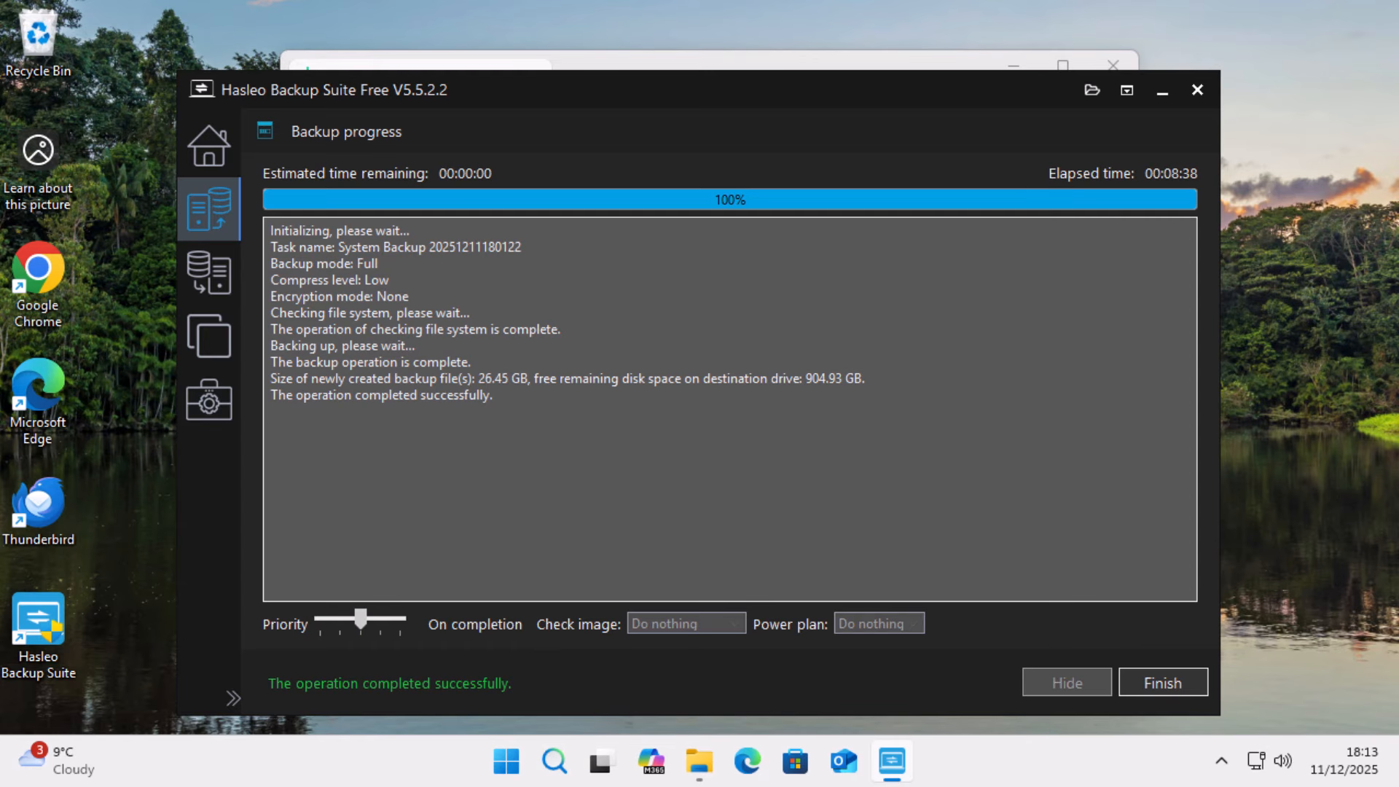
{"action": "left_click", "coordinate": [1165, 684]}
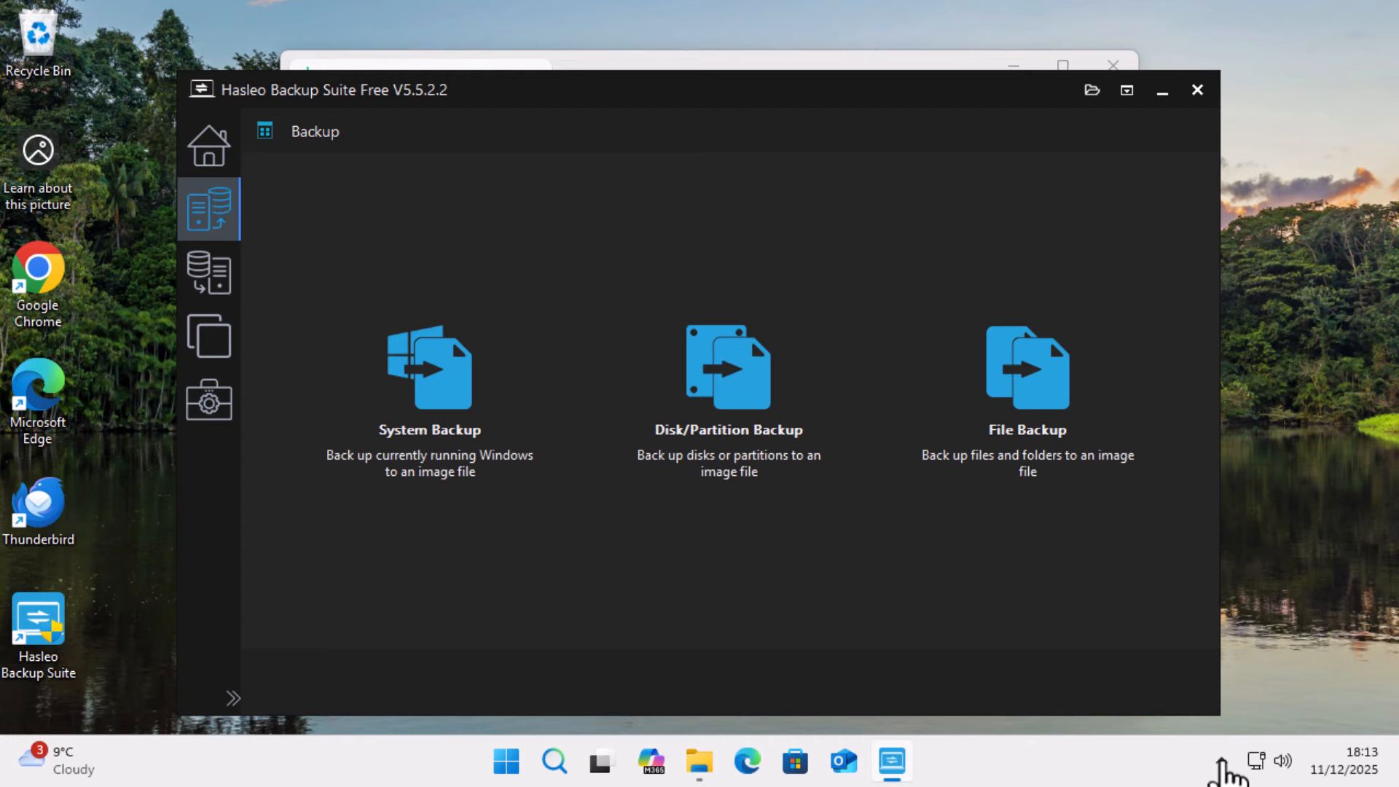
- Safely eject the external drive 20231, which holds Local Disk (U:), from the PC
{"action": "left_click", "coordinate": [1221, 761]}
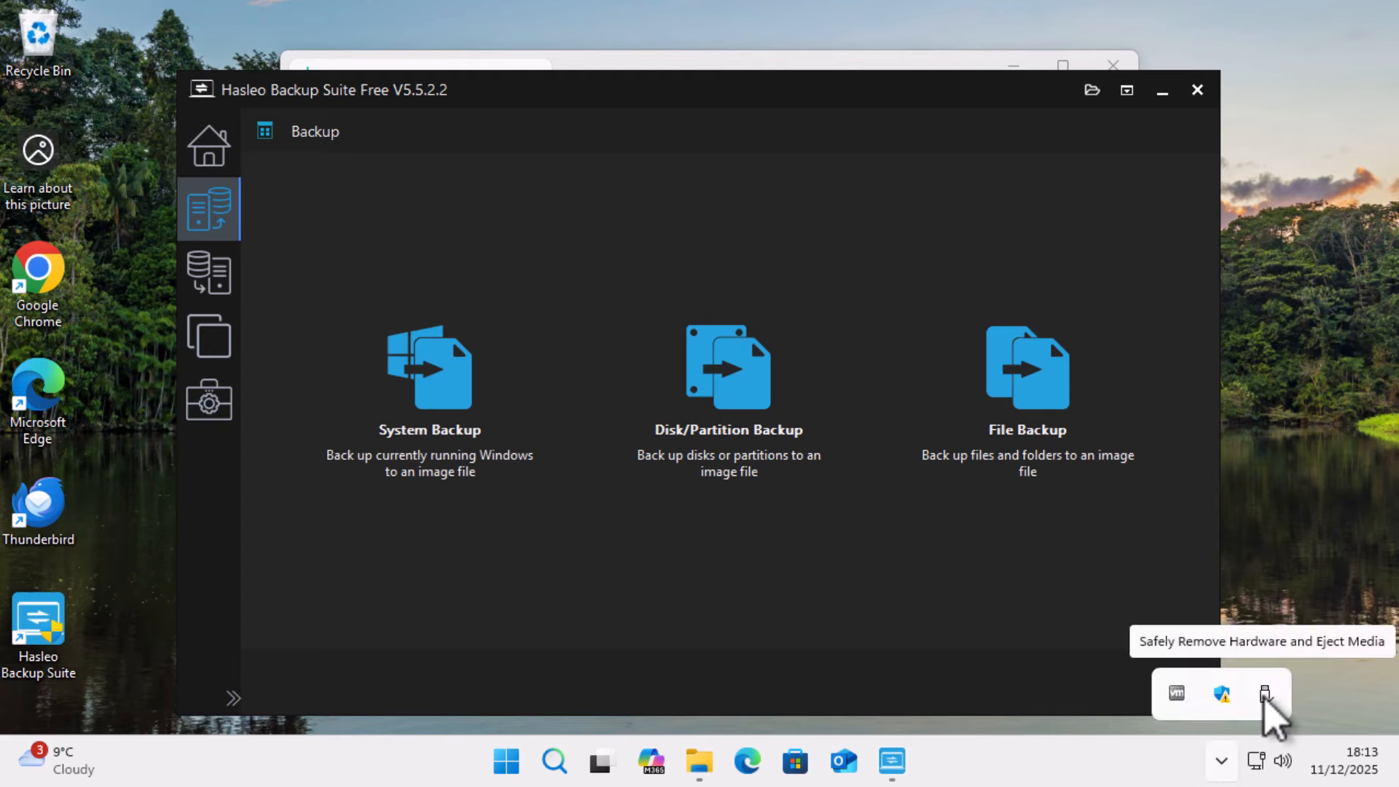
{"action": "left_click", "coordinate": [1265, 696]}
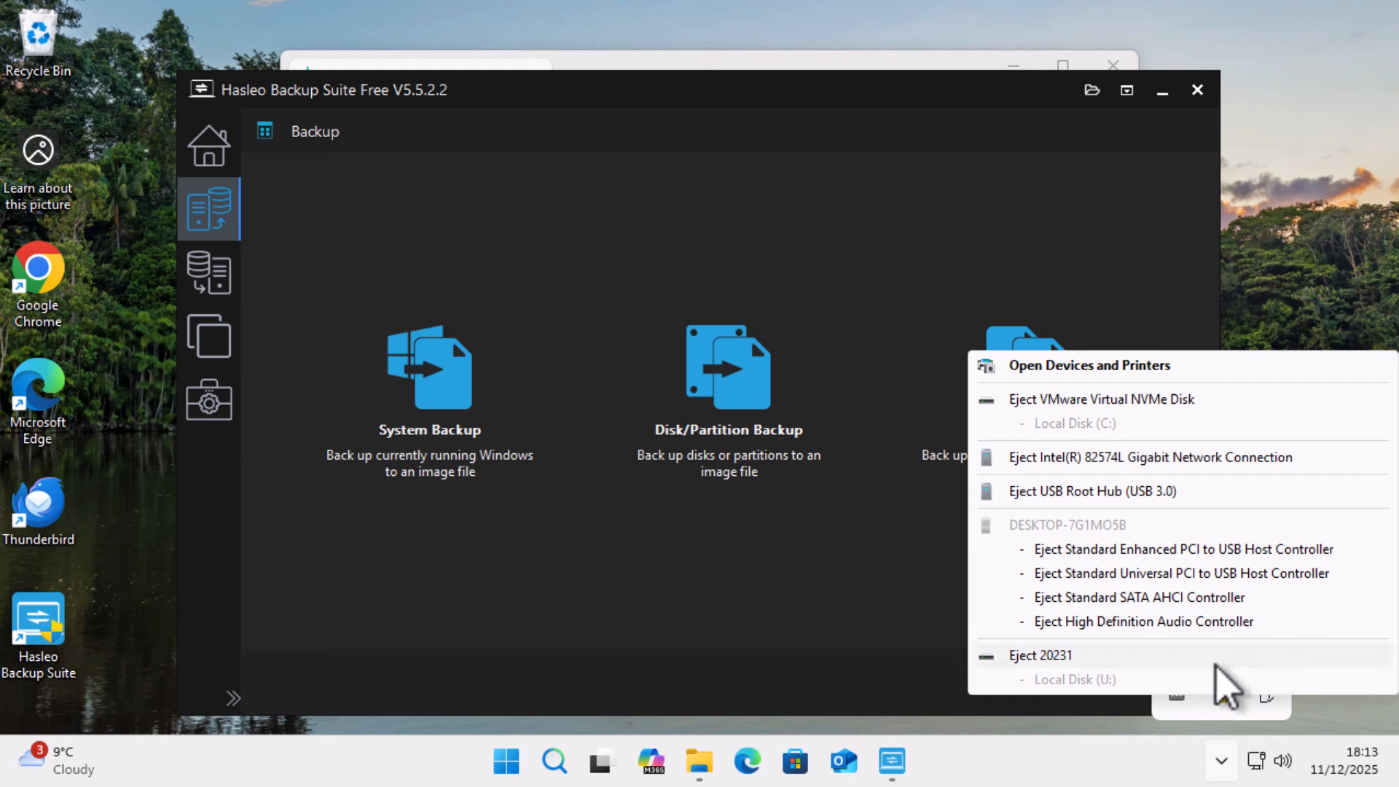
{"action": "left_click", "coordinate": [1190, 659]}
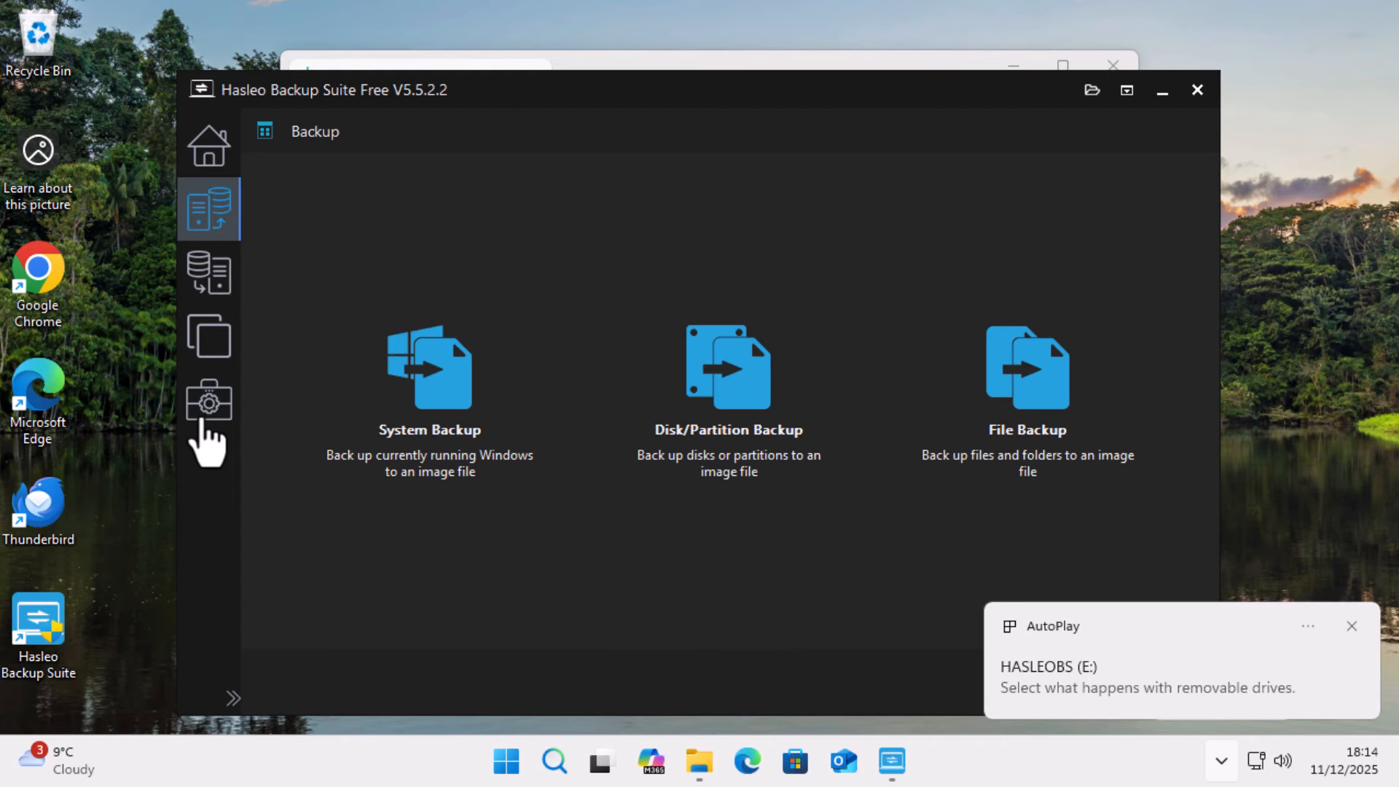
- Set up an emergency disk with Download WinPE components and Automatic driver injection enabled
{"action": "left_click", "coordinate": [212, 412]}
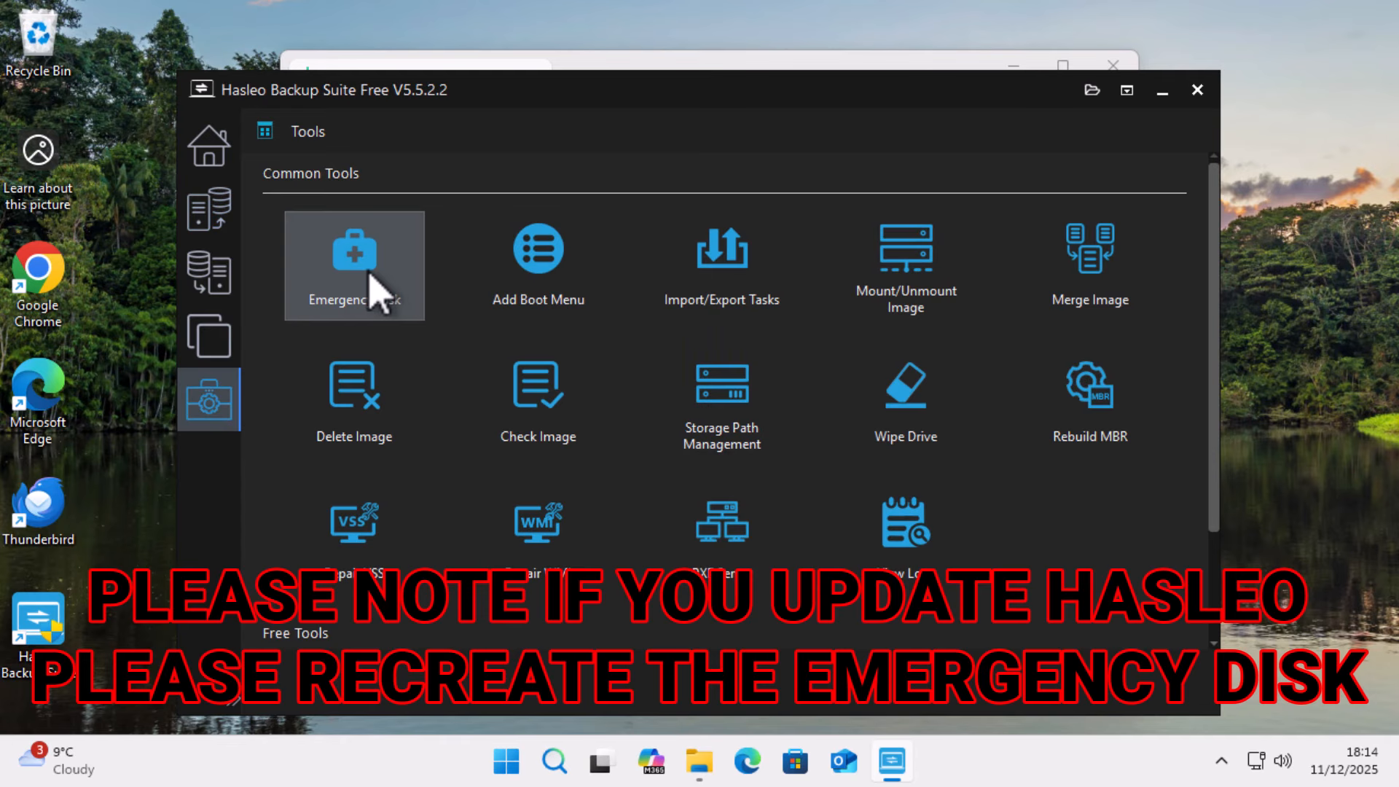
{"action": "left_click", "coordinate": [370, 274]}
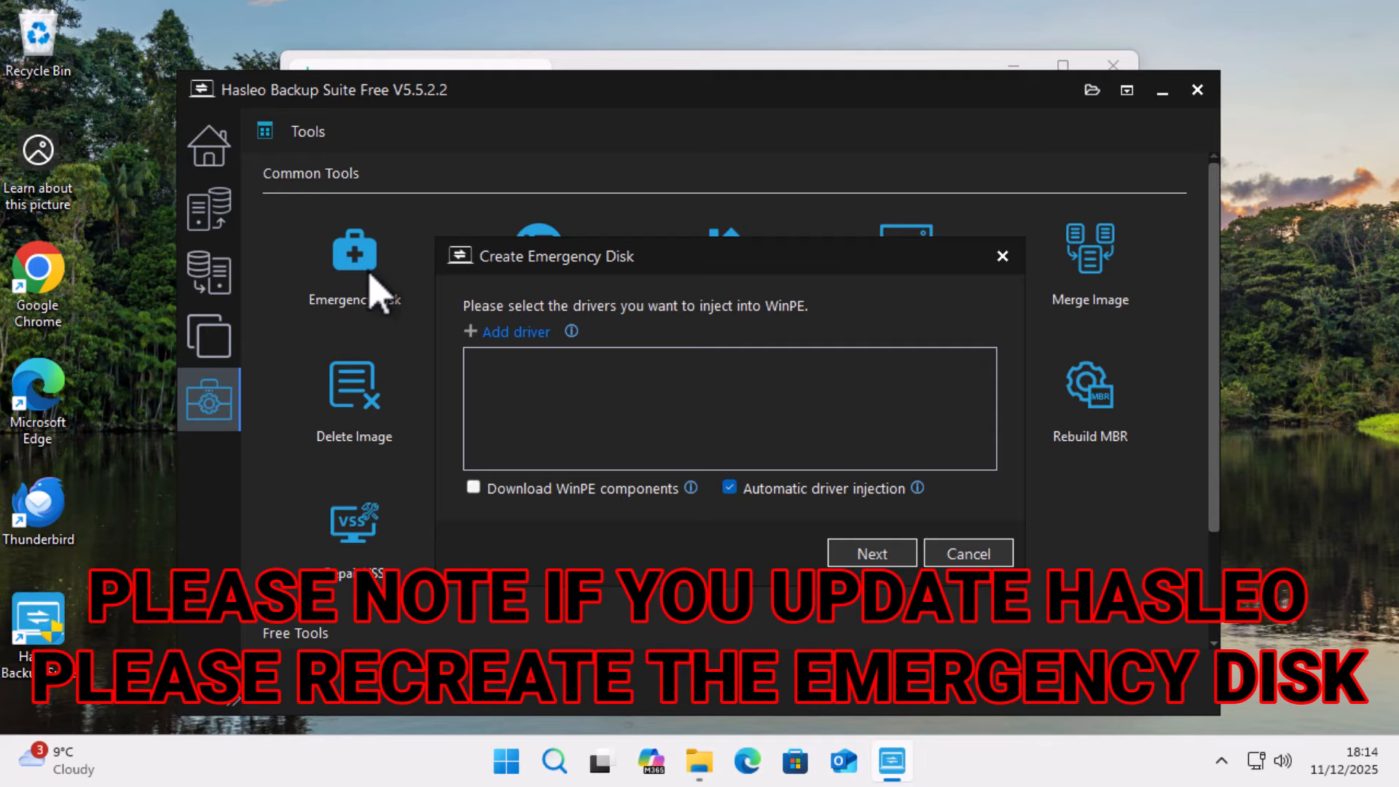
{"action": "left_click", "coordinate": [477, 489]}
{"action": "left_click", "coordinate": [476, 489]}
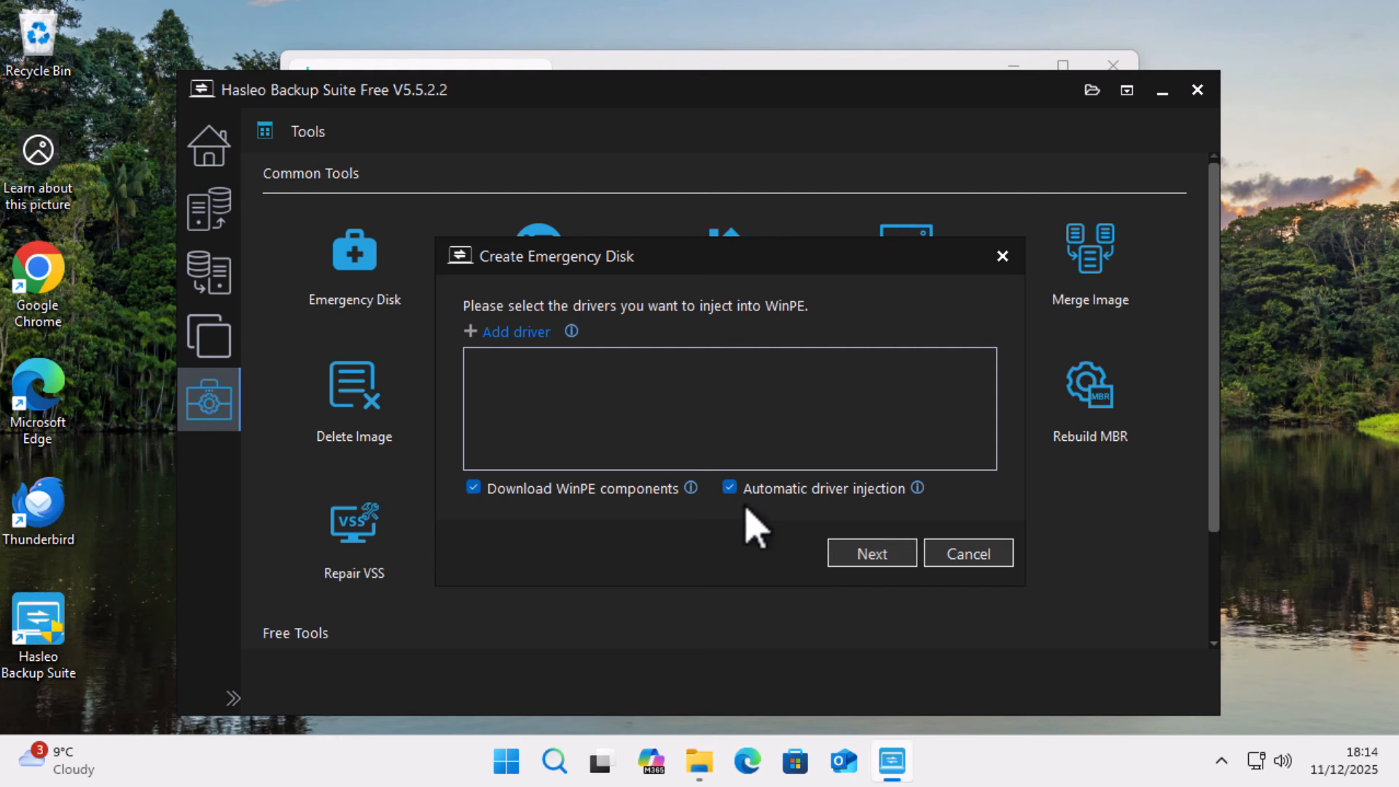
{"action": "left_click", "coordinate": [909, 558]}
{"action": "left_click", "coordinate": [907, 557]}
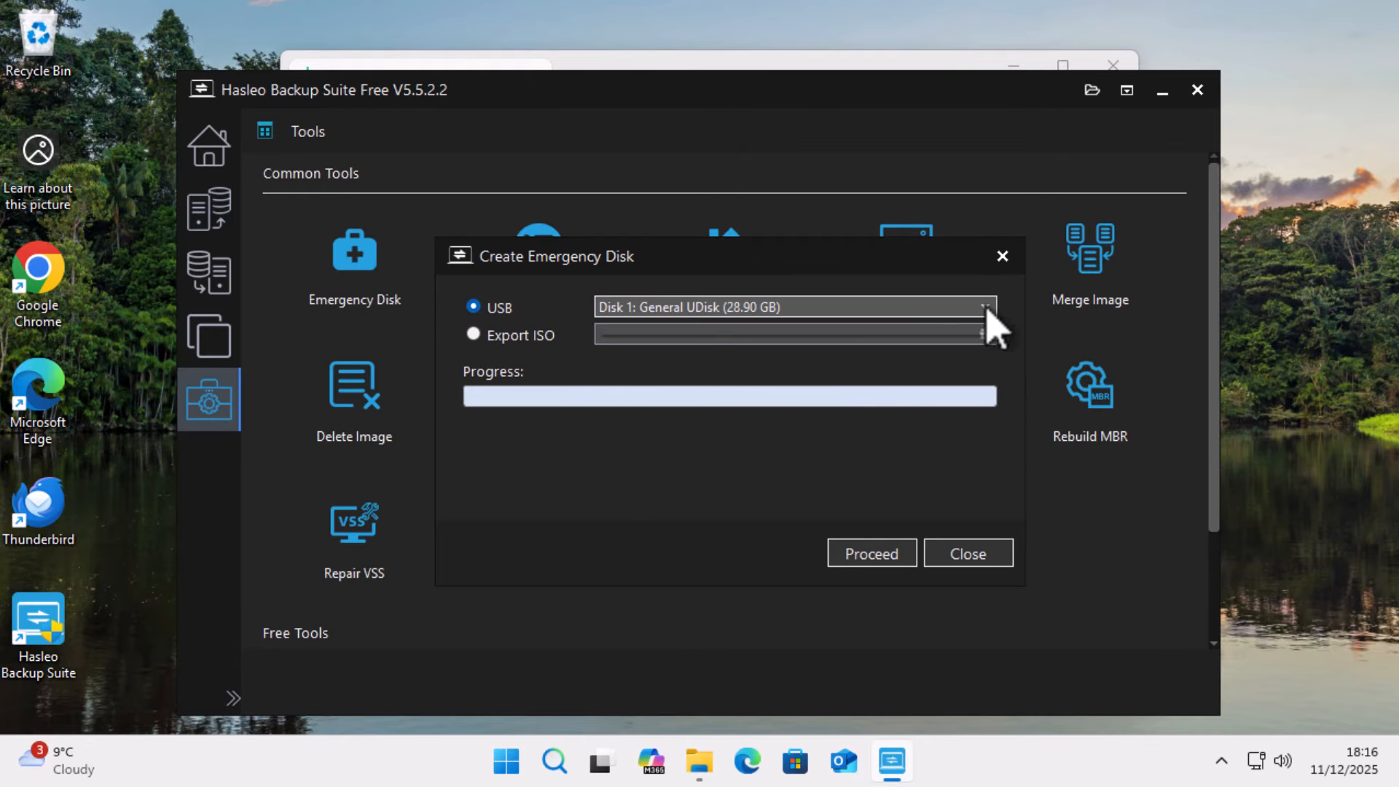
- Create the emergency disk on USB Disk 1: General UDisk (28.90 GB), agreeing to format it, and return to the home page
{"action": "left_click", "coordinate": [985, 307]}
{"action": "left_click", "coordinate": [783, 323]}
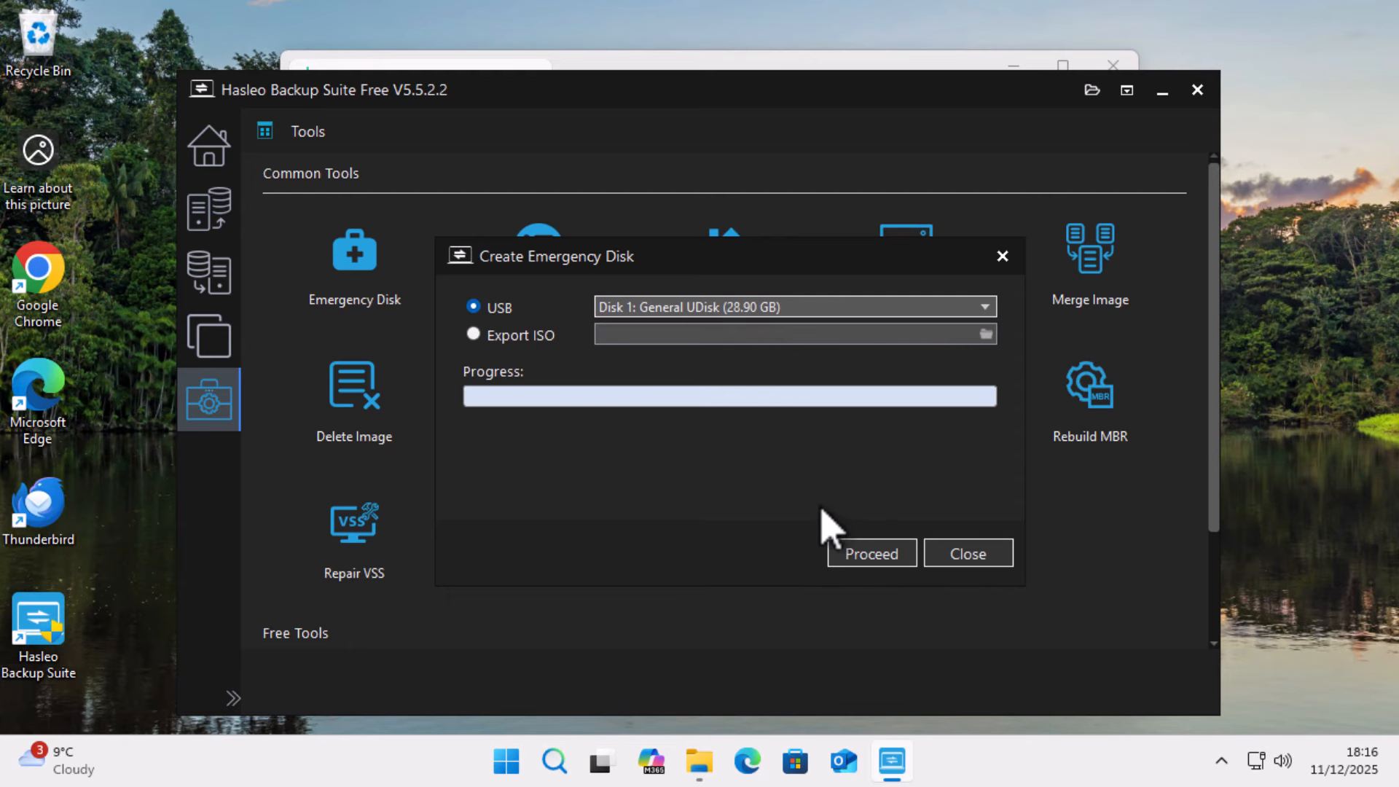
{"action": "left_click", "coordinate": [873, 557]}
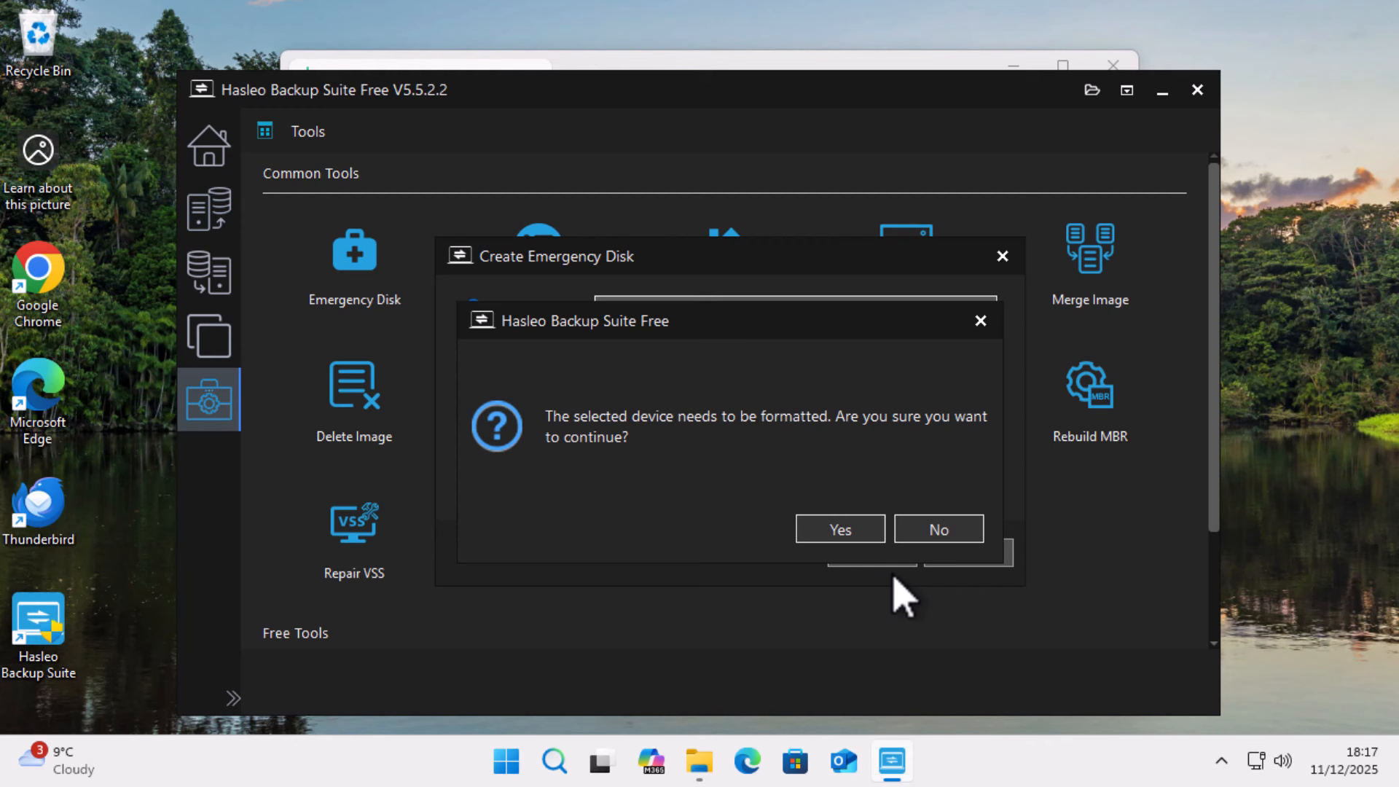
{"action": "left_click", "coordinate": [870, 533]}
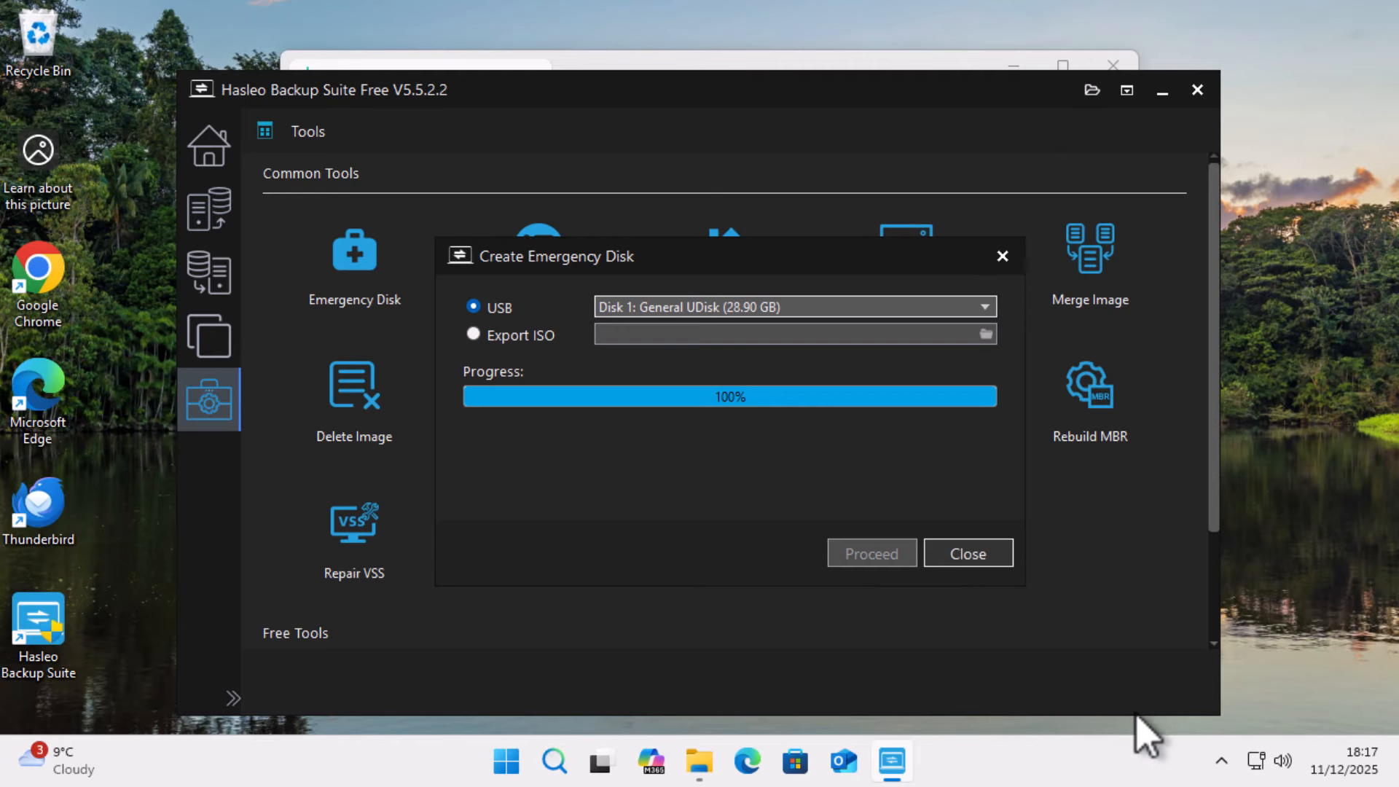
{"action": "left_click", "coordinate": [976, 563]}
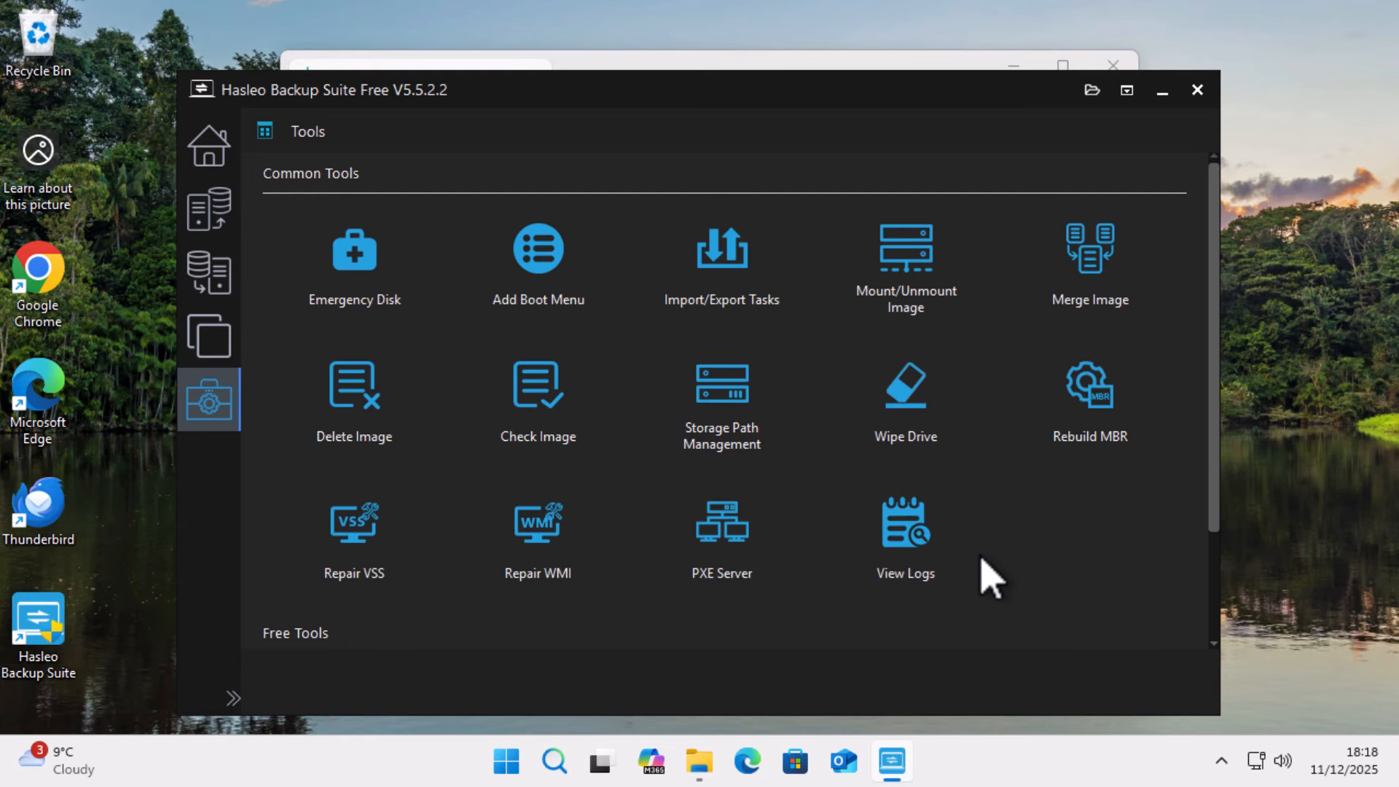
{"action": "left_click", "coordinate": [214, 172]}
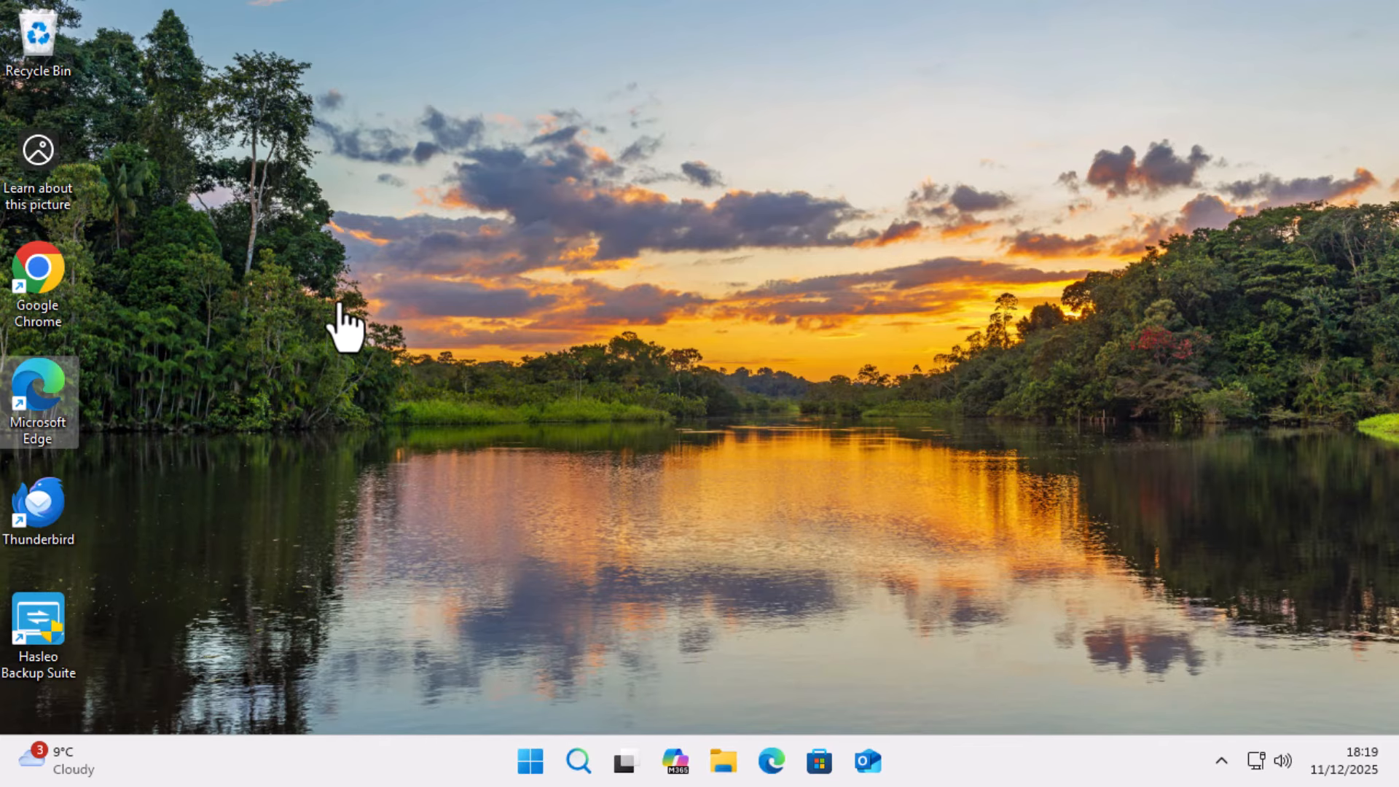
- Try to launch Google Chrome from the desktop and dismiss its application error
{"action": "double_click", "coordinate": [40, 280]}
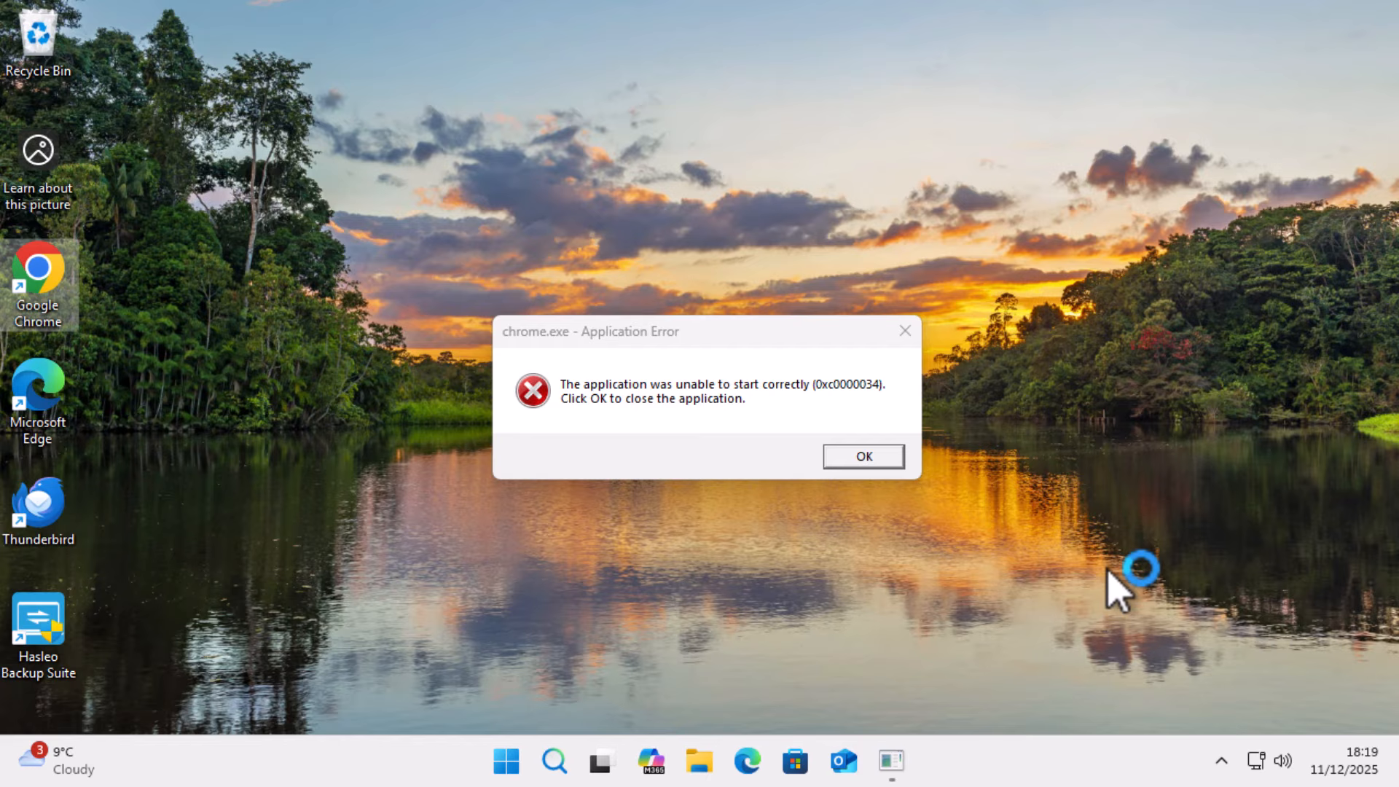
{"action": "left_click", "coordinate": [864, 458]}
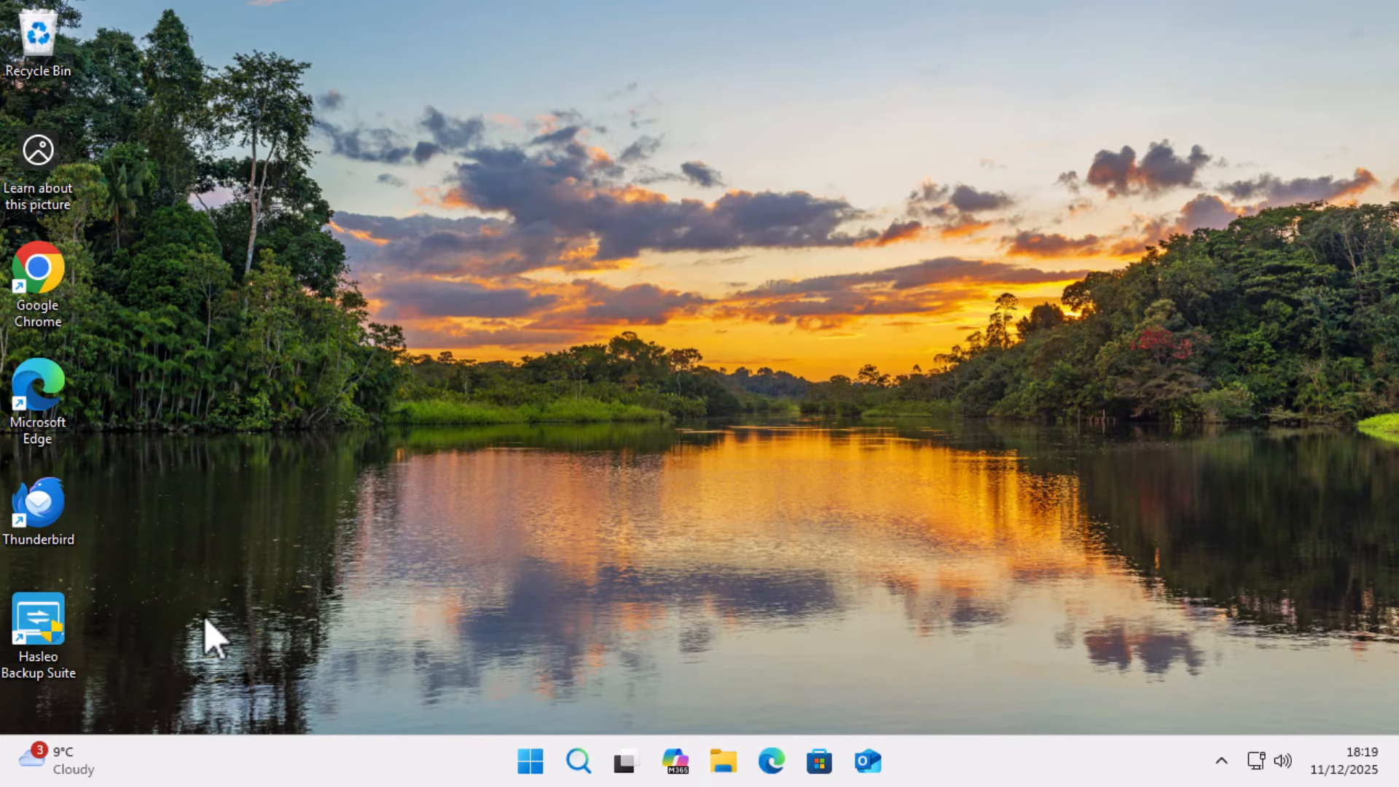
- Open Hasleo Backup Suite, allowing it to make changes, and start a new File Backup task
{"action": "double_click", "coordinate": [66, 619]}
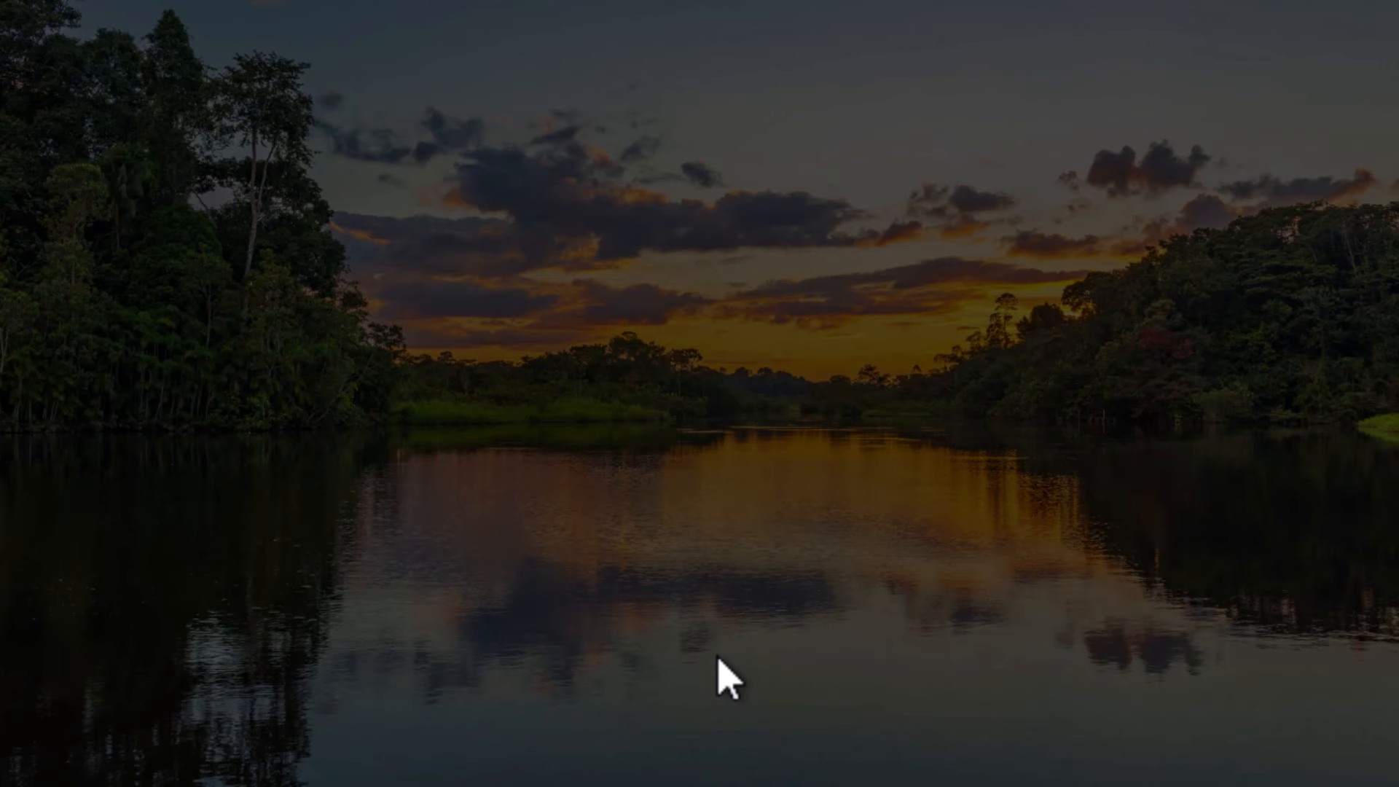
{"action": "left_click", "coordinate": [574, 576]}
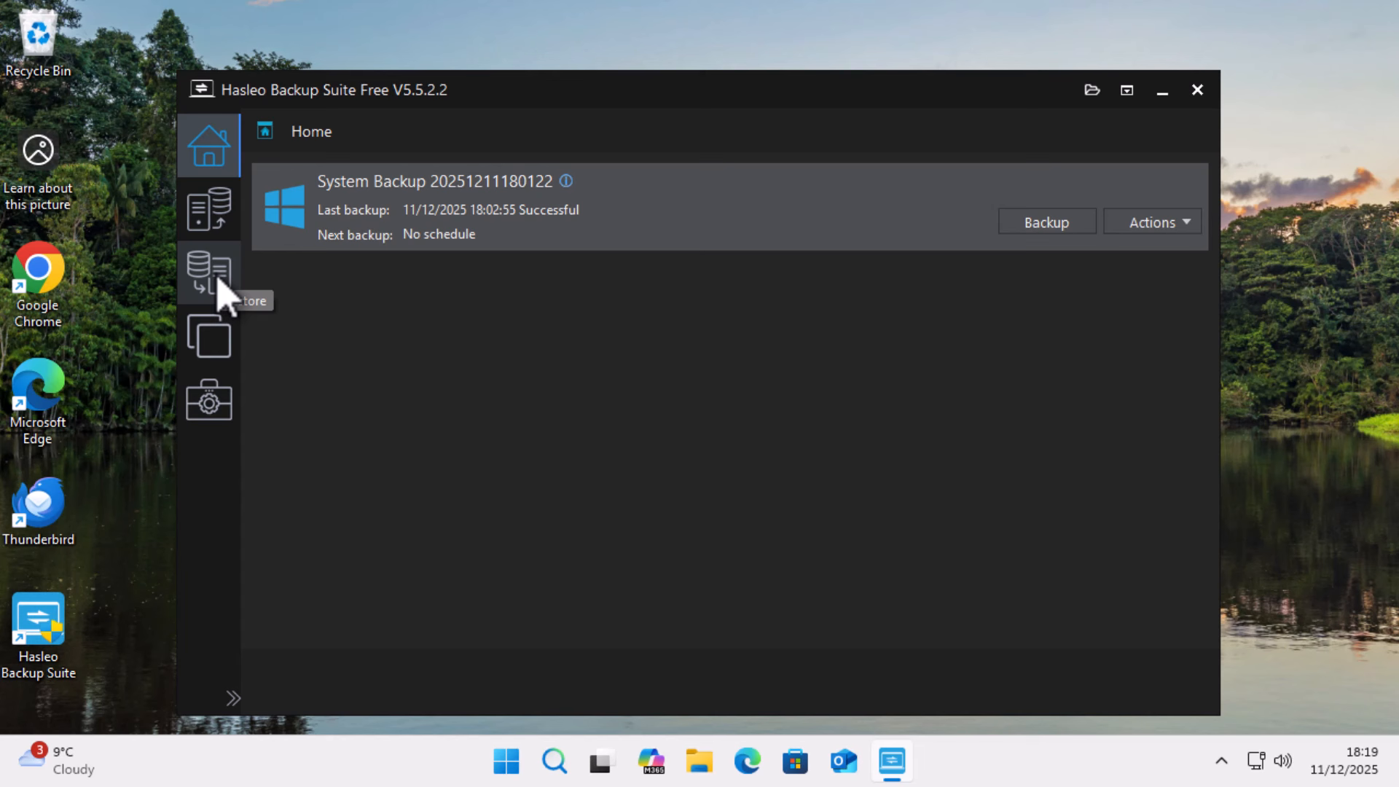
{"action": "left_click", "coordinate": [219, 223]}
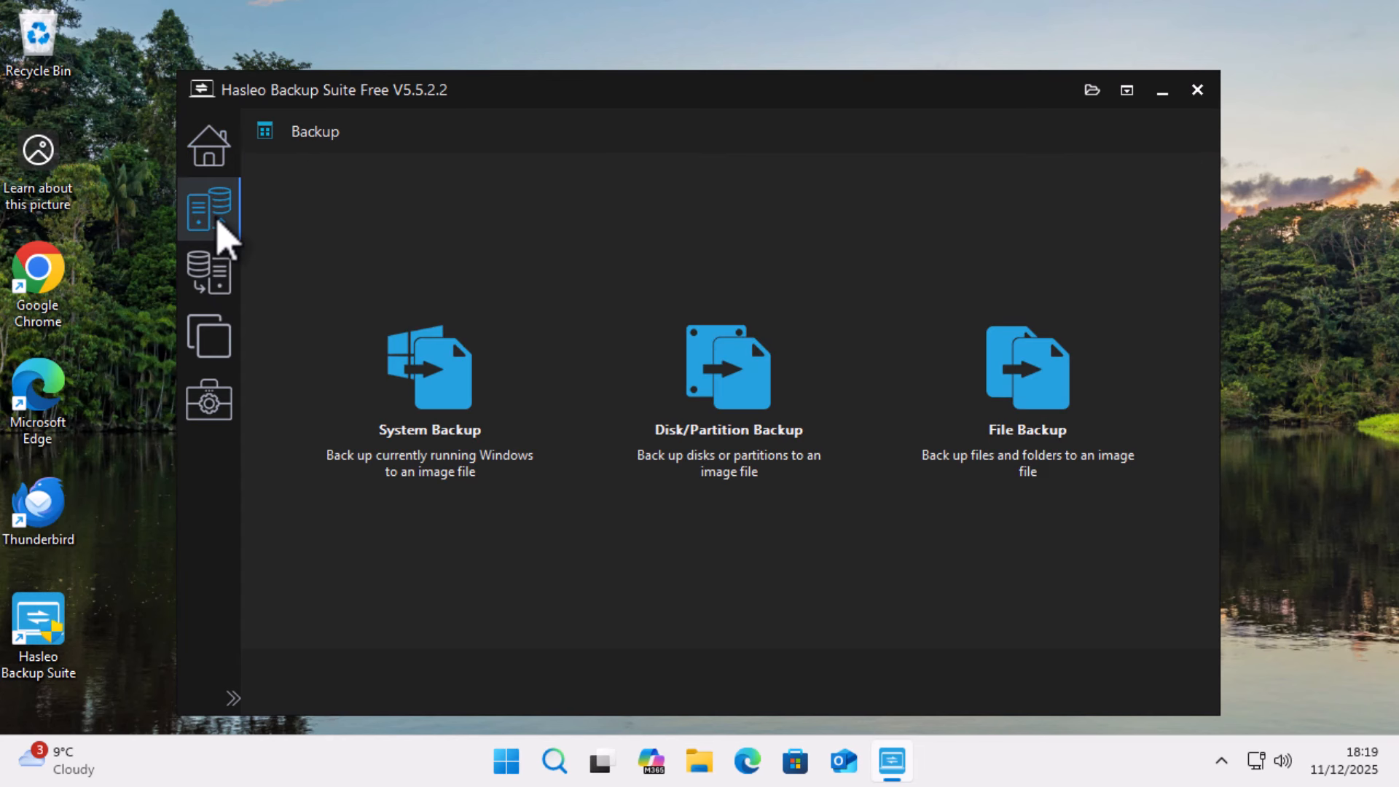
{"action": "left_click", "coordinate": [1026, 386]}
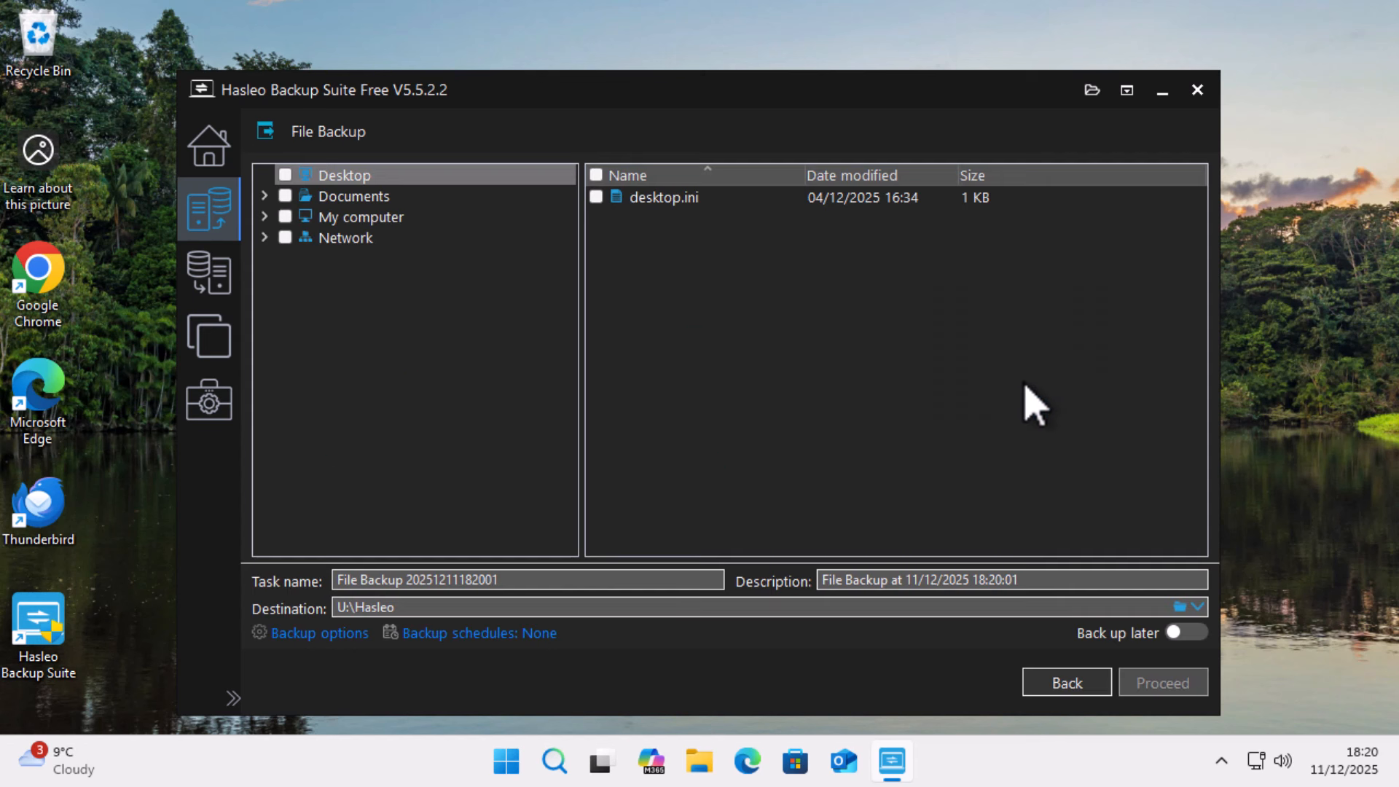
- Select the Desktop, Documents and Downloads folders of the C user profile on Local Disk (C:) for the file backup
{"action": "left_click", "coordinate": [266, 221]}
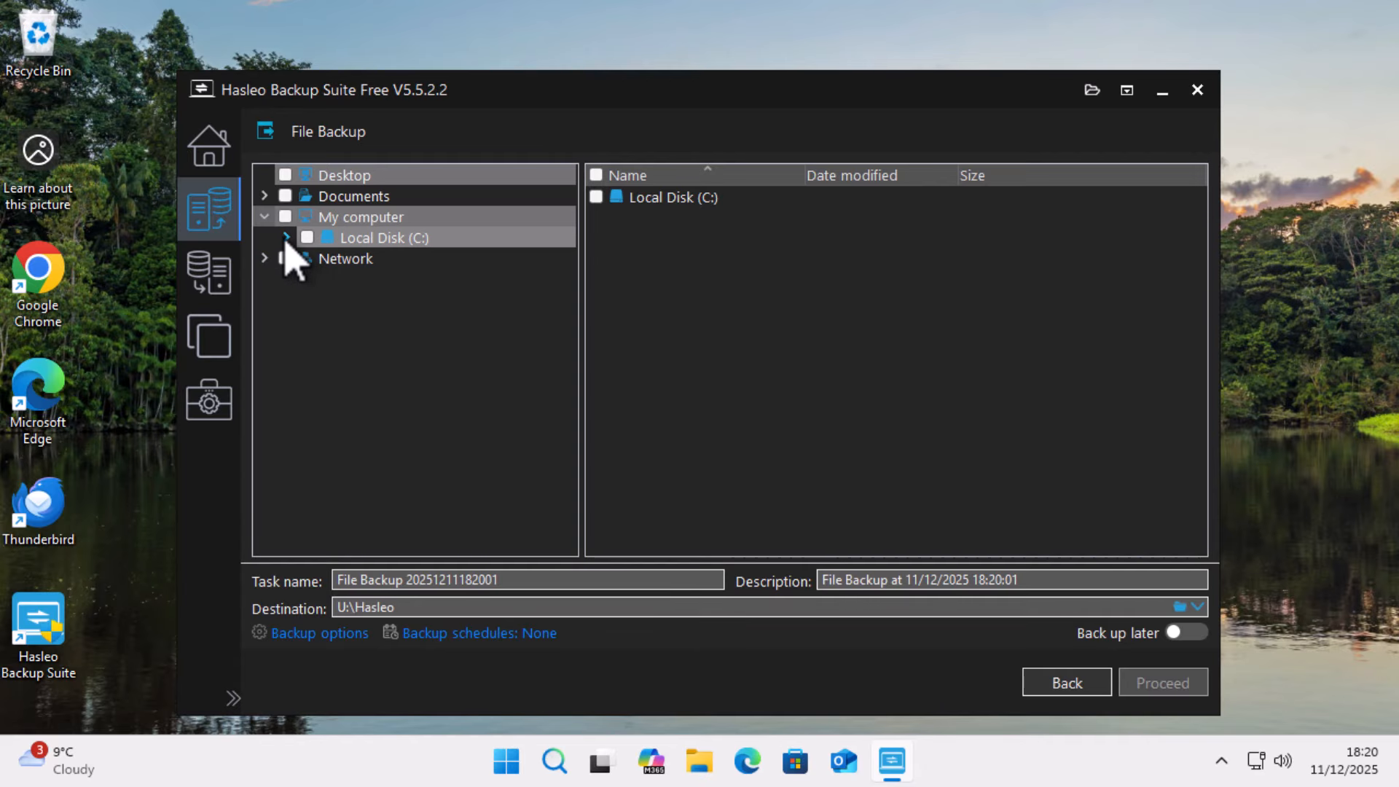
{"action": "left_click", "coordinate": [286, 238]}
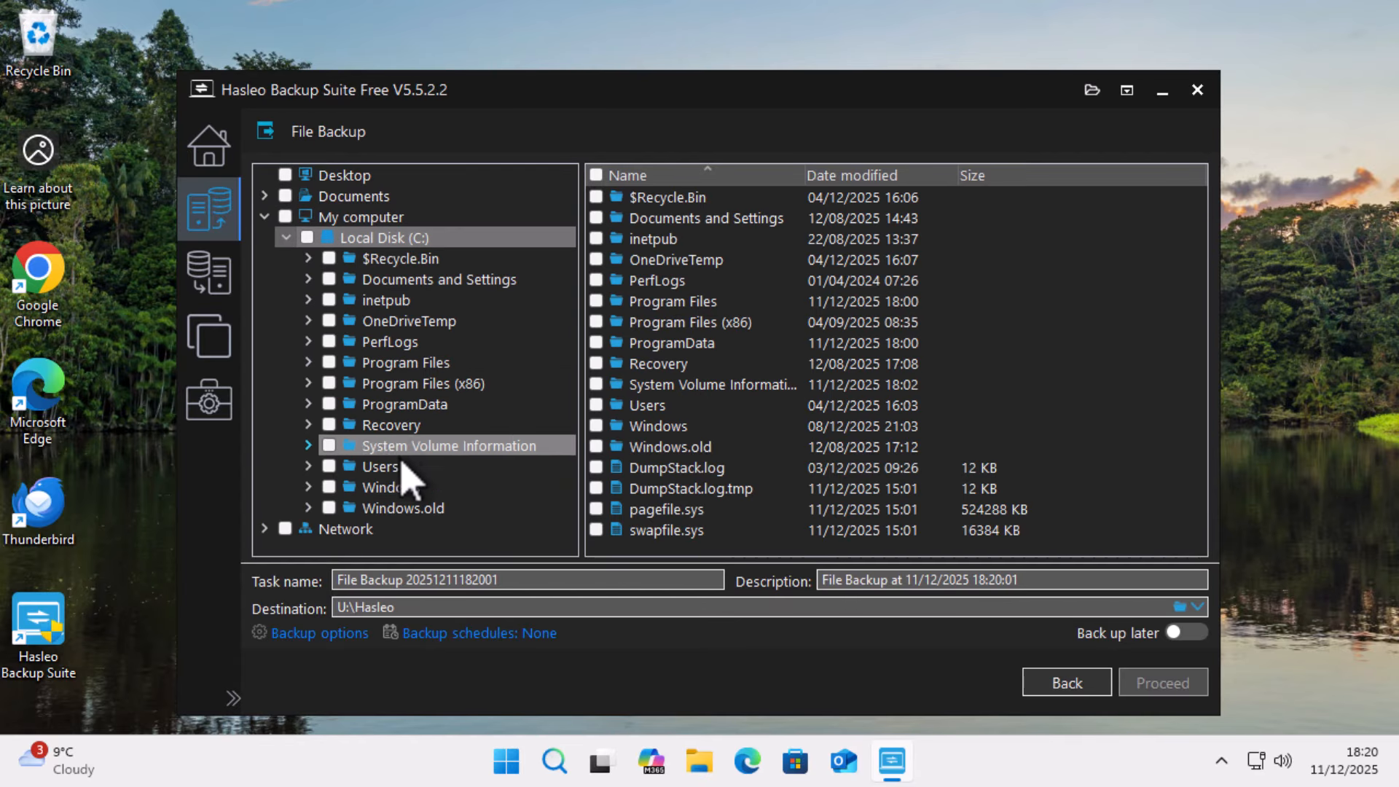
{"action": "left_click", "coordinate": [309, 467]}
{"action": "scroll", "coordinate": [539, 441], "scroll_direction": "down", "scroll_amount": 3}
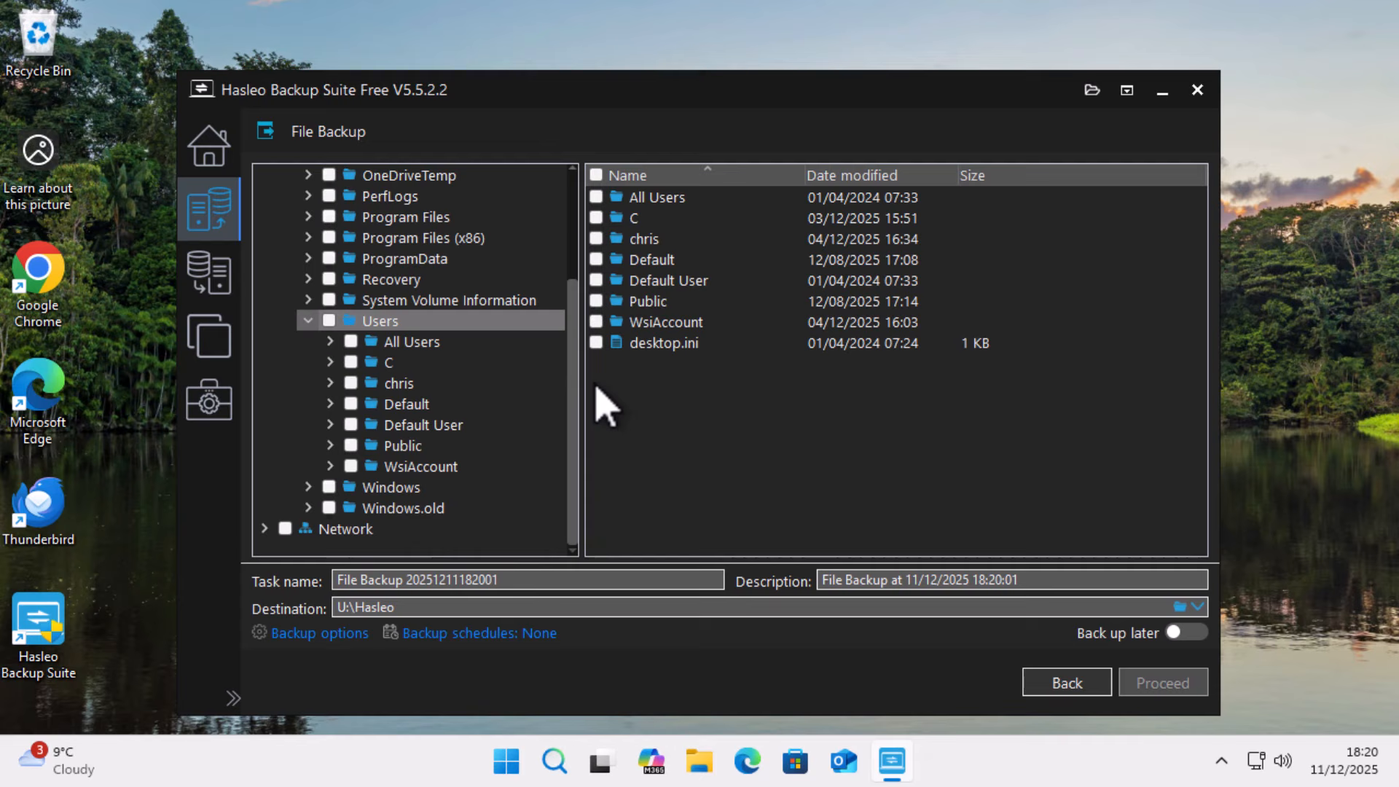
{"action": "left_click", "coordinate": [332, 364]}
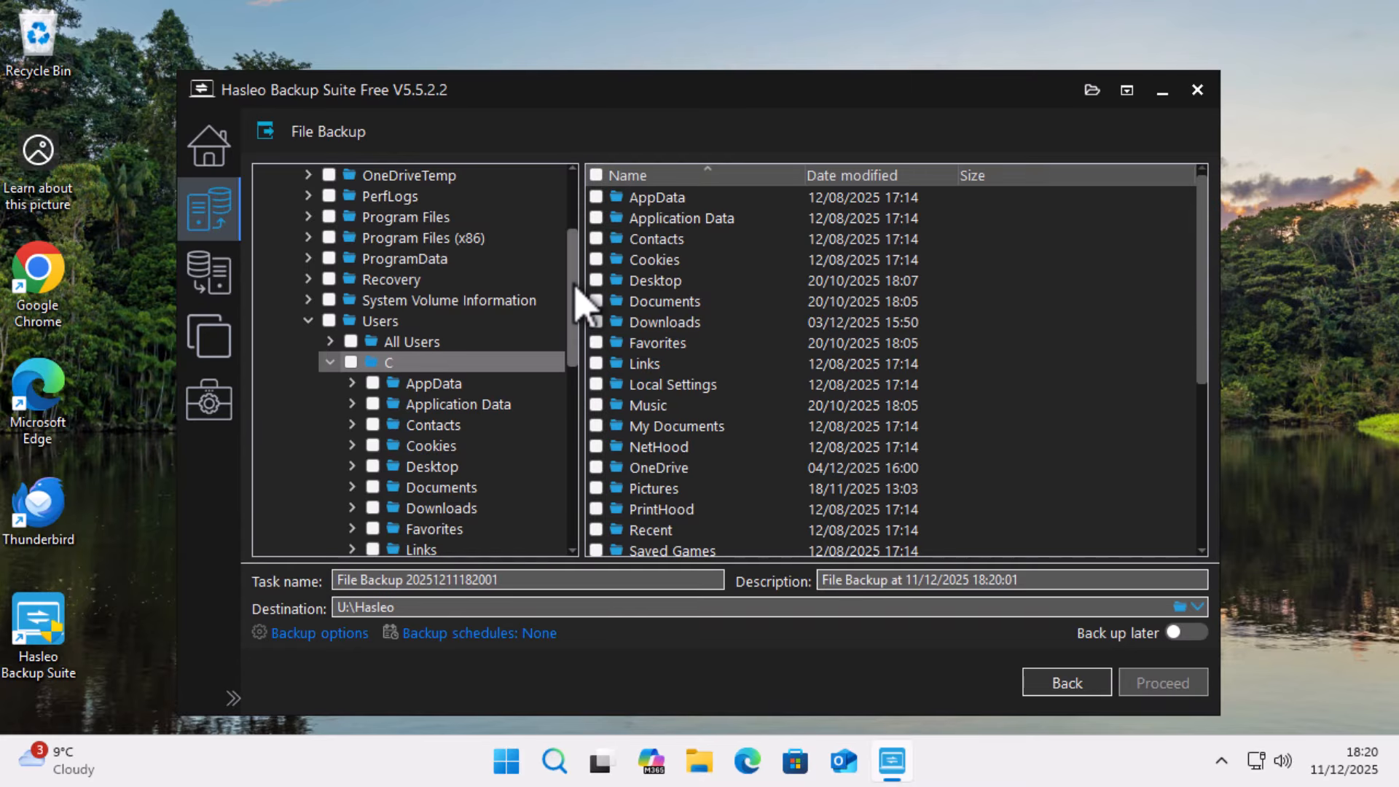
{"action": "left_click_drag", "start_coordinate": [575, 287], "coordinate": [577, 341]}
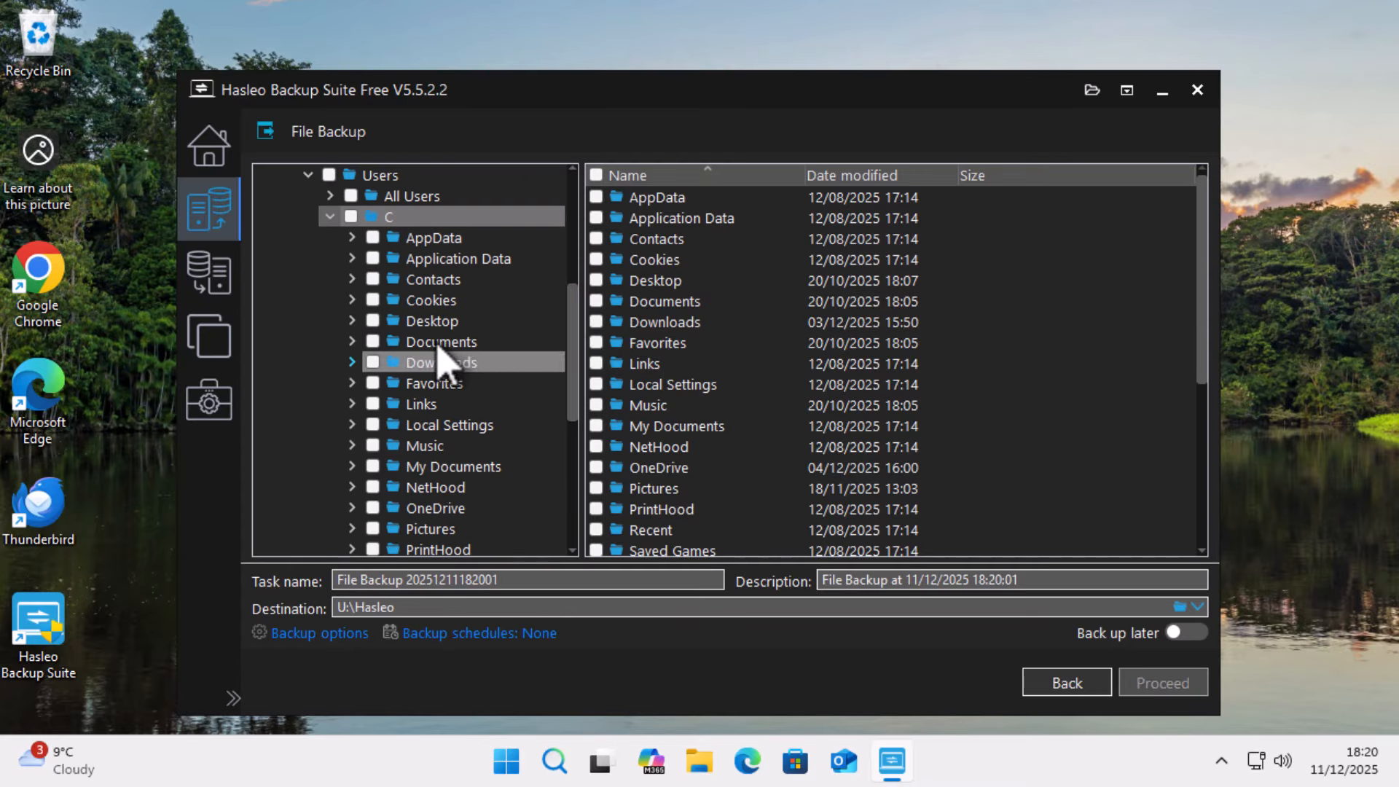
{"action": "left_click", "coordinate": [371, 322]}
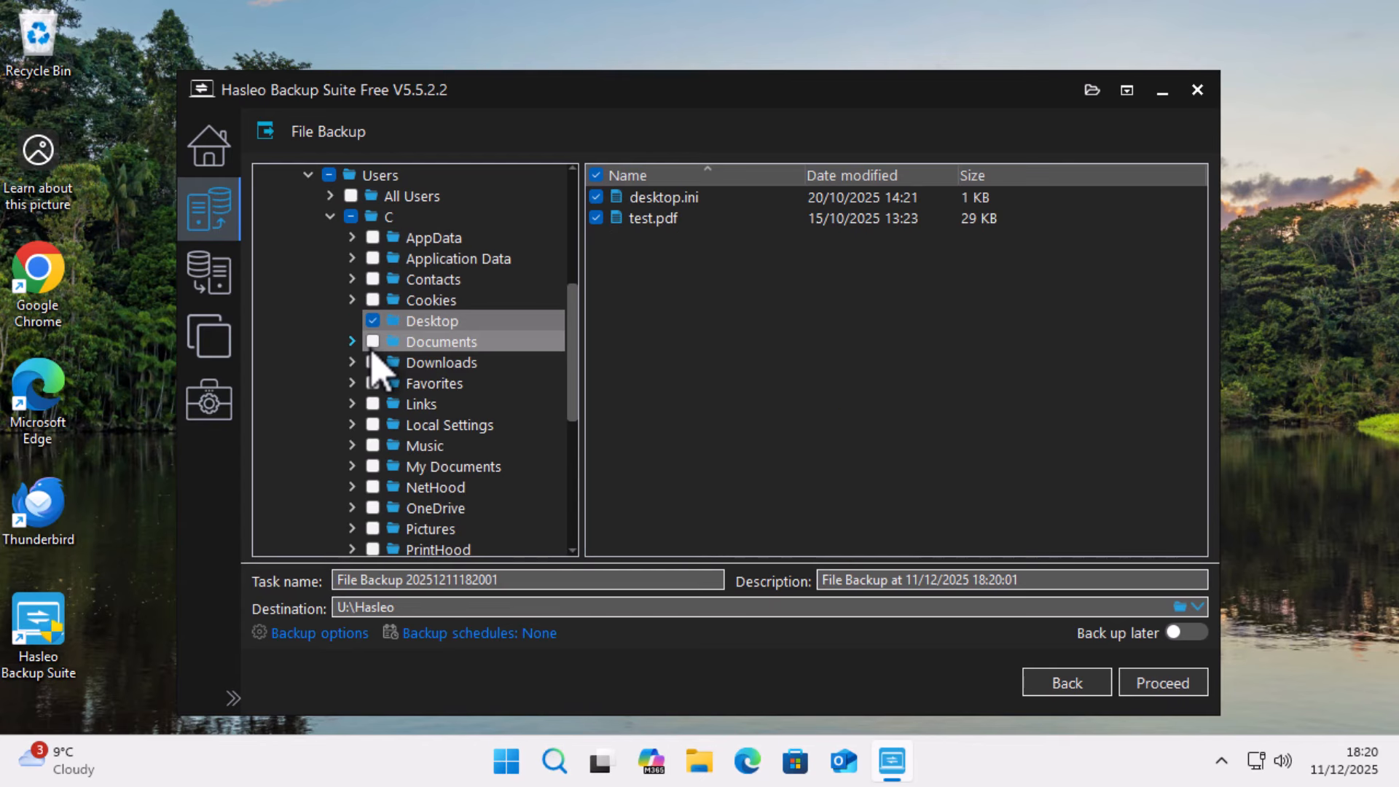
{"action": "left_click", "coordinate": [372, 342]}
{"action": "left_click", "coordinate": [372, 364]}
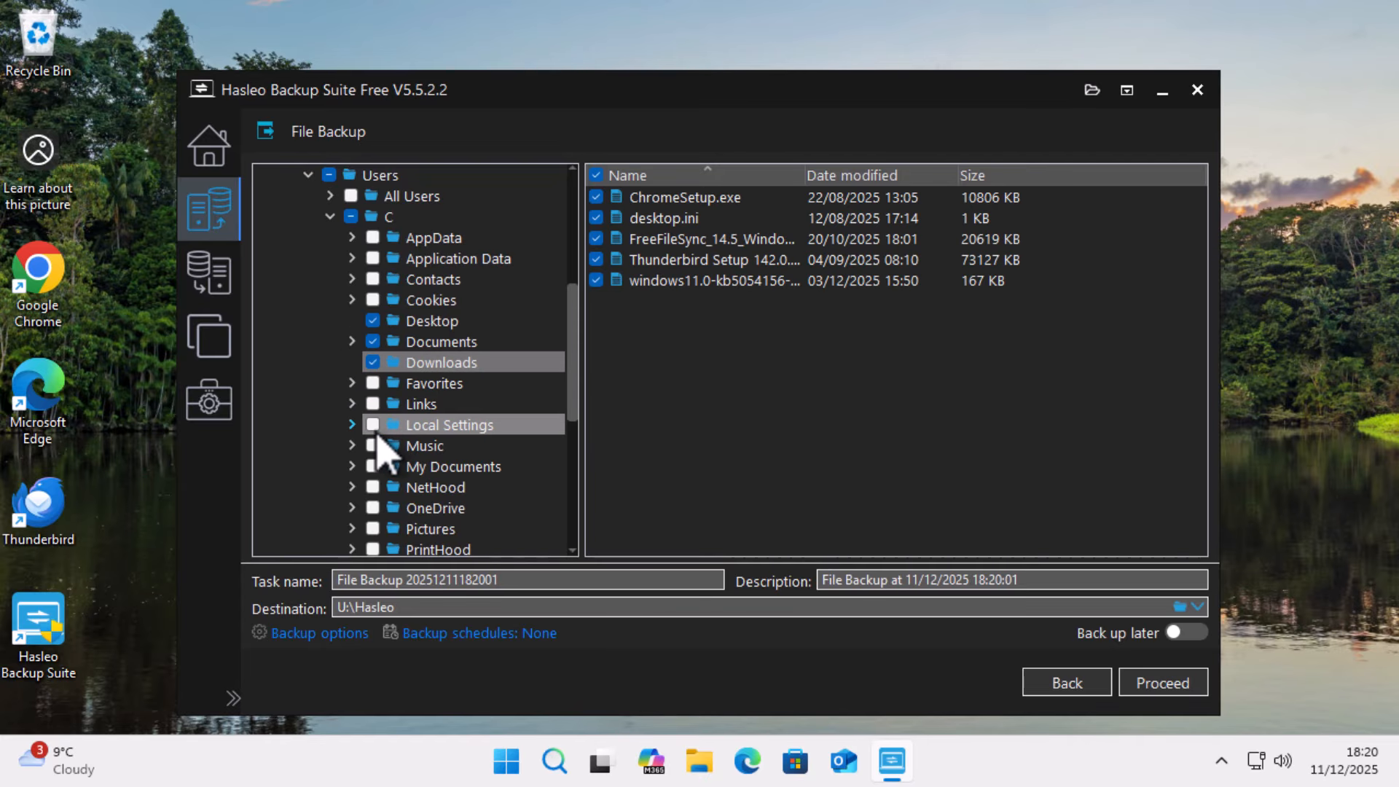
- Add the Music, Pictures and Videos folders of the C user profile to the file backup selection
{"action": "left_click", "coordinate": [372, 445]}
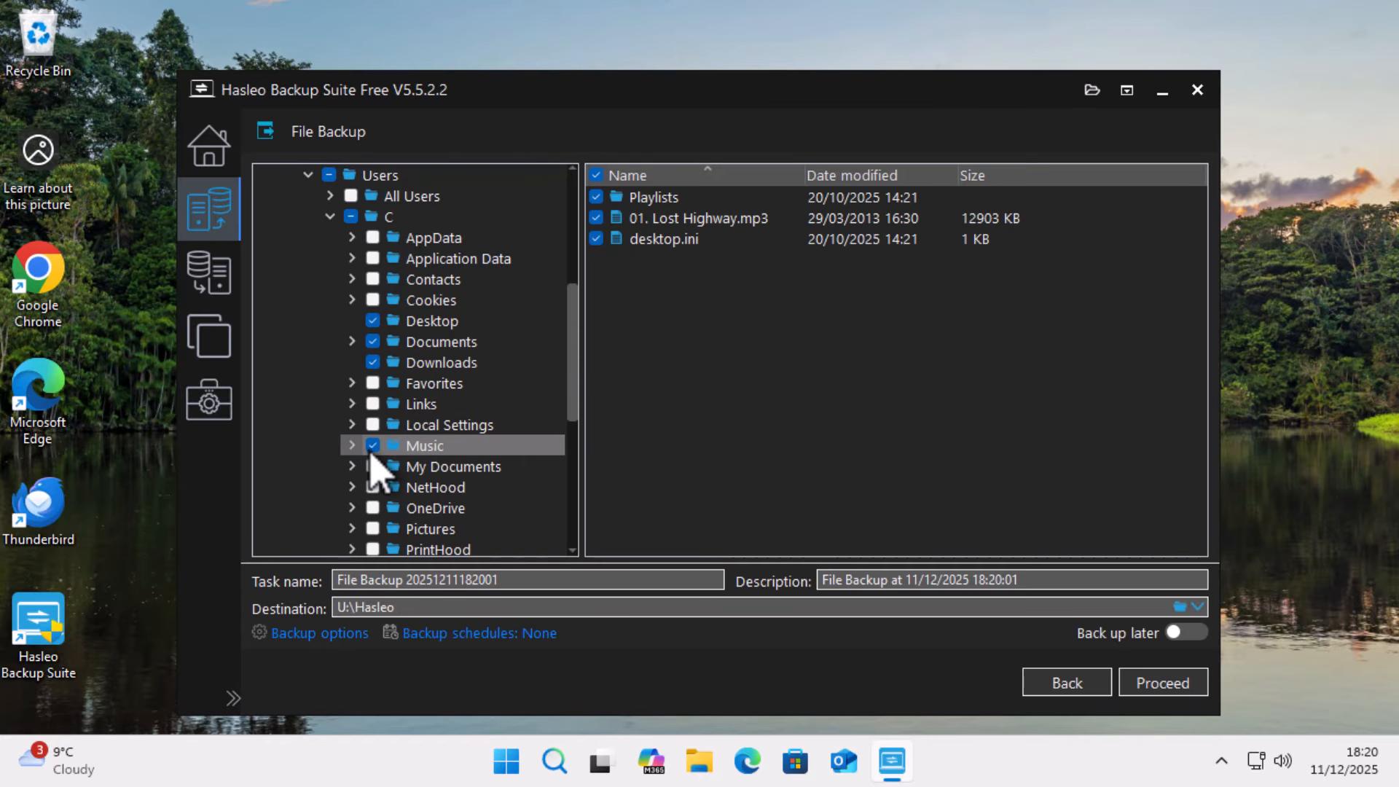
{"action": "left_click", "coordinate": [372, 529]}
{"action": "scroll", "coordinate": [393, 503], "scroll_direction": "down", "scroll_amount": 2}
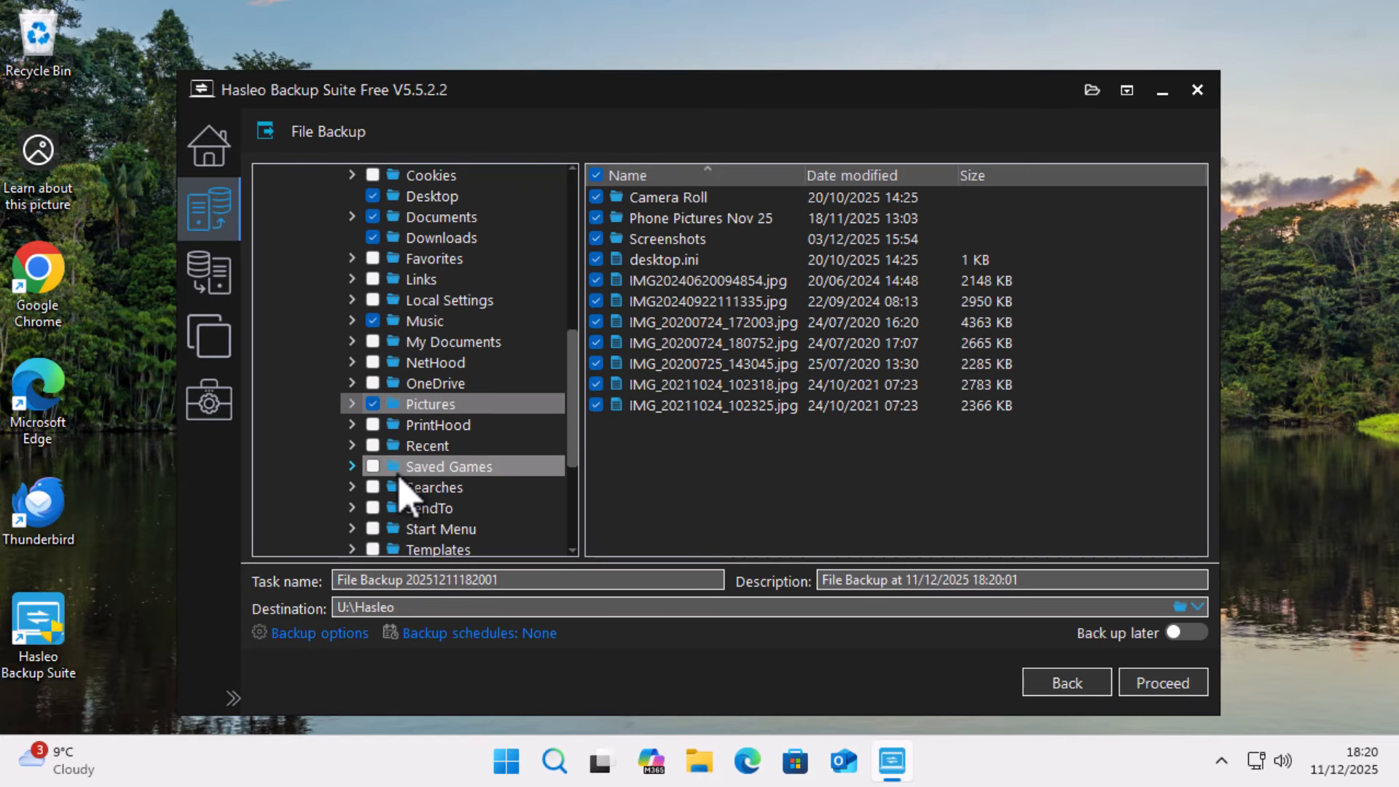
{"action": "scroll", "coordinate": [392, 502], "scroll_direction": "down", "scroll_amount": 1}
{"action": "left_click", "coordinate": [372, 508]}
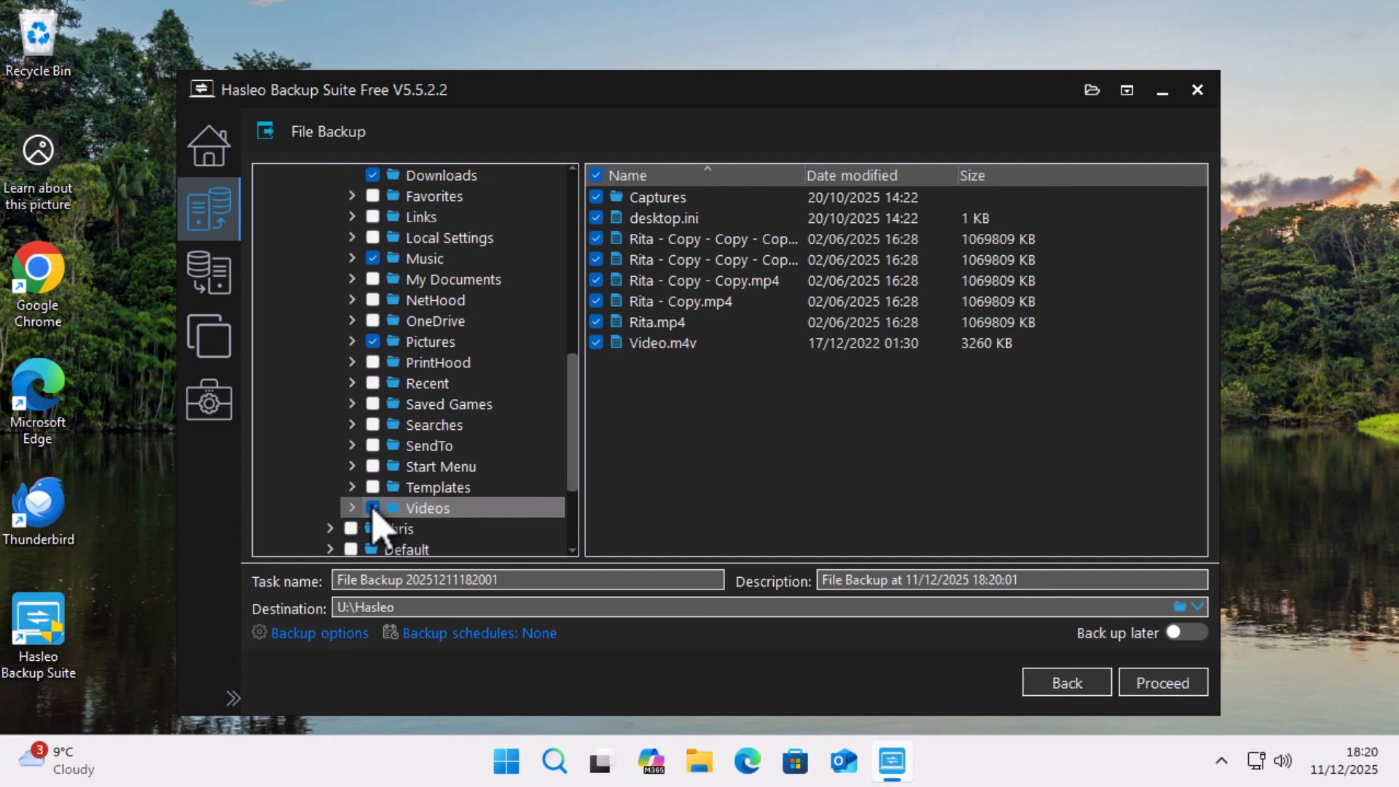
{"action": "left_click_drag", "start_coordinate": [578, 437], "coordinate": [593, 265]}
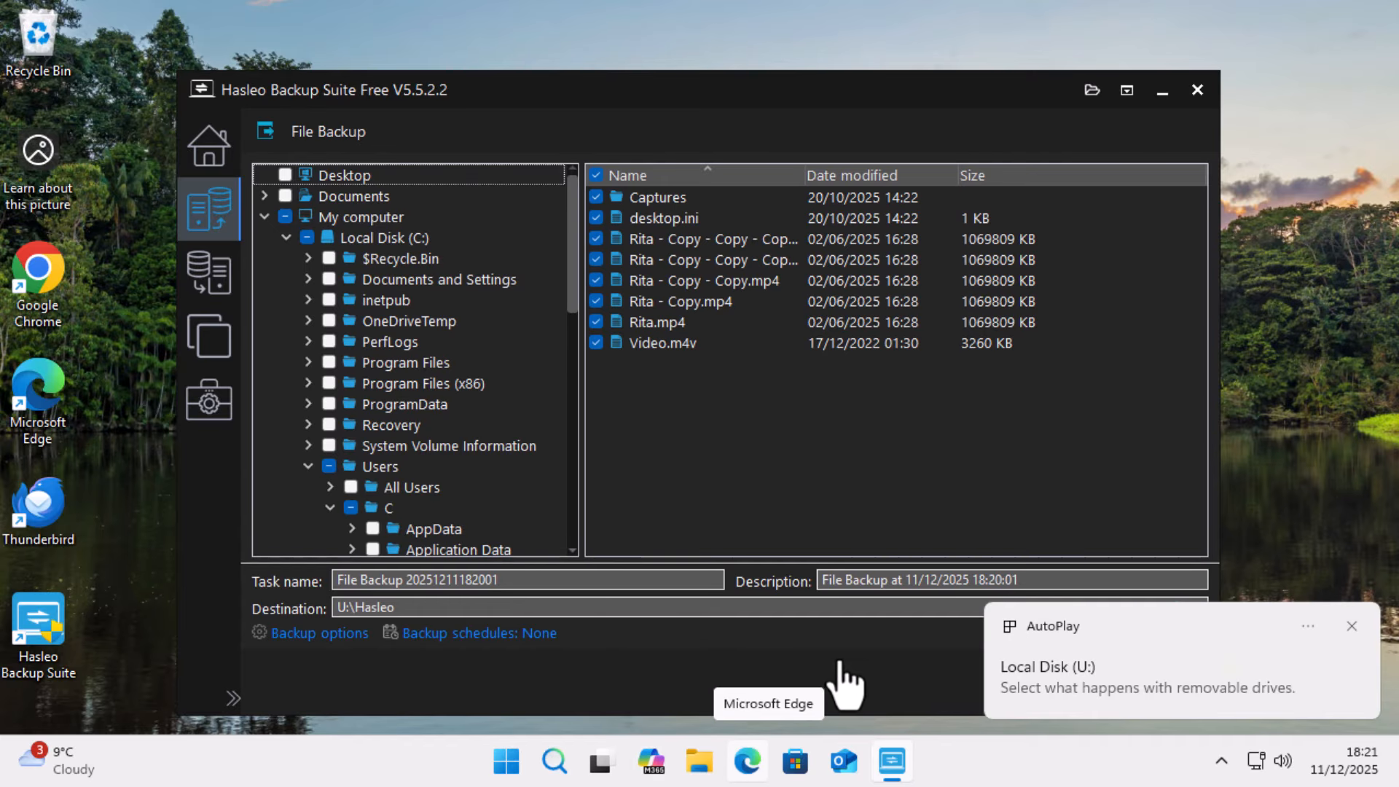
- Dismiss the AutoPlay notification, run the file backup to U:\Hasleo, and close the backup program on completion
{"action": "left_click", "coordinate": [1351, 627]}
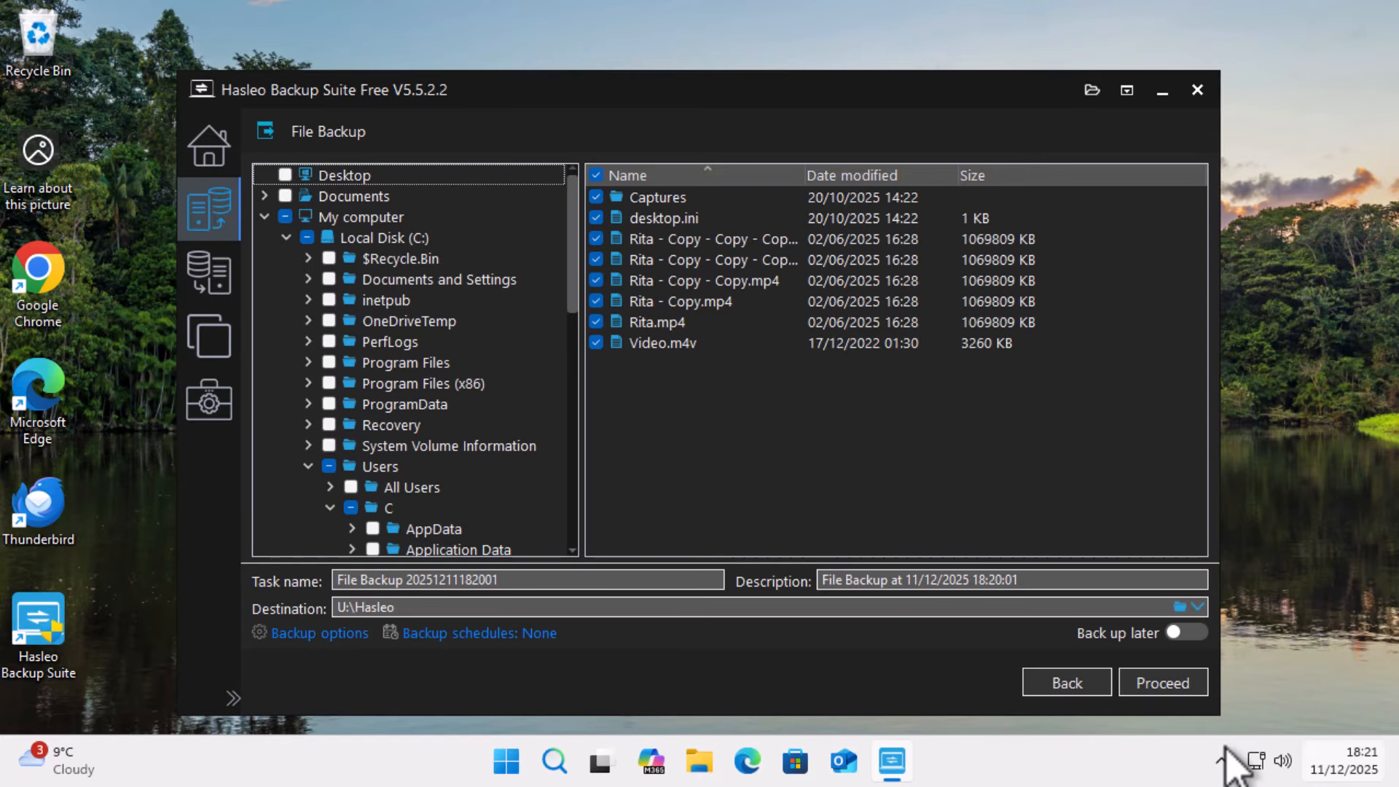
{"action": "left_click", "coordinate": [1160, 692]}
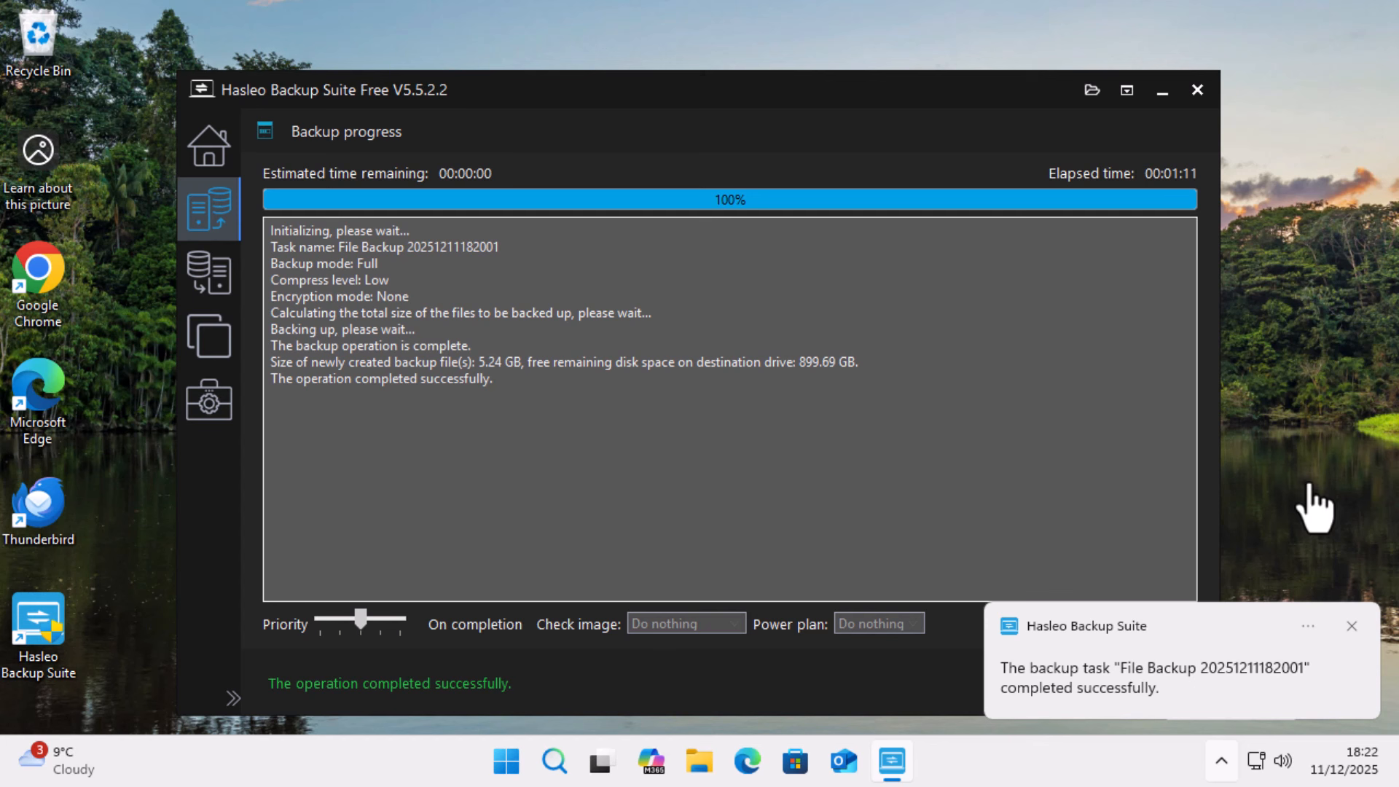
{"action": "left_click", "coordinate": [1198, 89]}
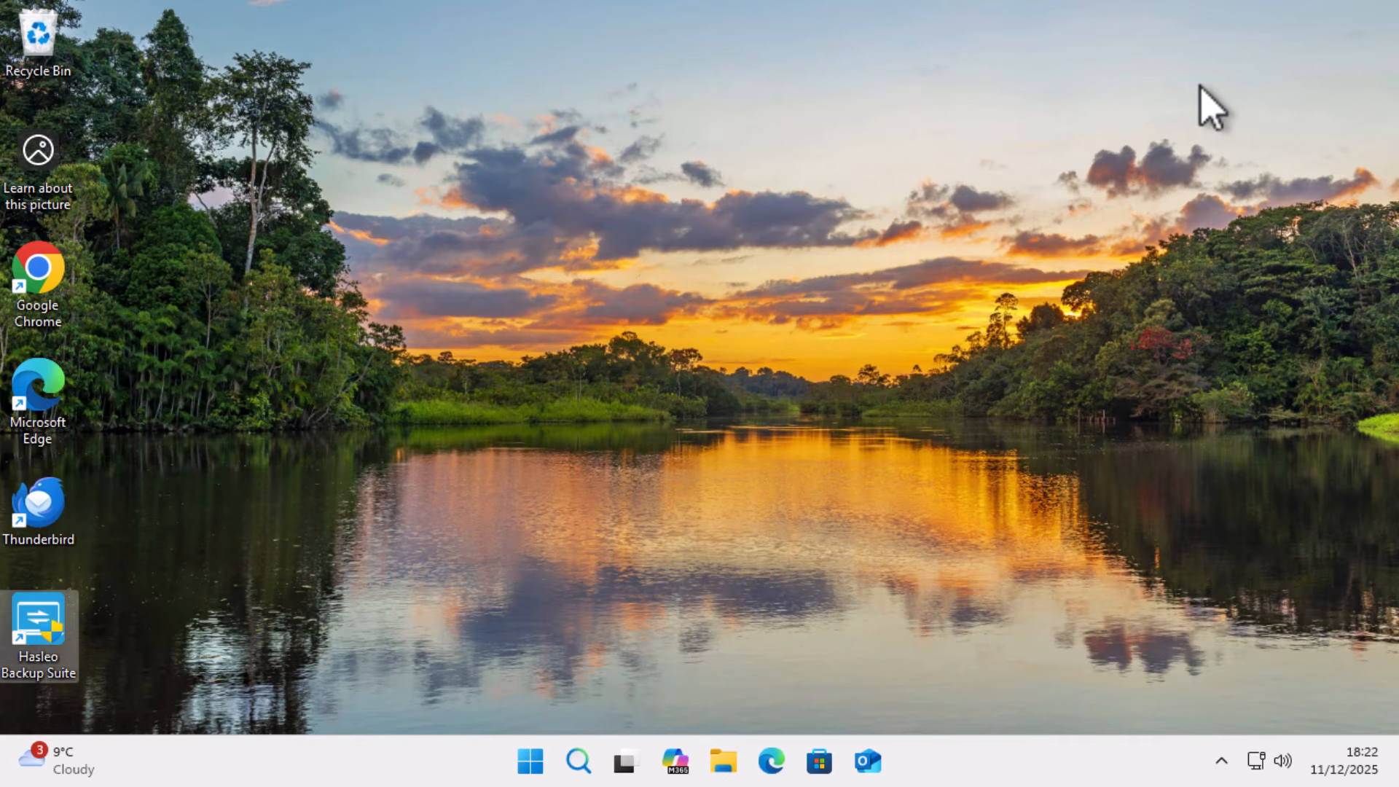
{"action": "double_click", "coordinate": [40, 641]}
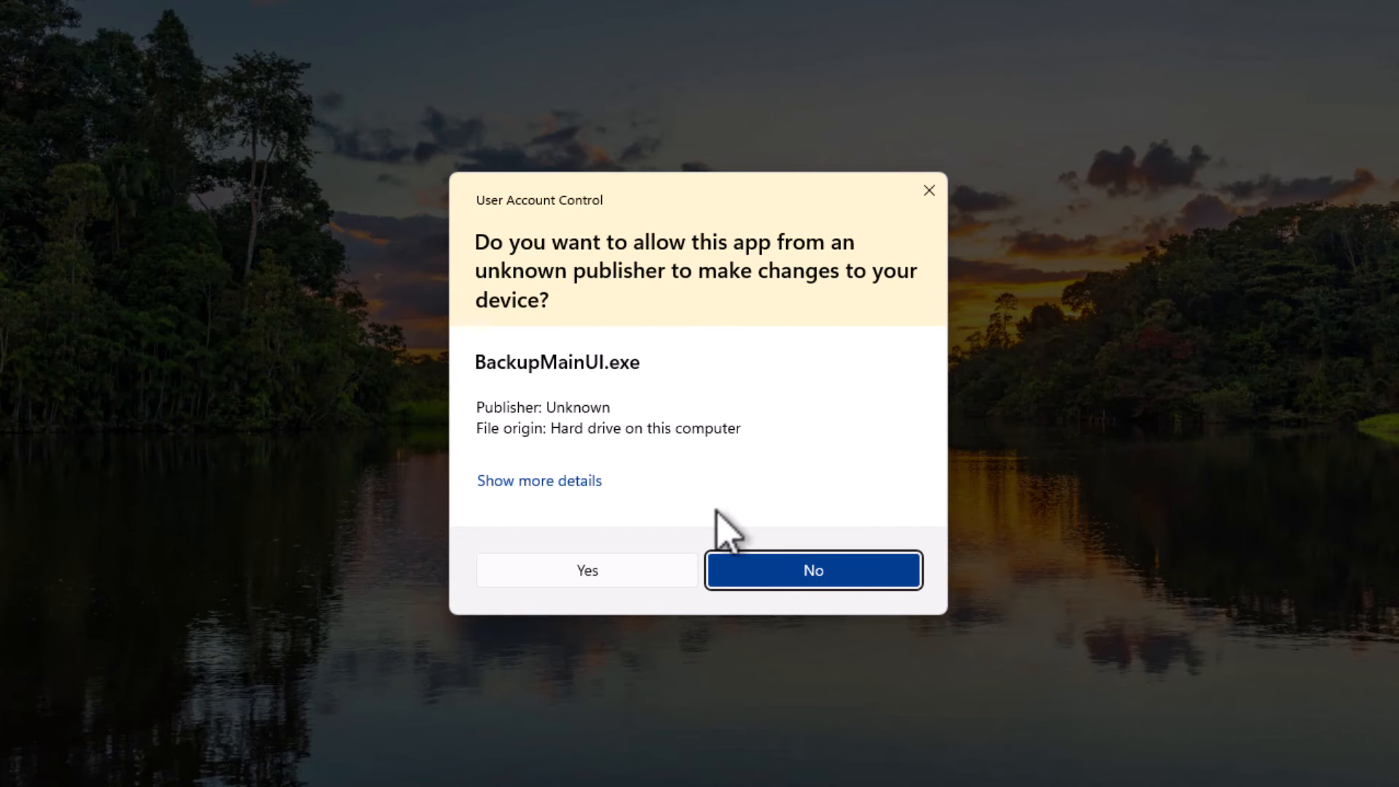
{"action": "left_click", "coordinate": [632, 565]}
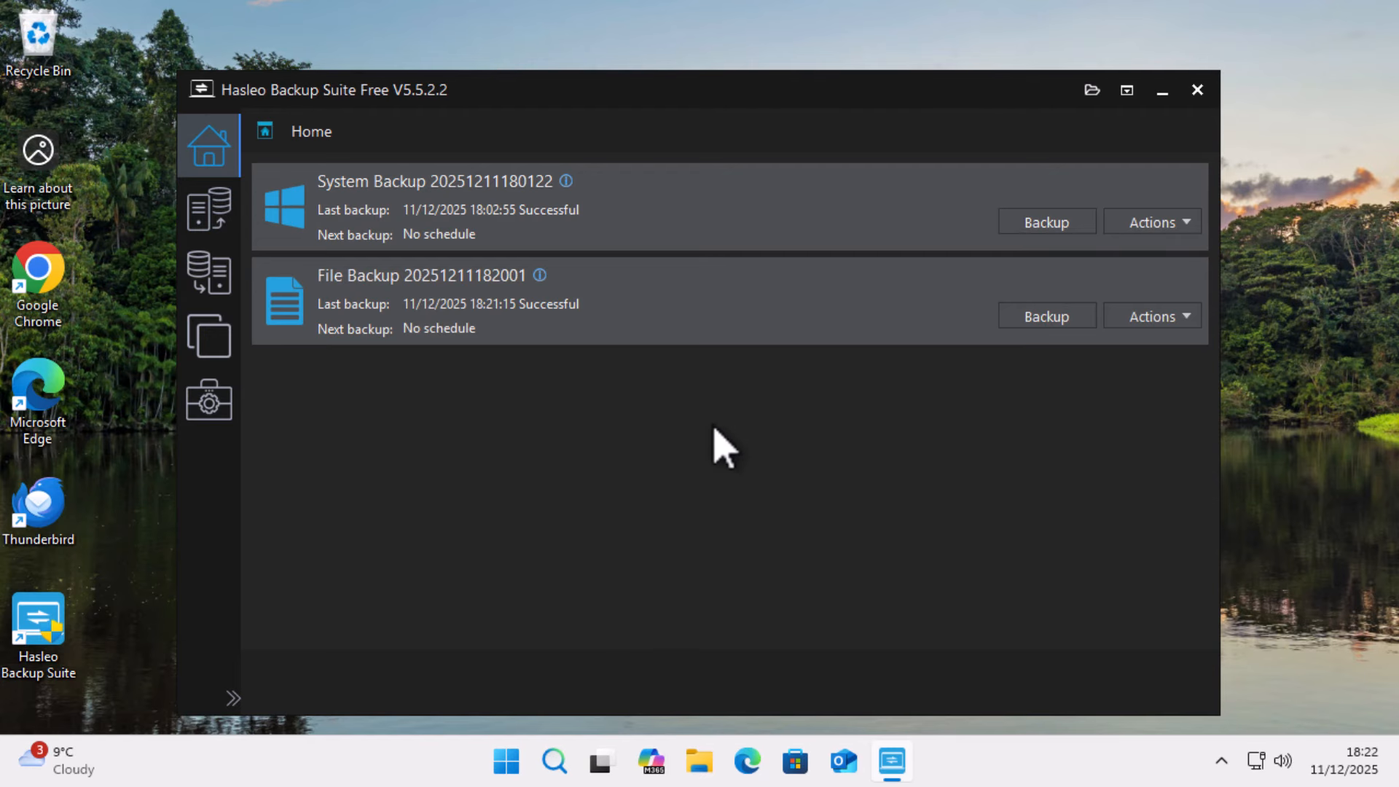
{"action": "left_click", "coordinate": [386, 191]}
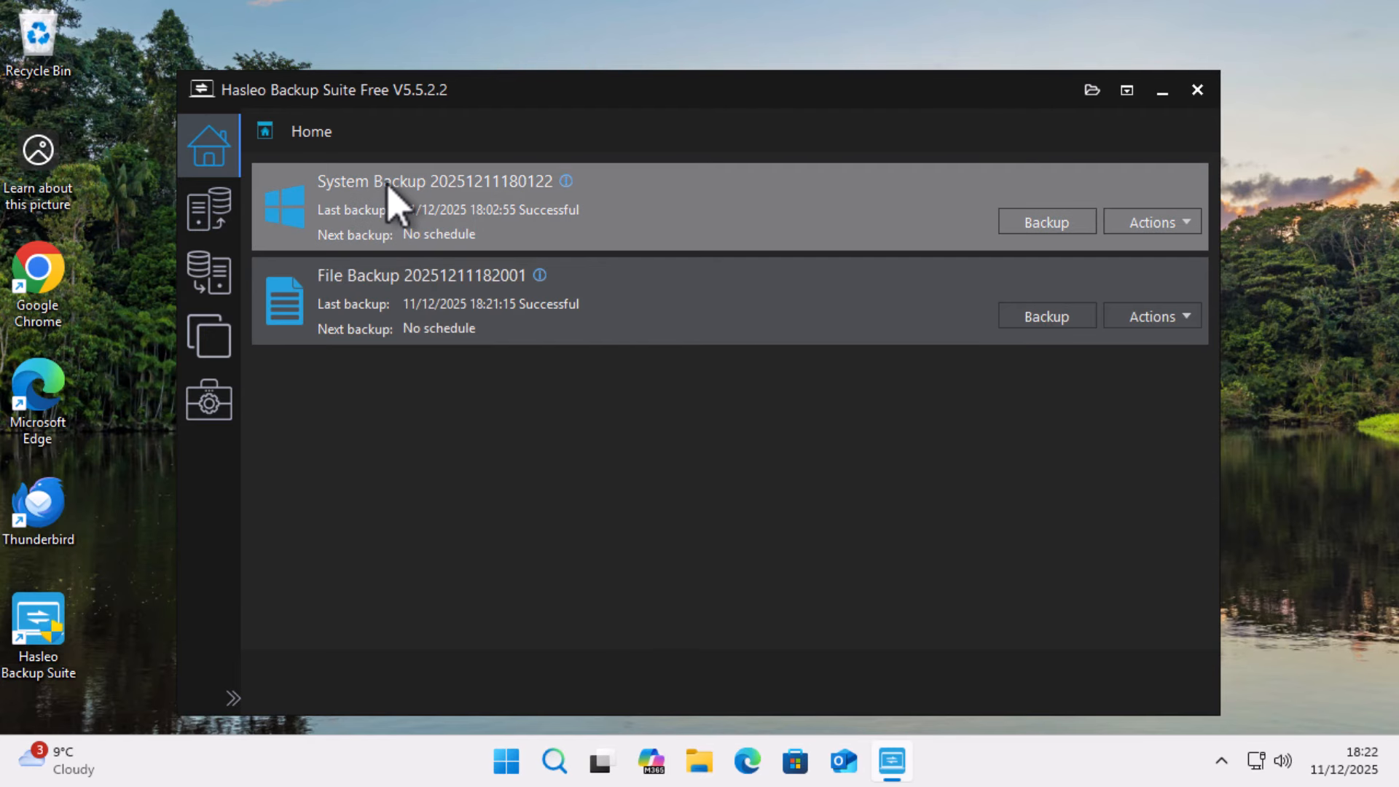
{"action": "left_click", "coordinate": [1151, 224]}
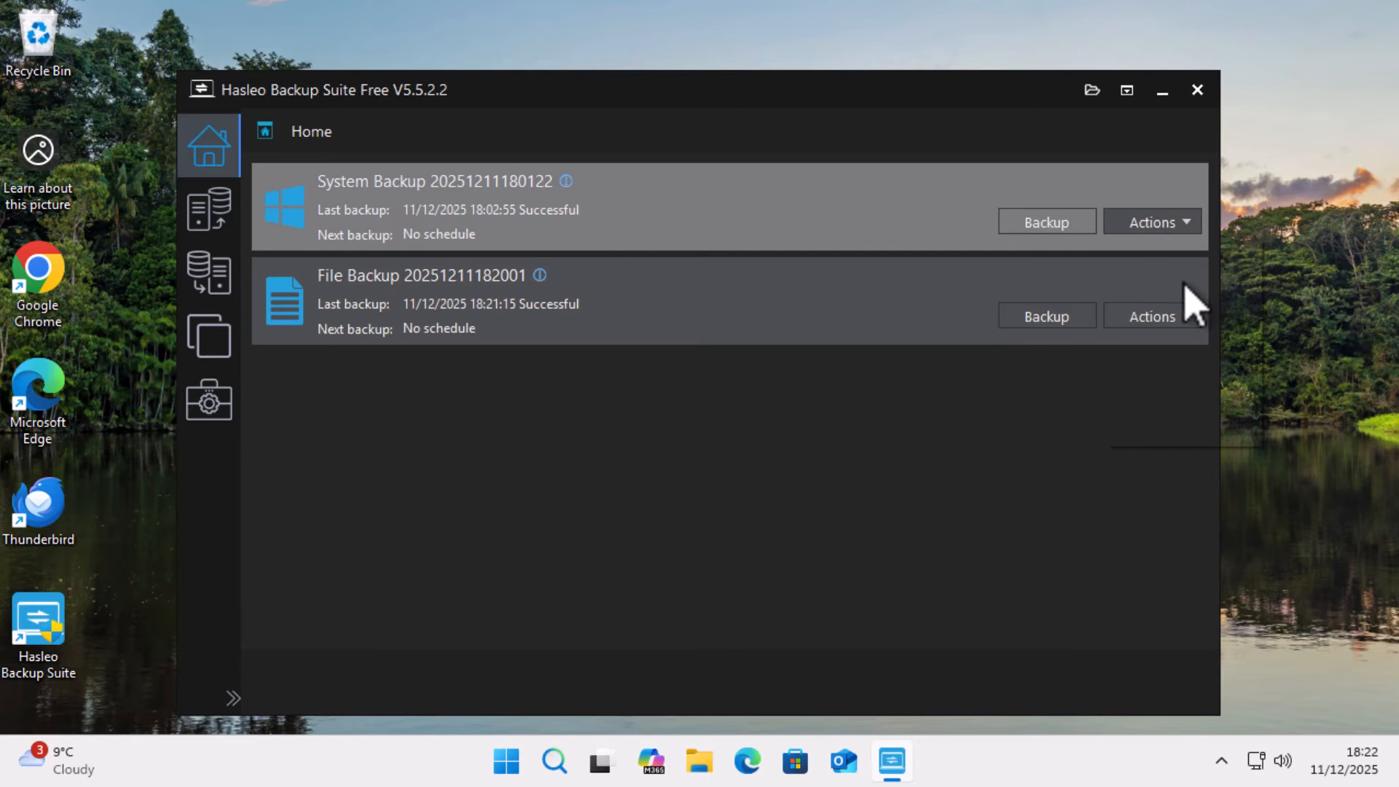
{"action": "left_click", "coordinate": [1158, 275]}
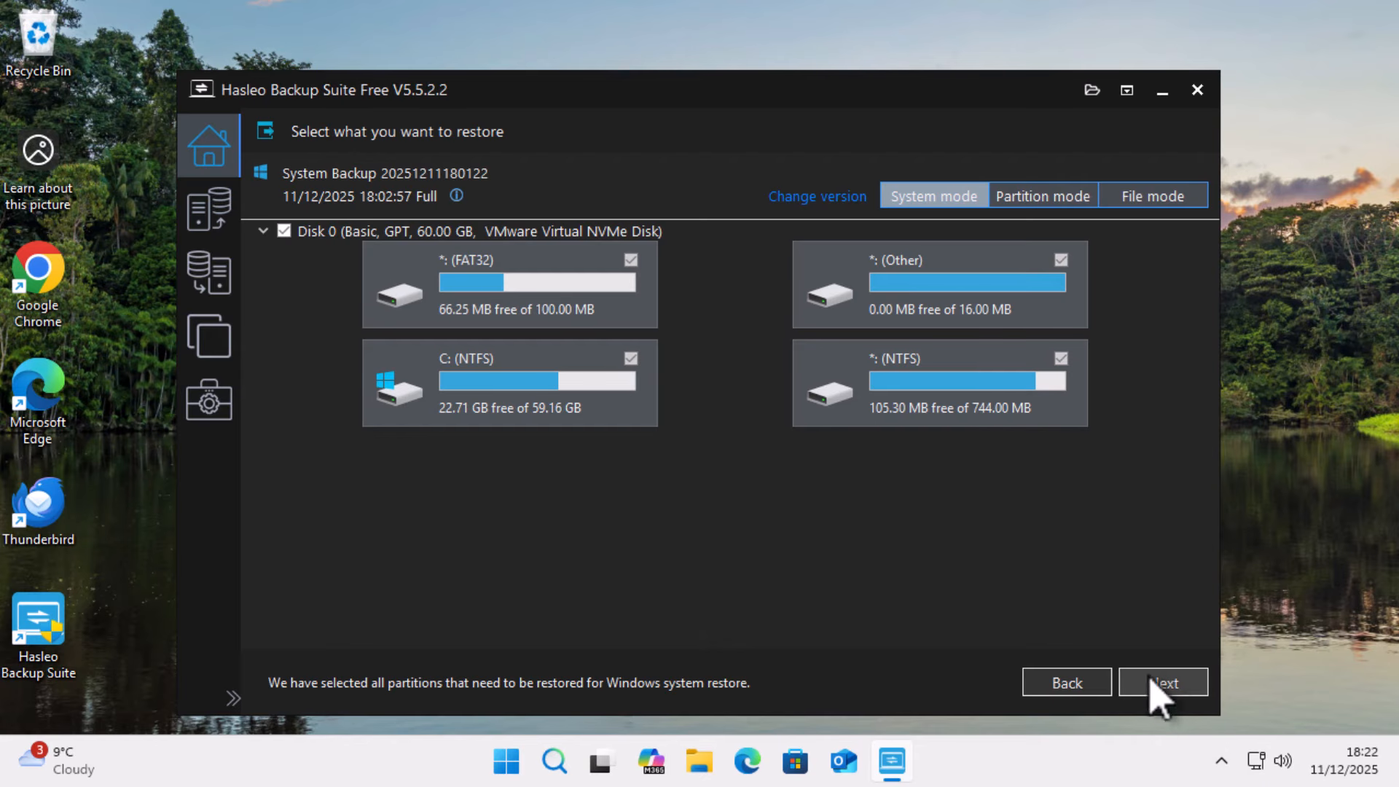
{"action": "left_click", "coordinate": [1176, 692]}
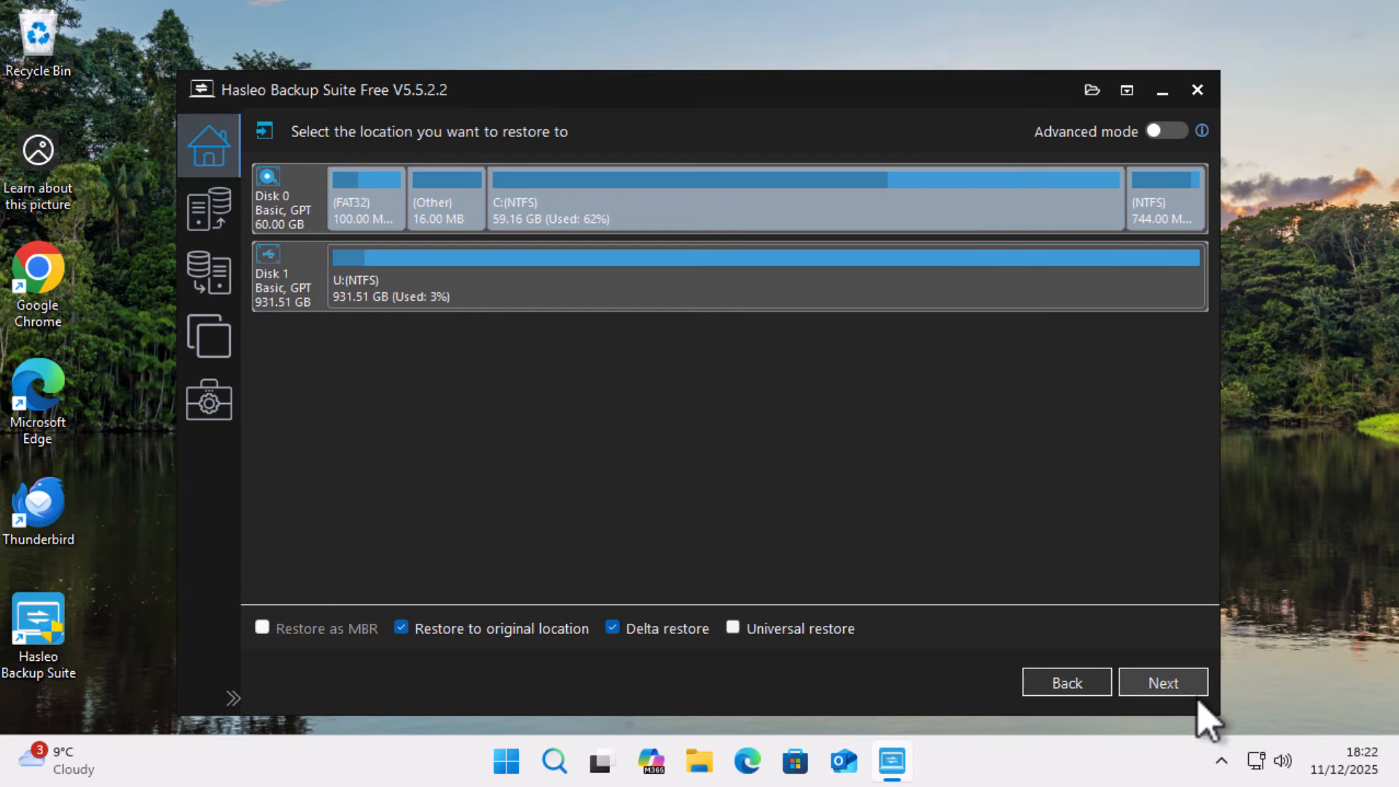
{"action": "left_click", "coordinate": [1178, 678]}
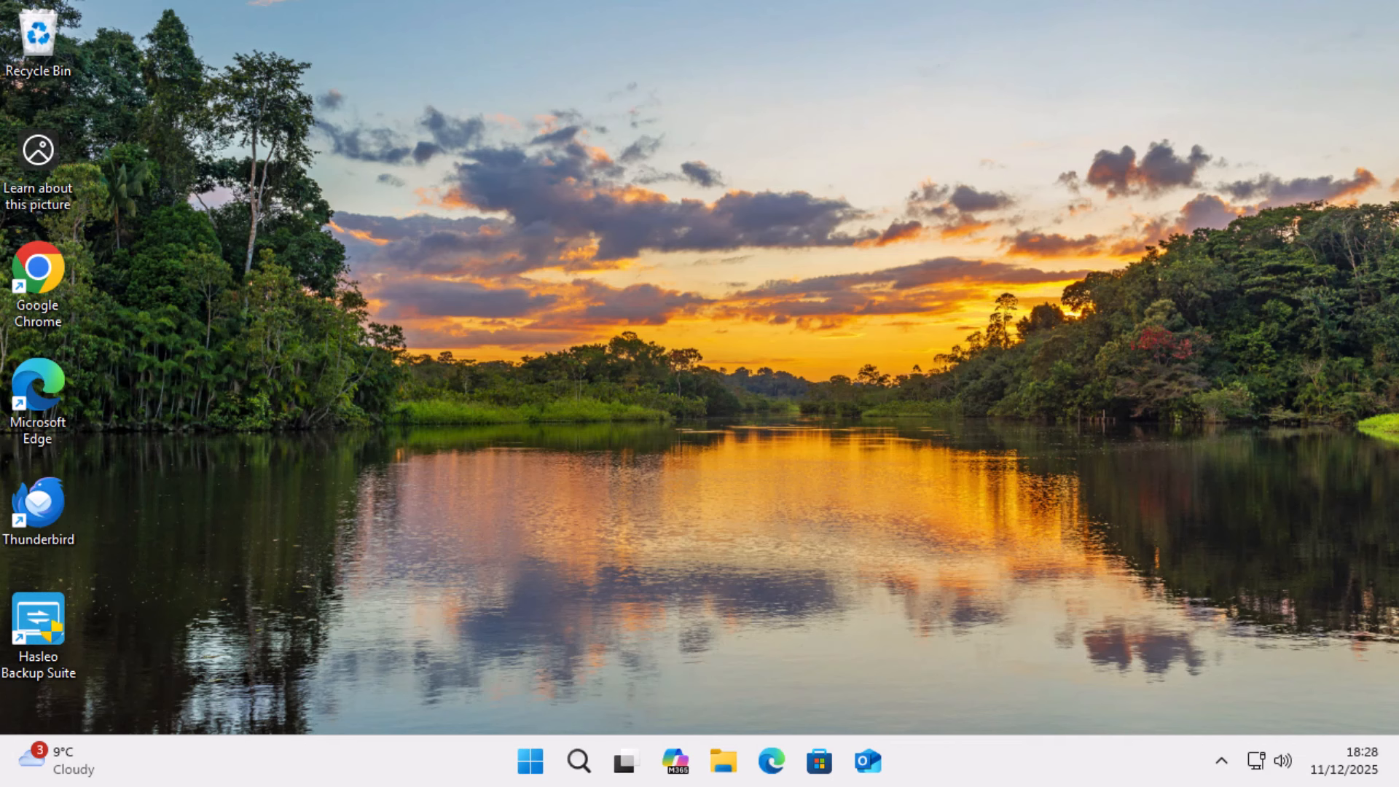
- Open Google Chrome from the desktop to check that it launches, and close it again
{"action": "double_click", "coordinate": [41, 277]}
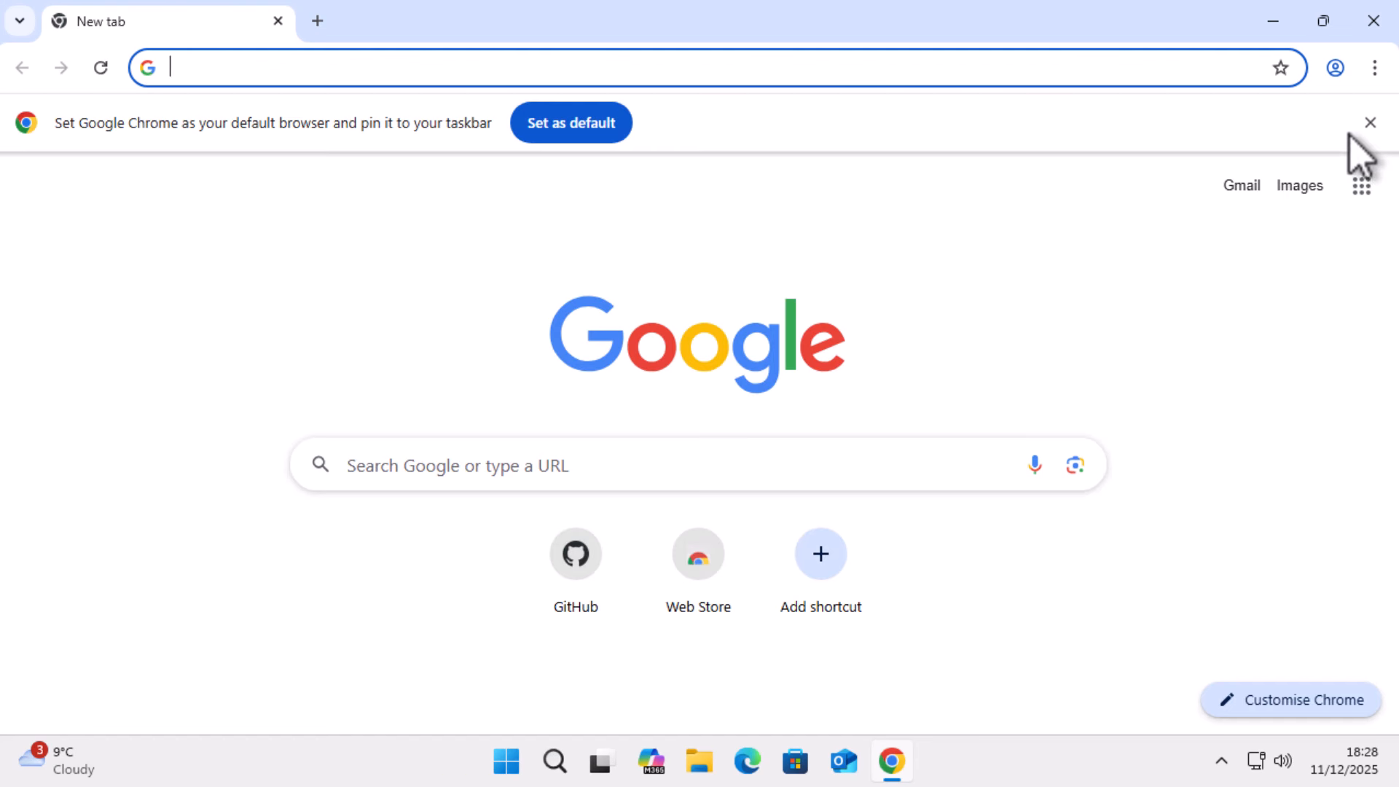
{"action": "left_click", "coordinate": [1374, 21]}
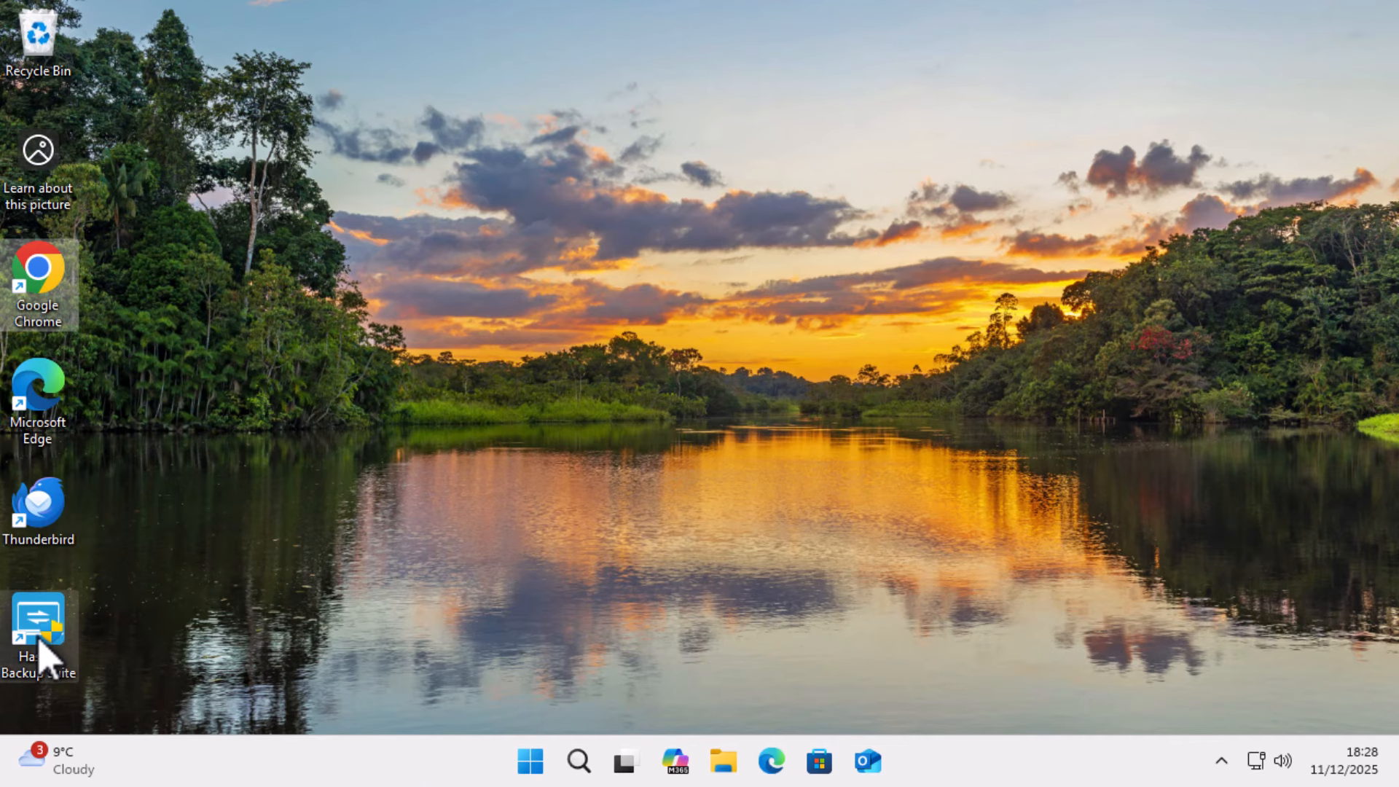
- Reopen Hasleo Backup Suite, allowing it to make changes, and check which backup tasks are available to restore
{"action": "double_click", "coordinate": [67, 626]}
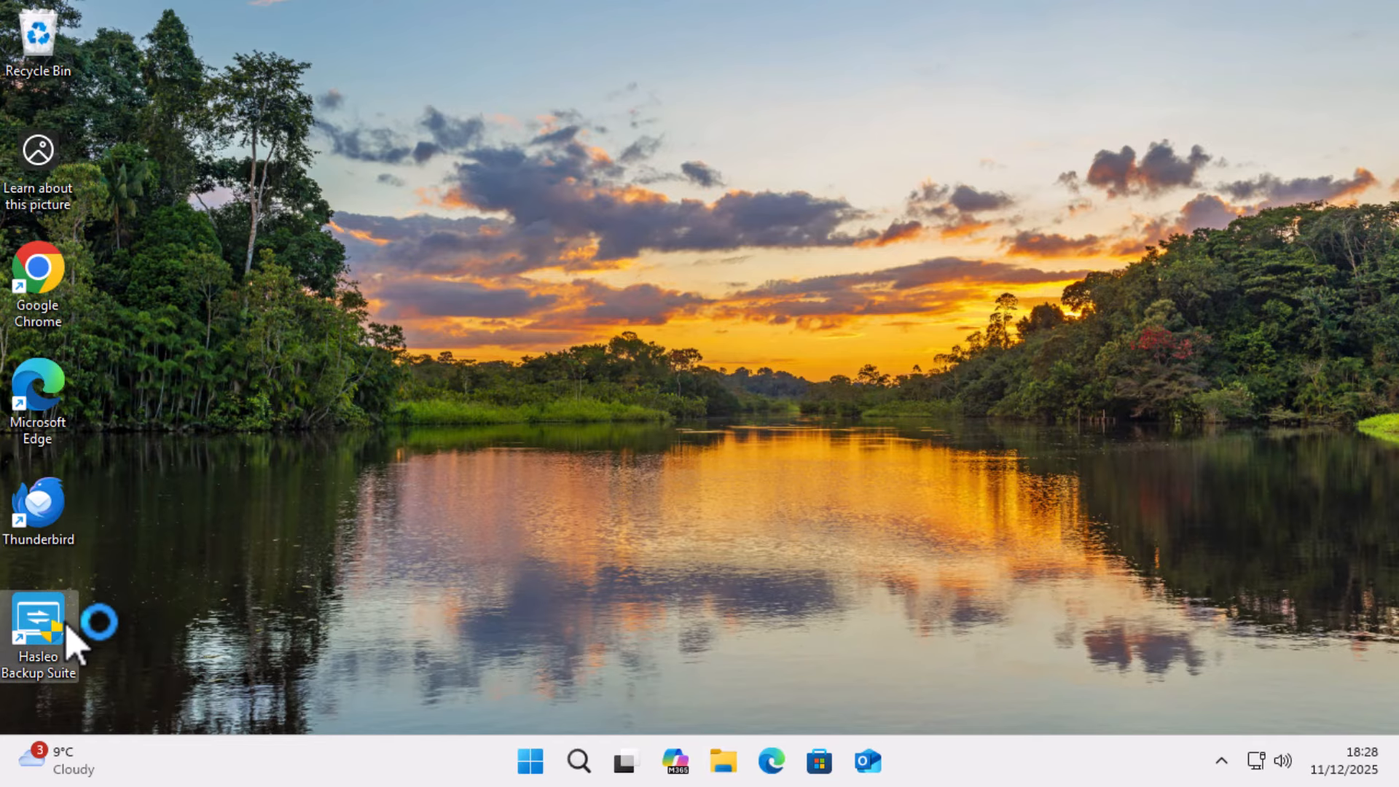
{"action": "left_click", "coordinate": [572, 575]}
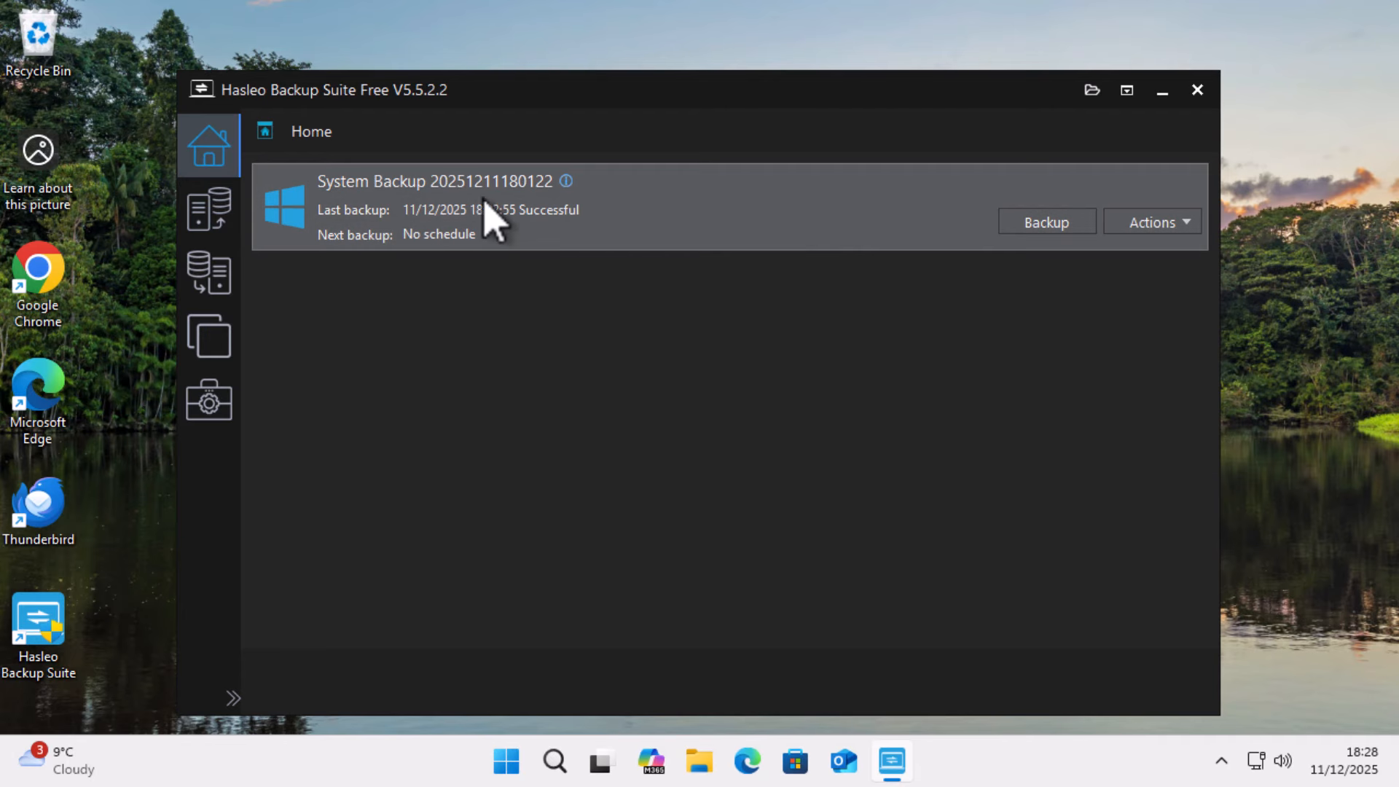
{"action": "left_click", "coordinate": [214, 293]}
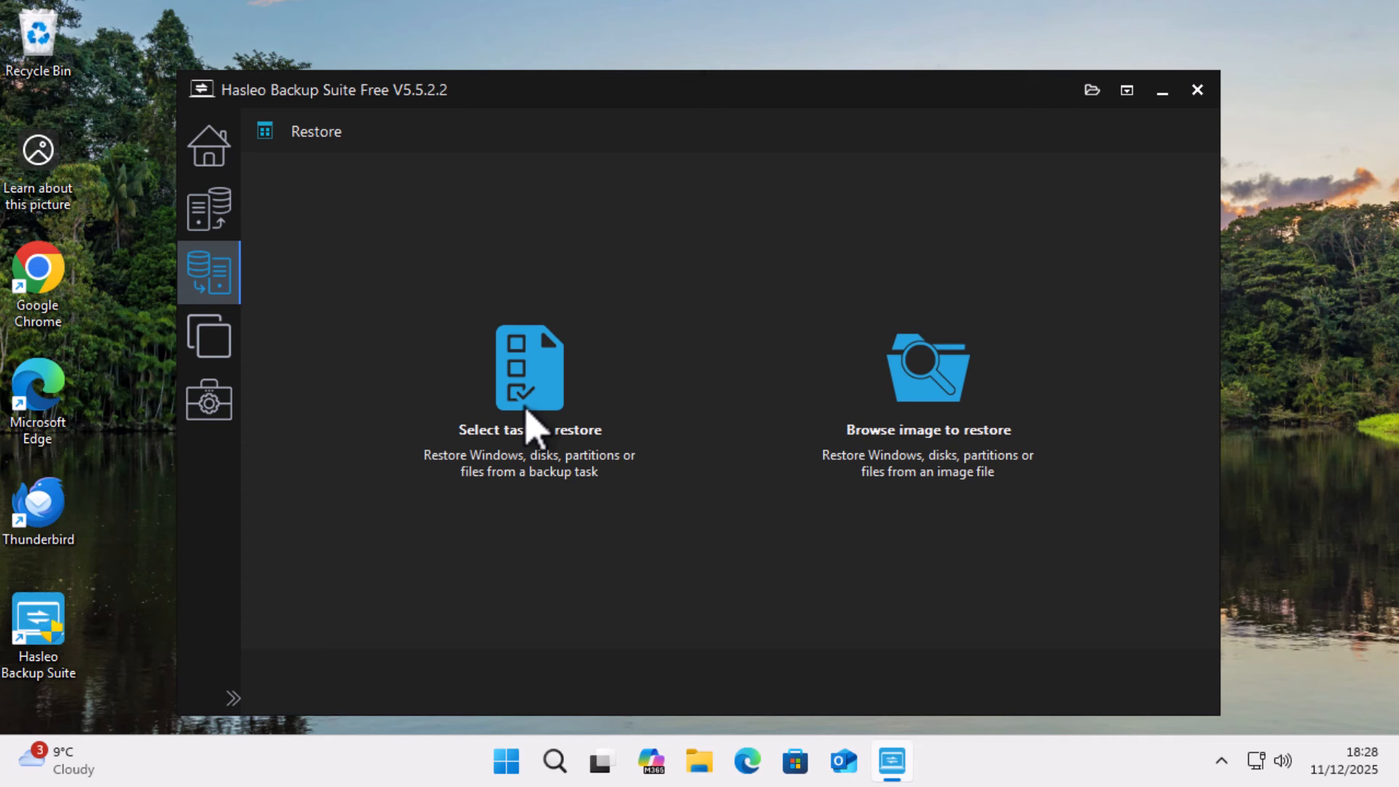
{"action": "left_click", "coordinate": [530, 427]}
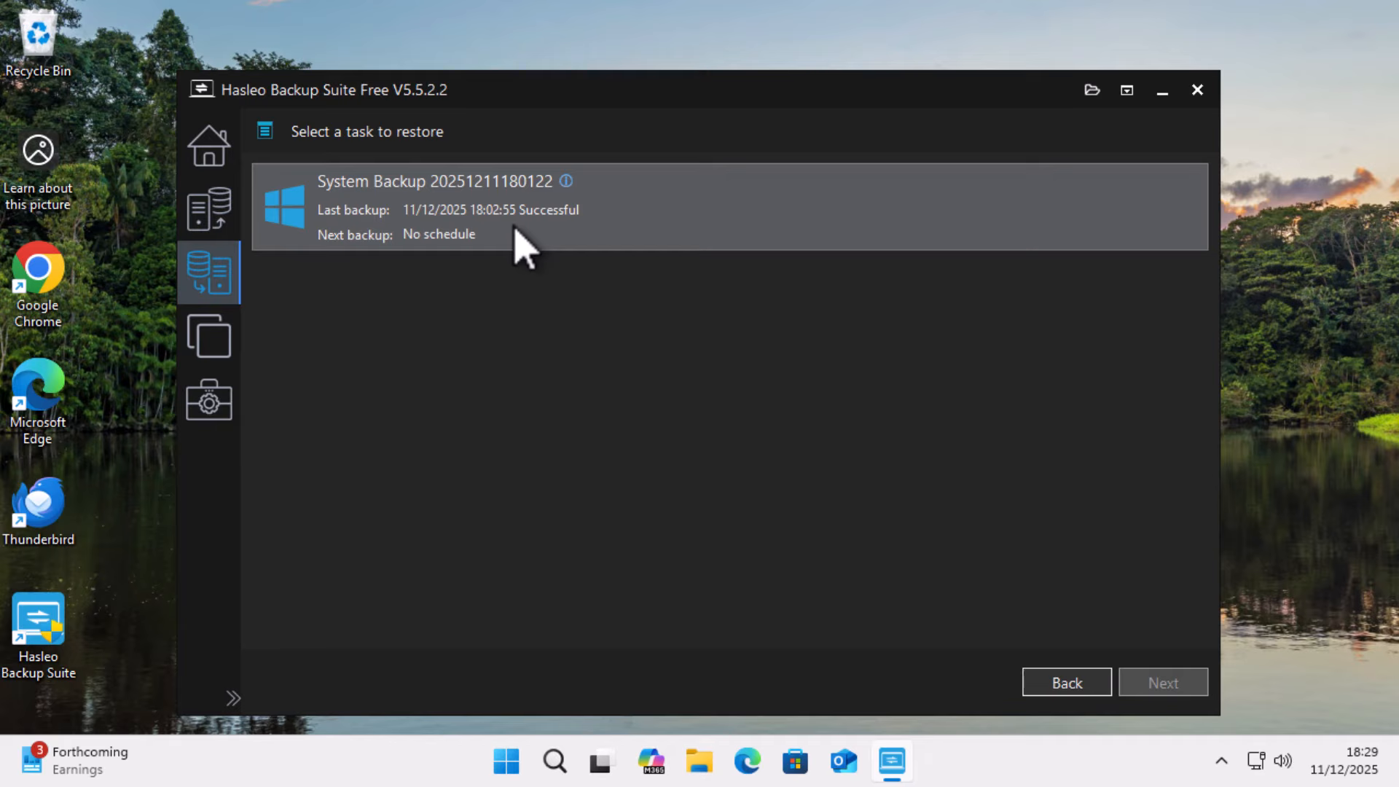
{"action": "left_click", "coordinate": [212, 176]}
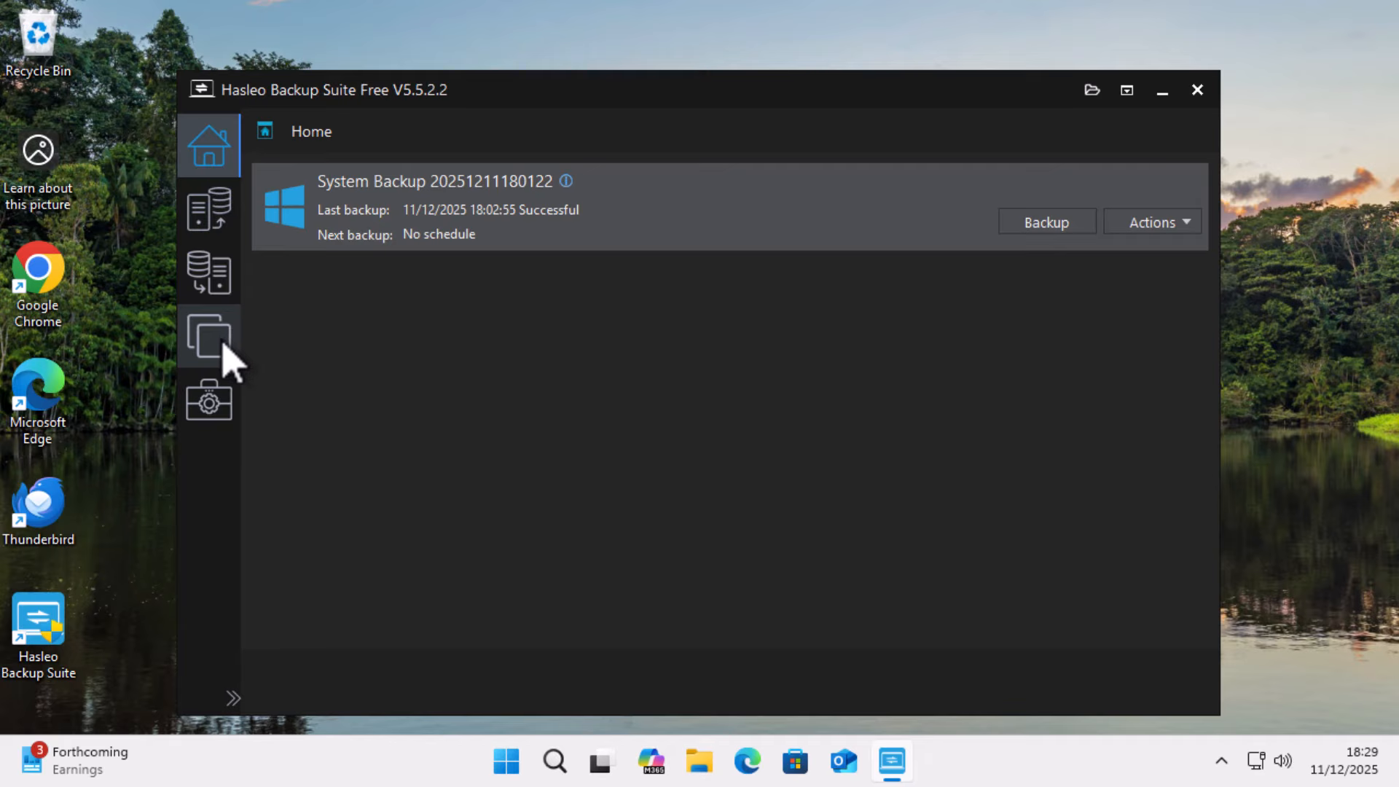
{"action": "left_click", "coordinate": [221, 290]}
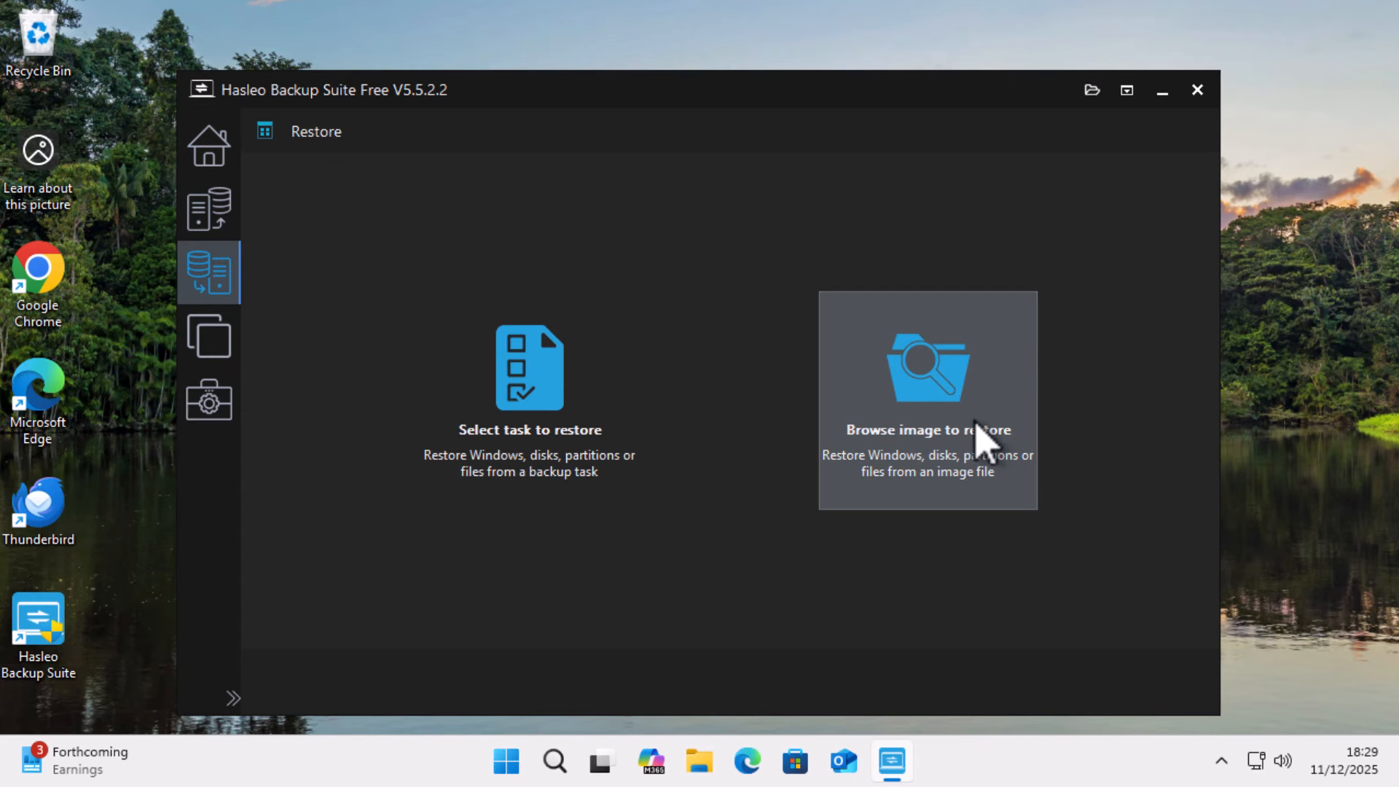
{"action": "left_click", "coordinate": [1000, 429]}
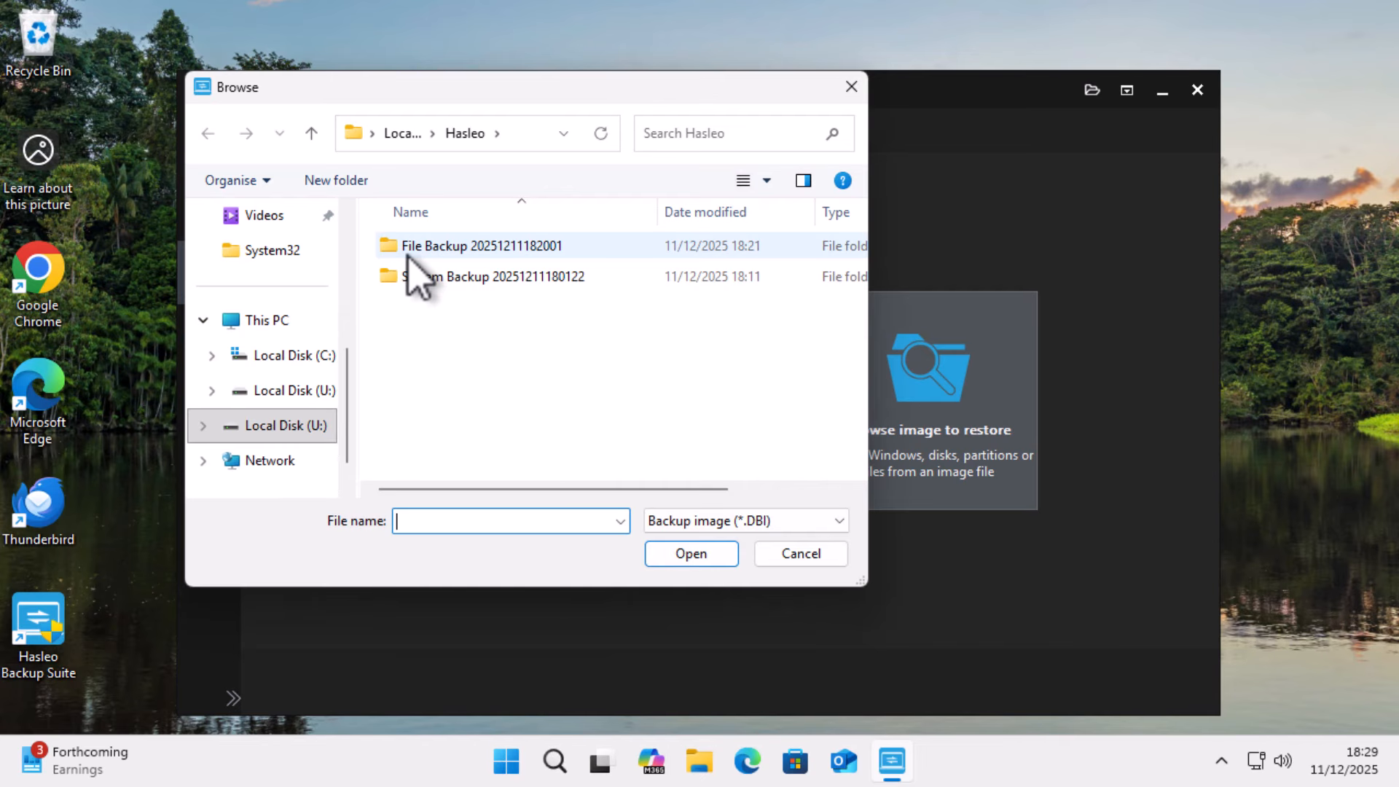
{"action": "double_click", "coordinate": [430, 252]}
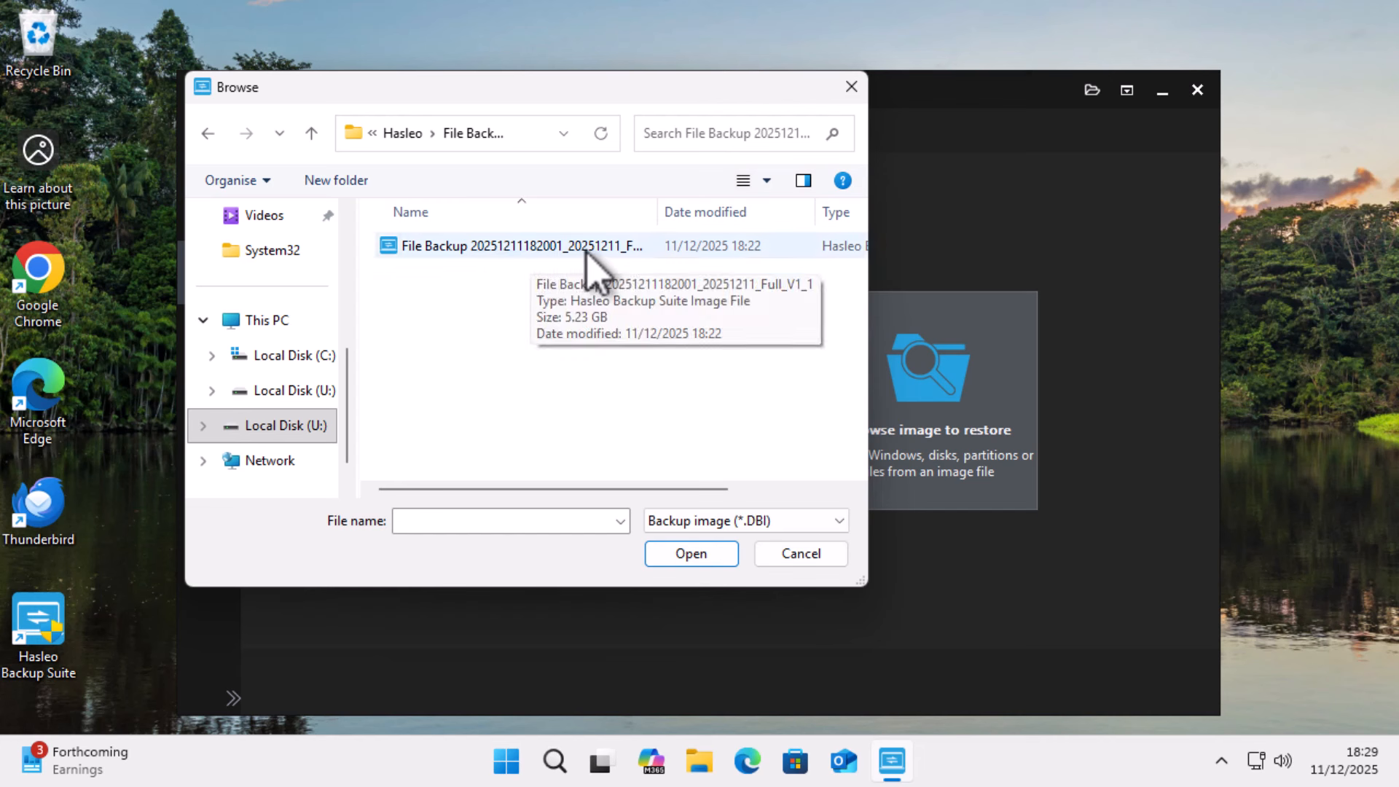
{"action": "double_click", "coordinate": [390, 246]}
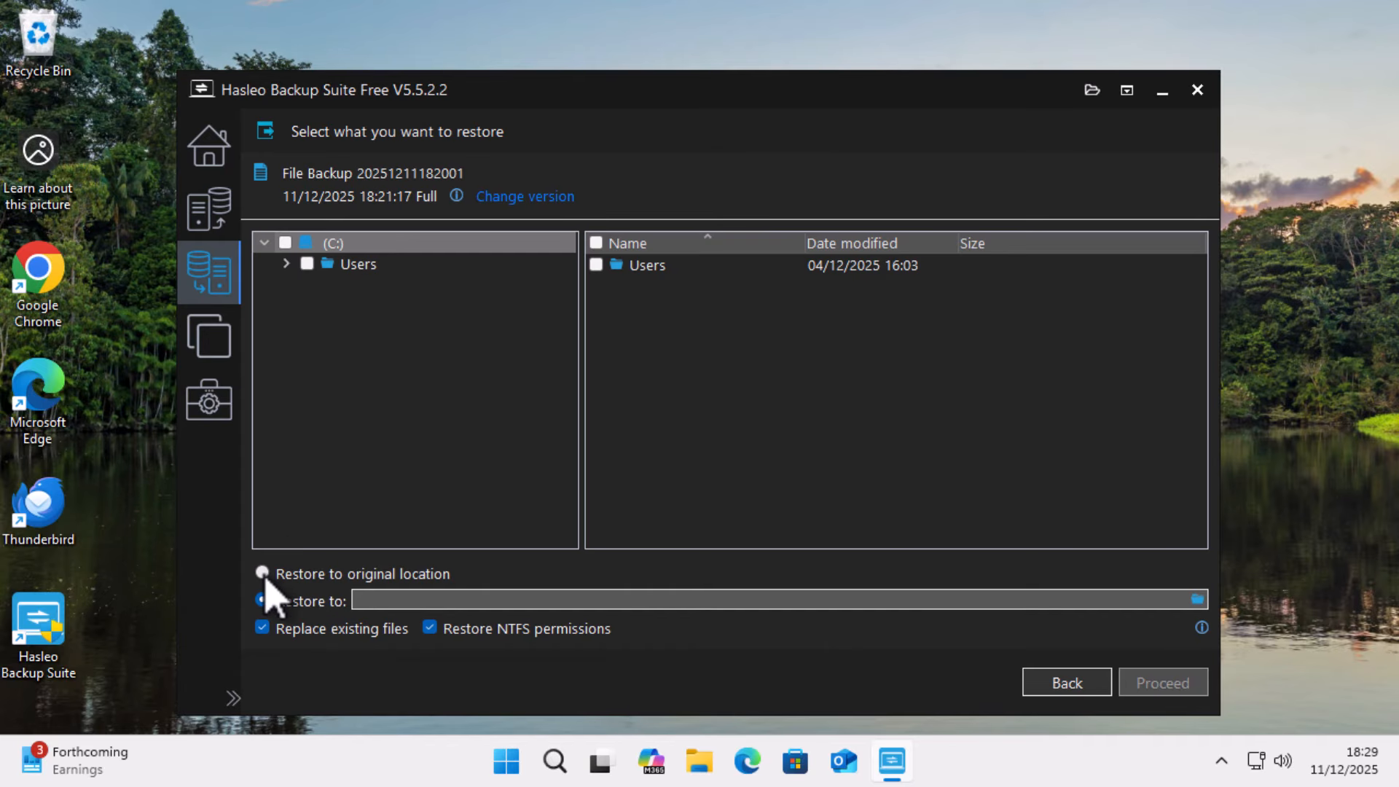
- Restore everything under (C:) from the file backup to the original location, replacing existing files and restoring NTFS permissions
{"action": "left_click", "coordinate": [262, 574]}
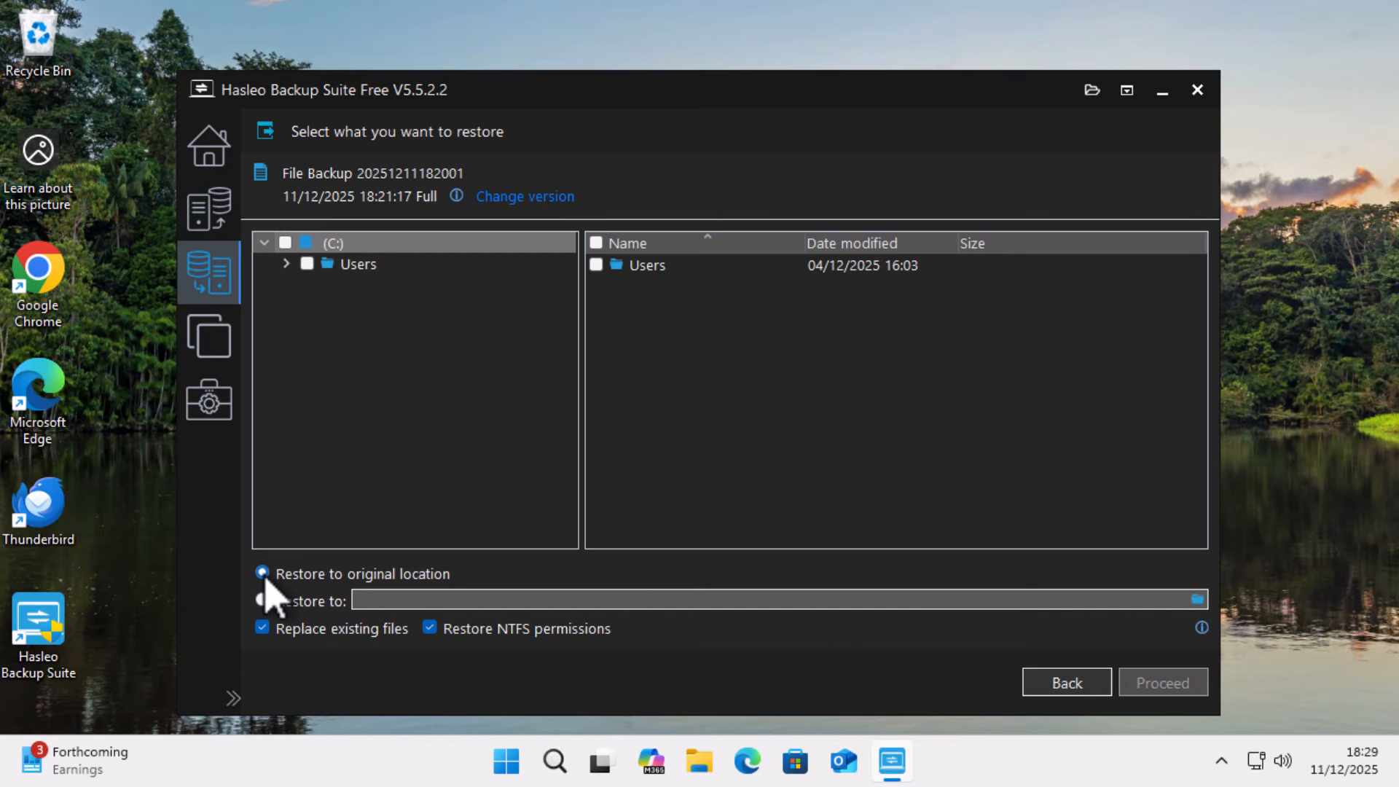
{"action": "left_click", "coordinate": [285, 242]}
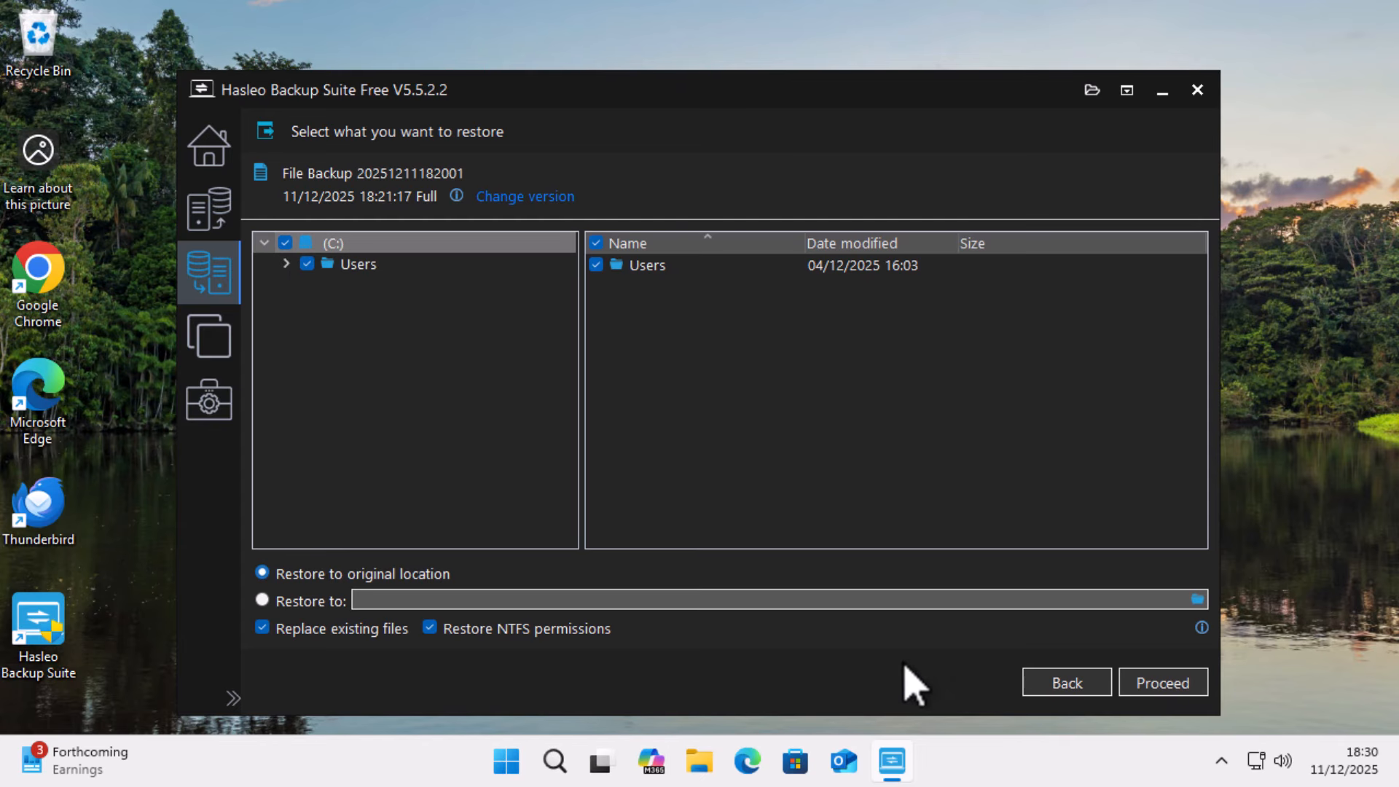
{"action": "left_click", "coordinate": [1165, 688]}
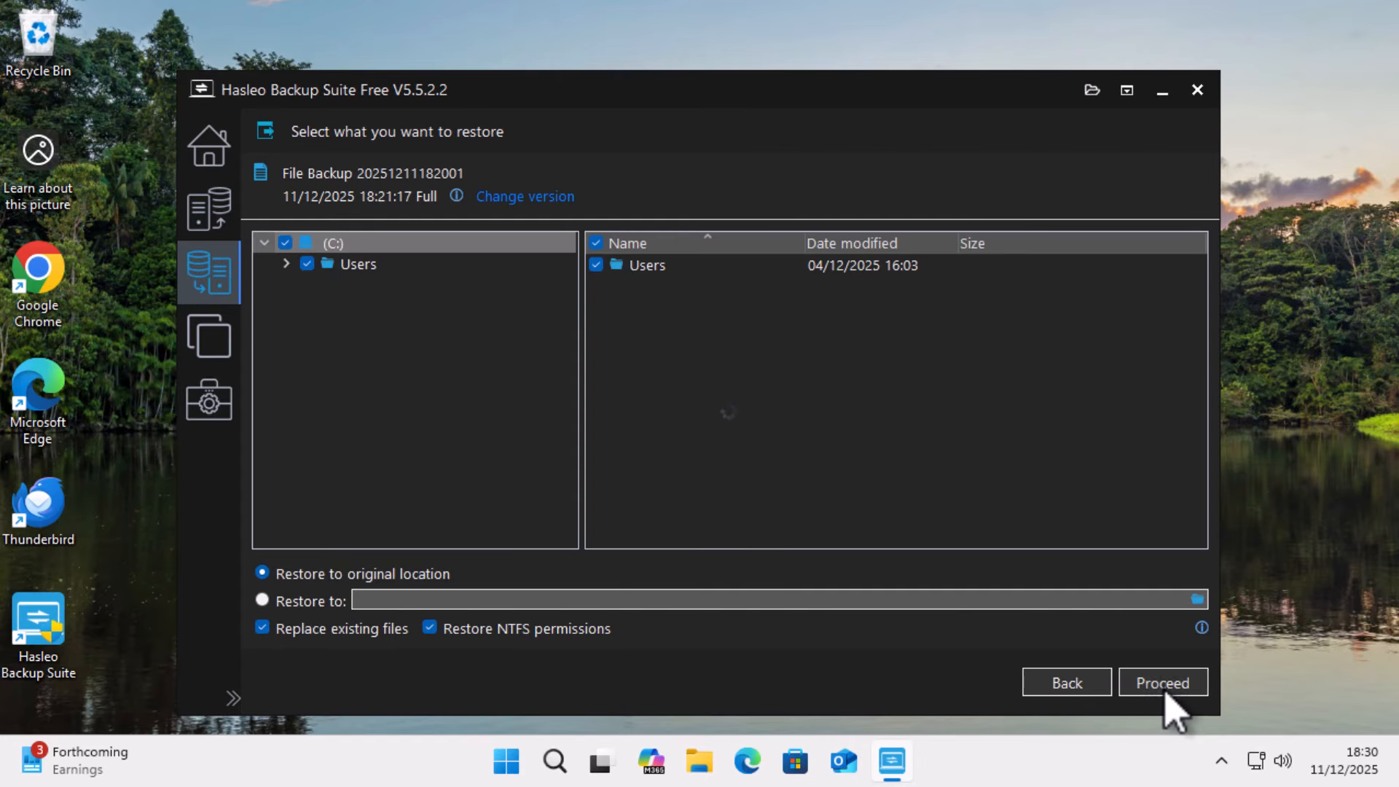